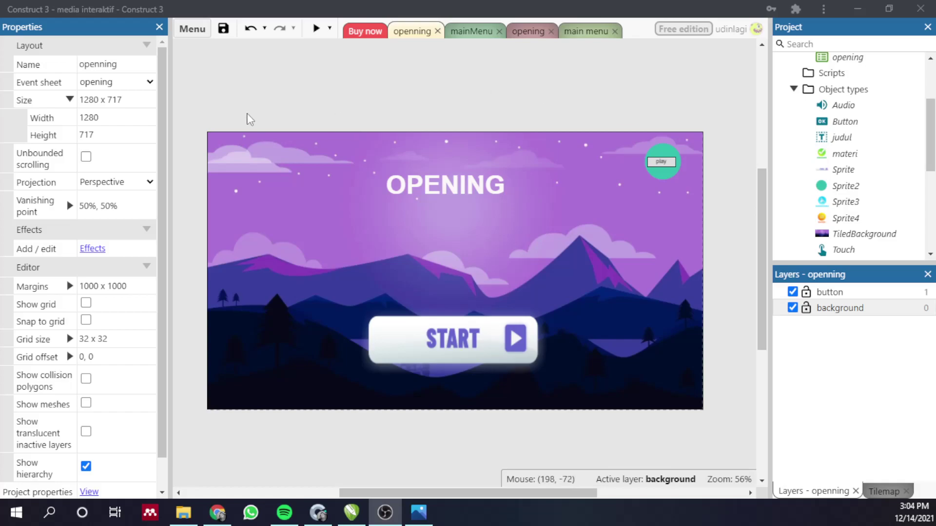
Step: Close the open media interaktif project and relaunch Construct 3 from the desktop
click(197, 38)
click(344, 62)
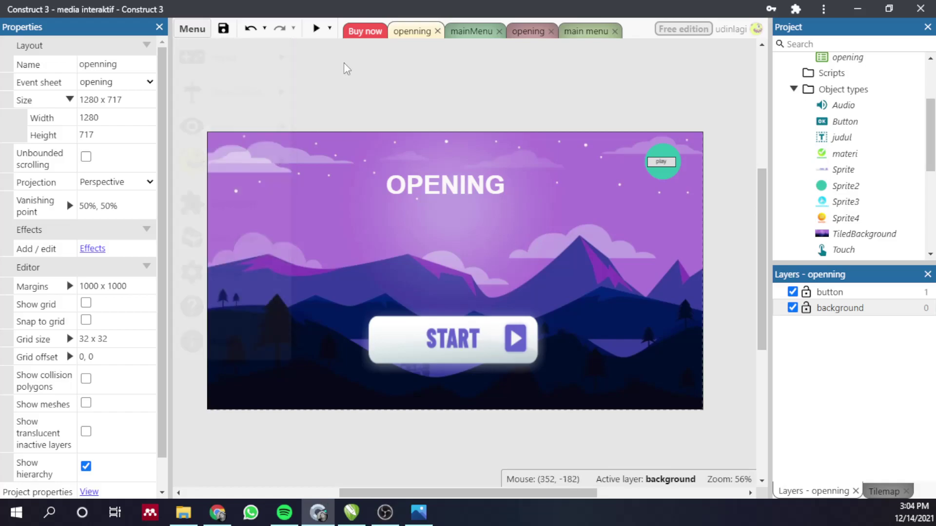
click(919, 9)
click(537, 107)
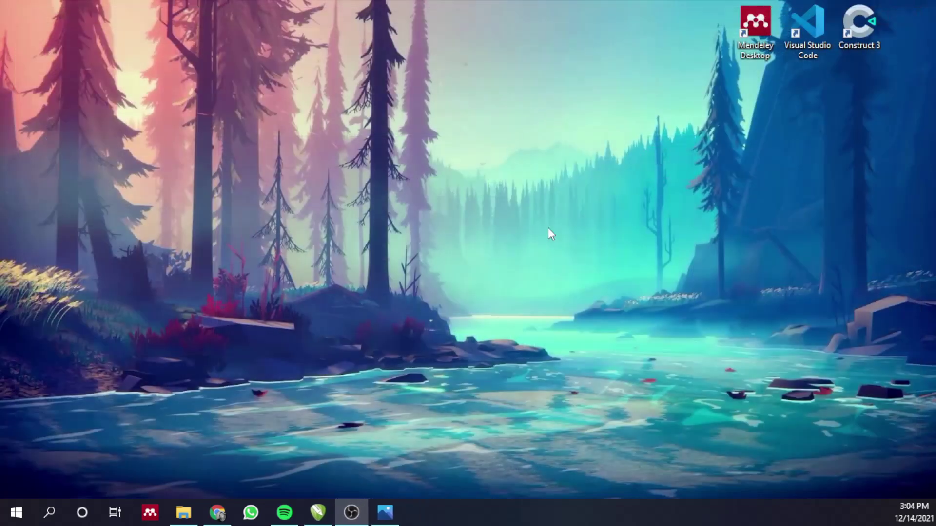
double_click(868, 32)
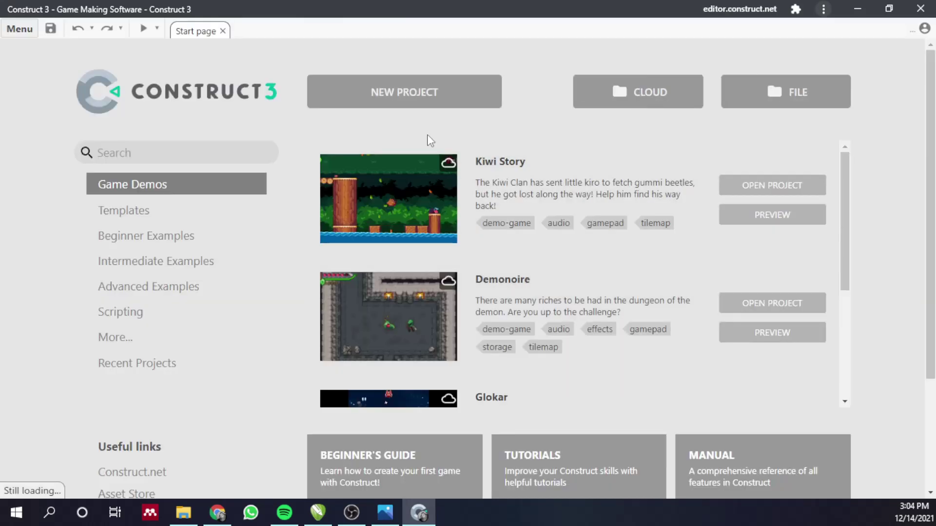
Step: Create a new project named "multimedia edukasi" with the 720p landscape preset
click(449, 107)
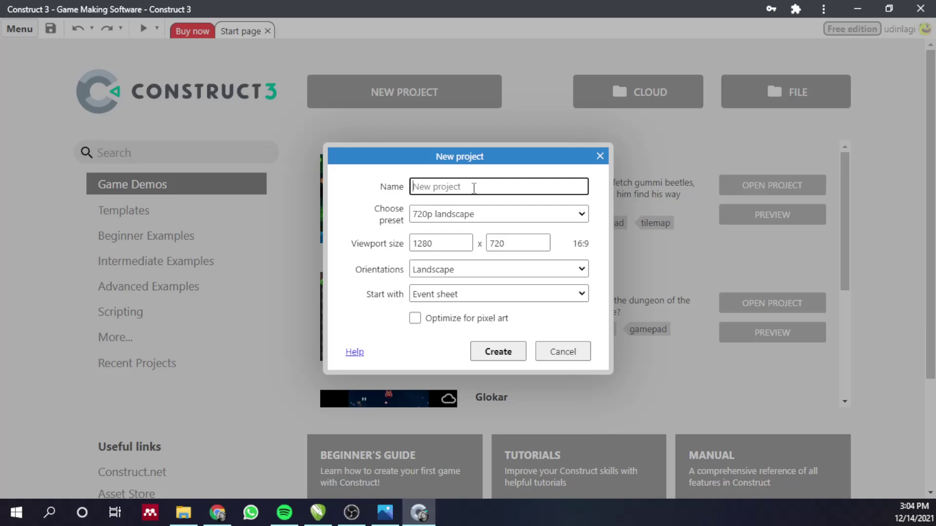
text(multimedia edukasi)
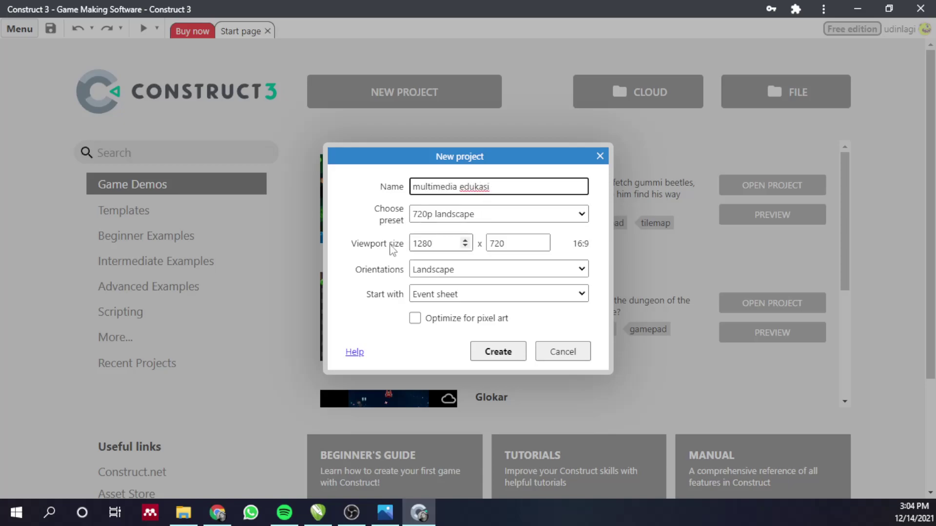
click(496, 222)
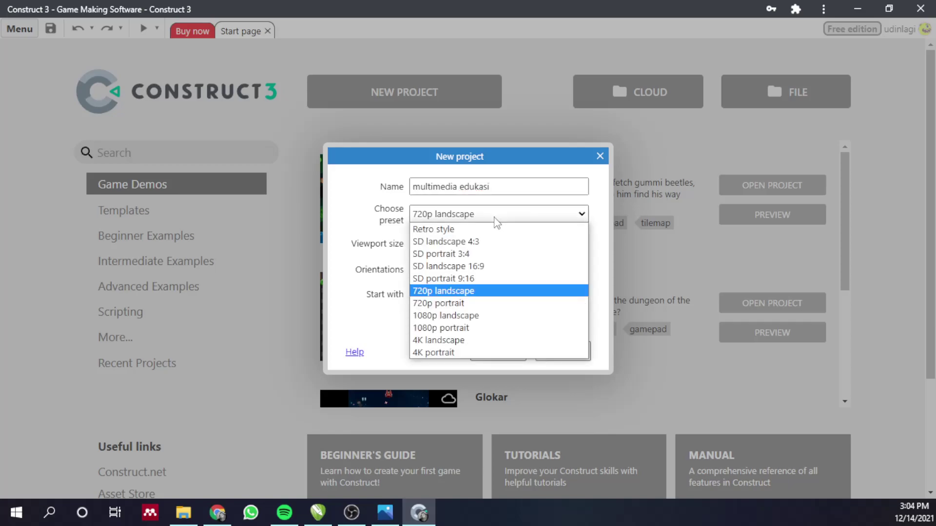
click(496, 216)
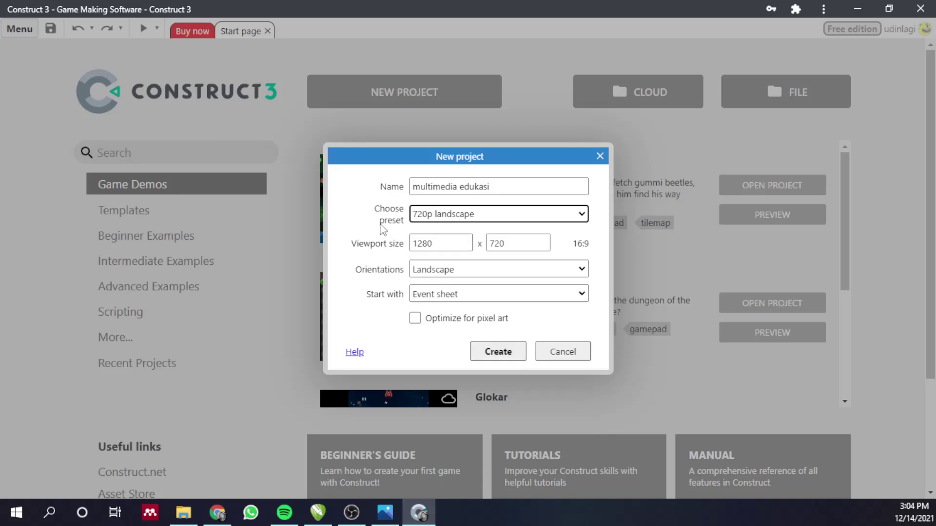
click(505, 359)
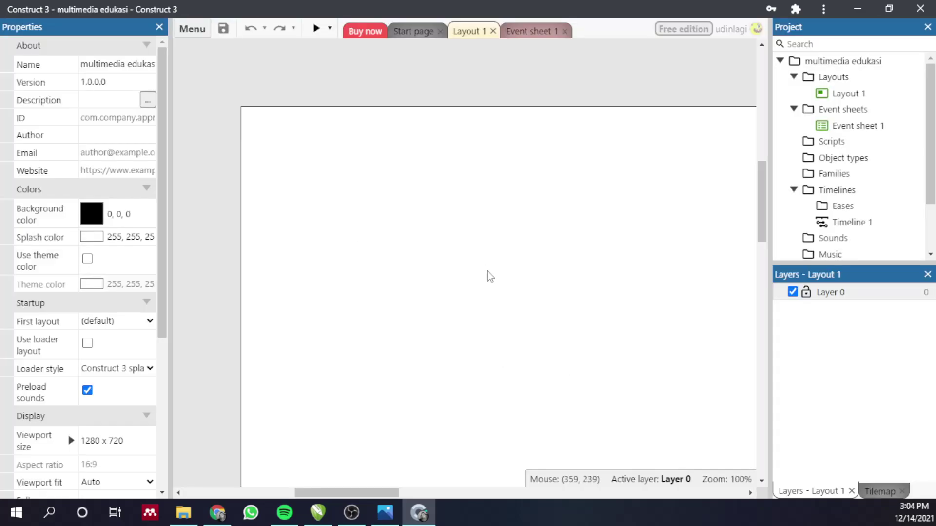
Step: Close the Layers bar and confirm its removal from the workspace
click(270, 86)
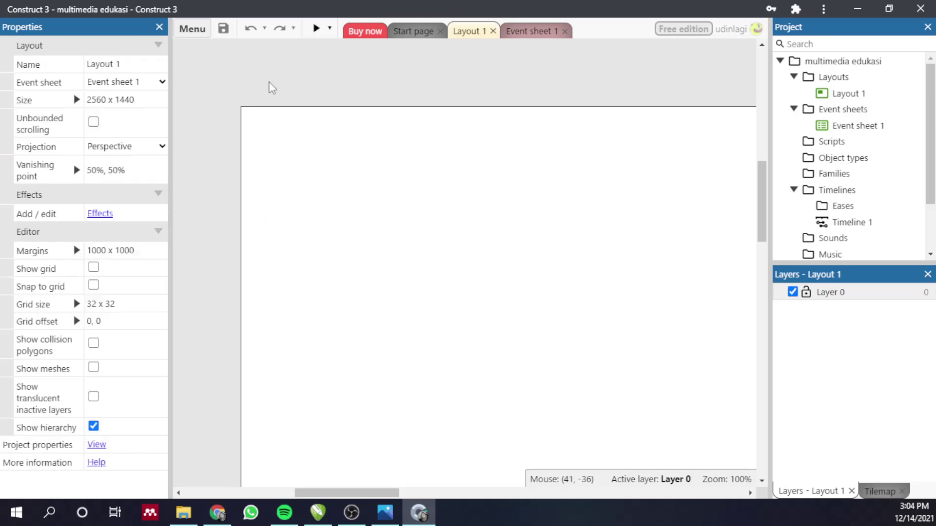
click(883, 385)
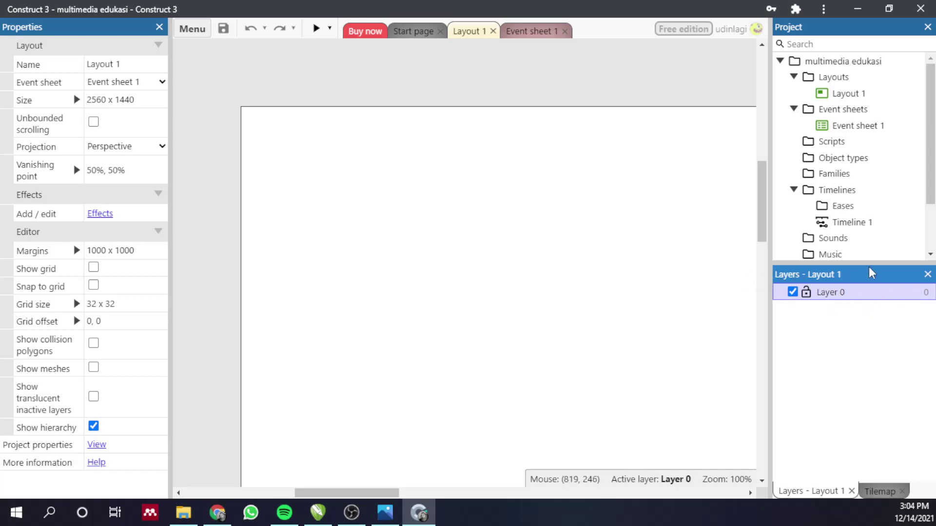
click(927, 274)
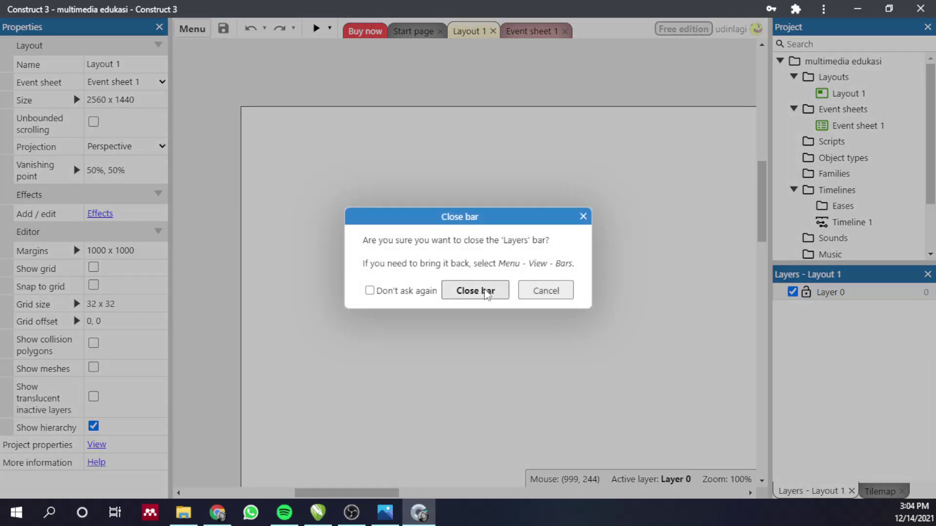
click(486, 291)
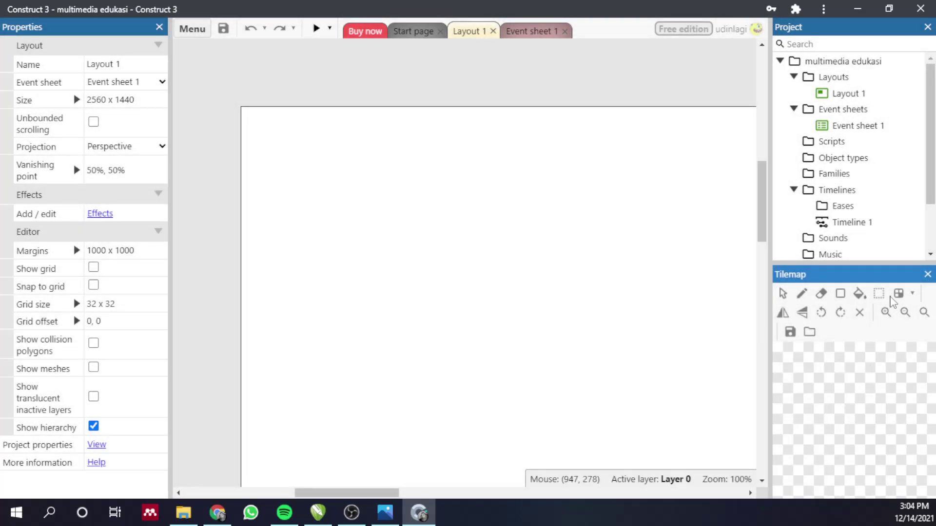
Step: Bring the Layers bar back and dock it below the Project bar, alongside the Tilemap bar
click(189, 31)
mouse_move(217, 127)
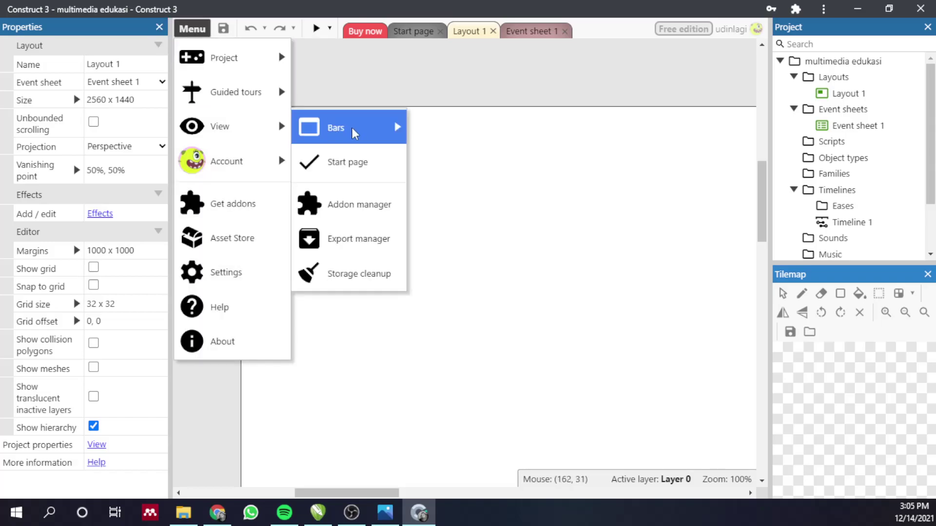
mouse_move(354, 133)
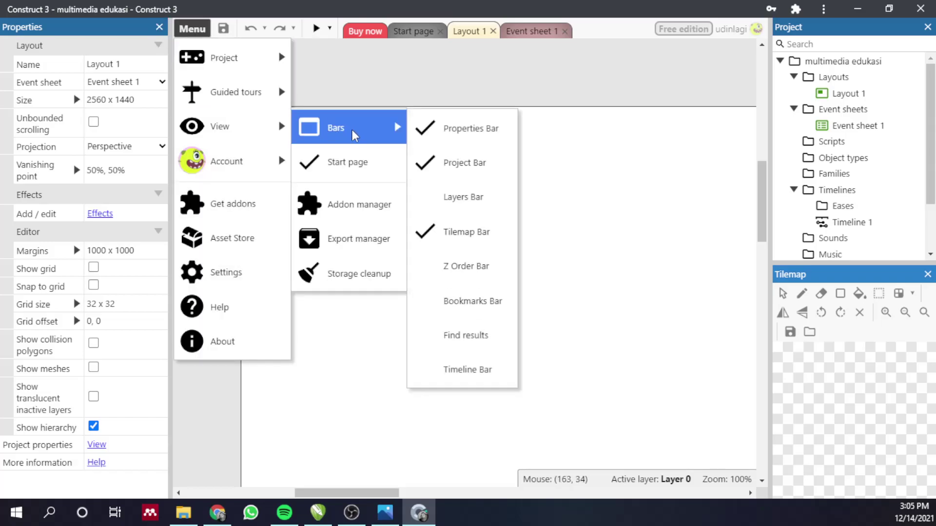
click(462, 197)
drag(188, 105, 841, 319)
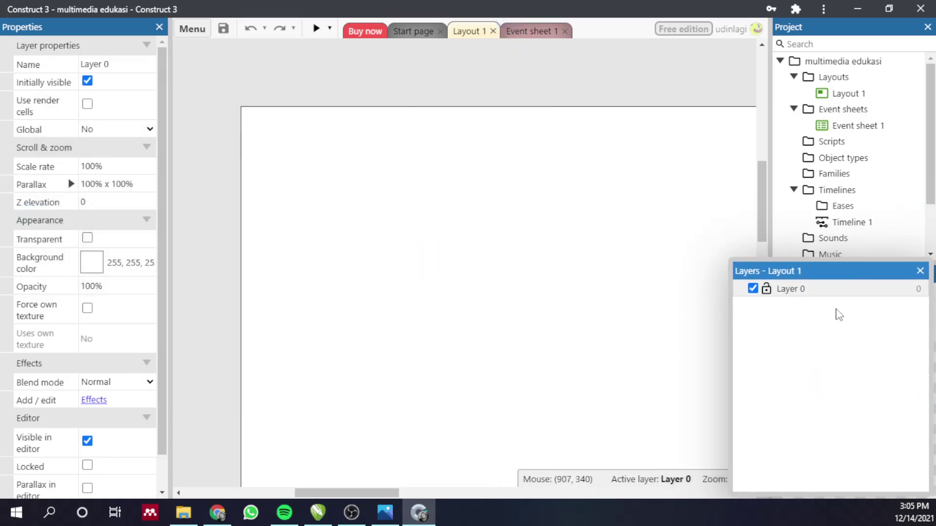
drag(824, 273, 927, 275)
drag(735, 281, 777, 281)
drag(843, 275, 854, 387)
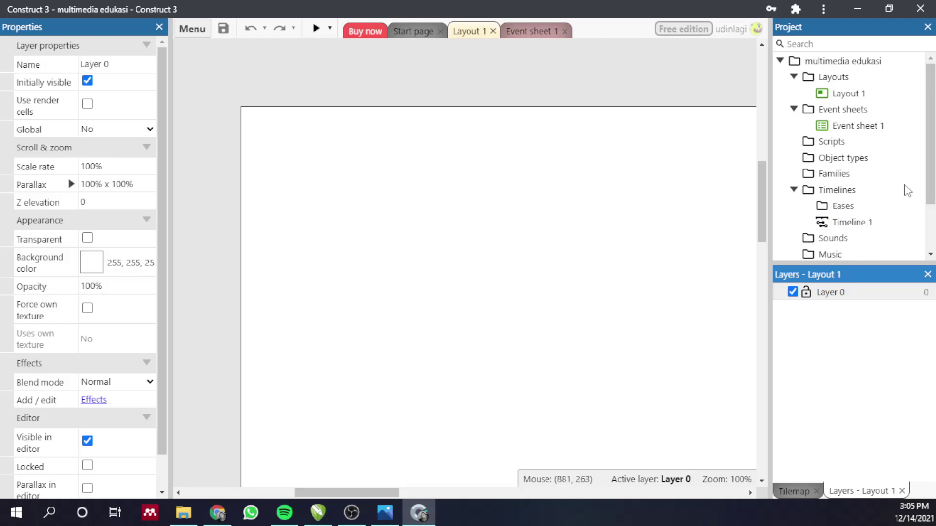
Step: Rename the layout's only layer, Layer 0, as "background"
scroll(894, 199, down, 3)
scroll(893, 199, up, 3)
click(846, 291)
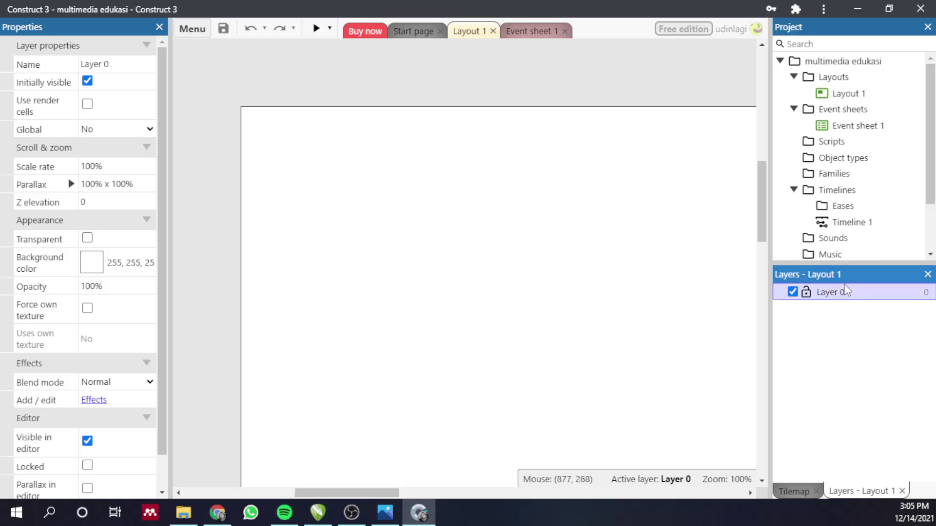
right_click(837, 292)
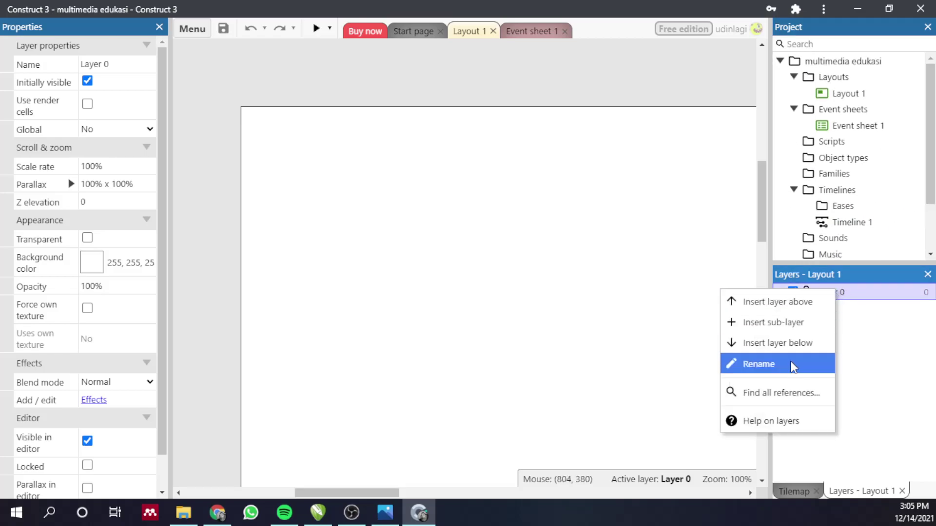
click(793, 367)
text(Background)
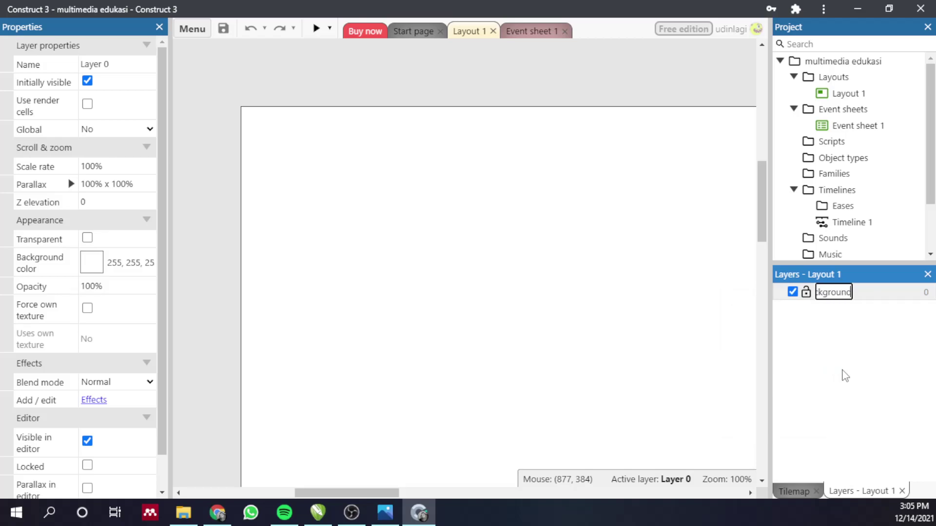
key(Return)
Step: Add a layer above the background layer and name it "tombol"
right_click(844, 373)
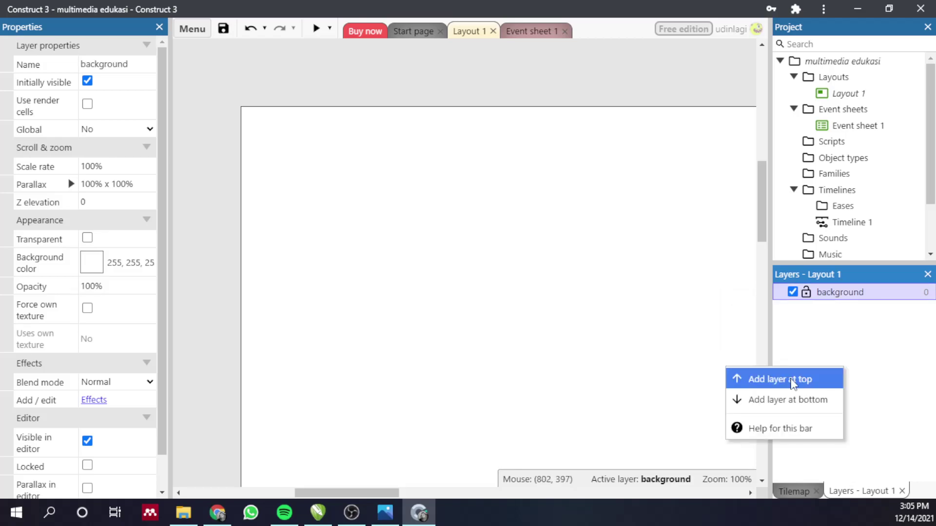
click(793, 381)
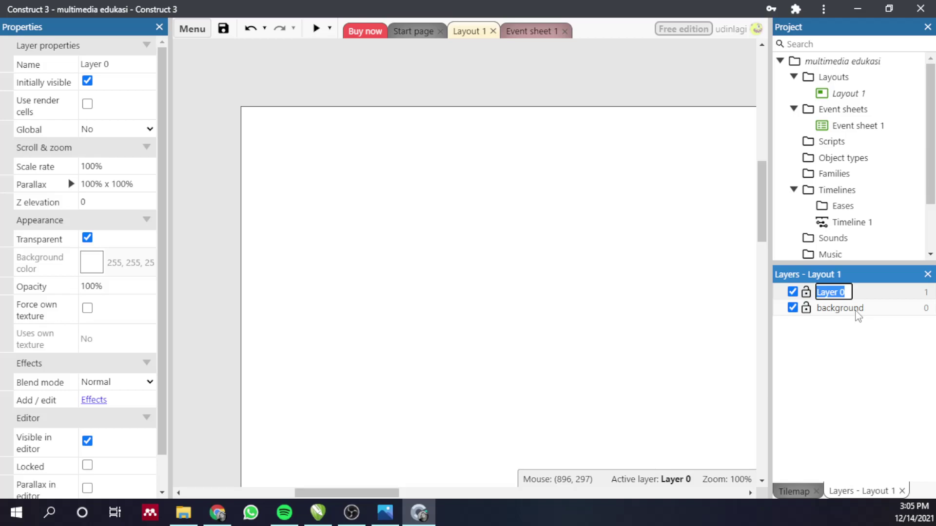
text(tombo)
key(Return)
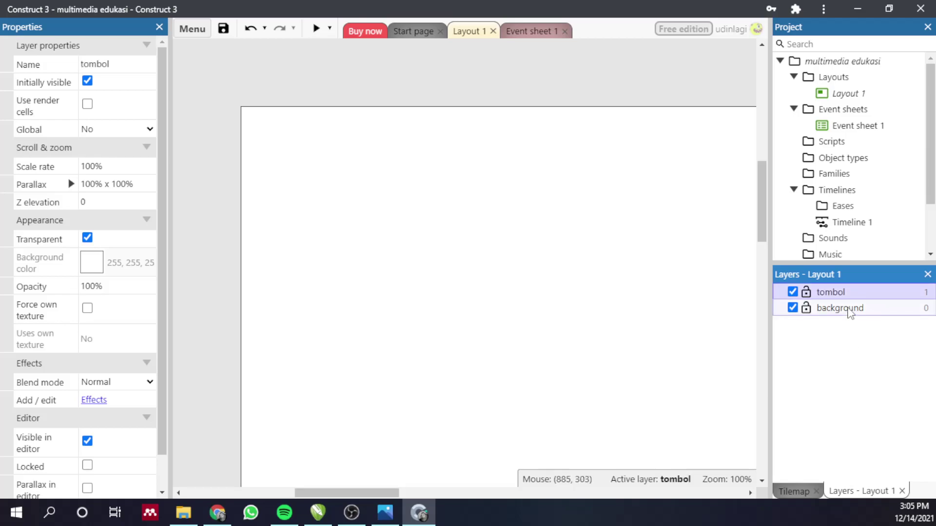
Step: Insert a Tiled Background object on the background layer, placing it in the upper part of the layout
click(850, 309)
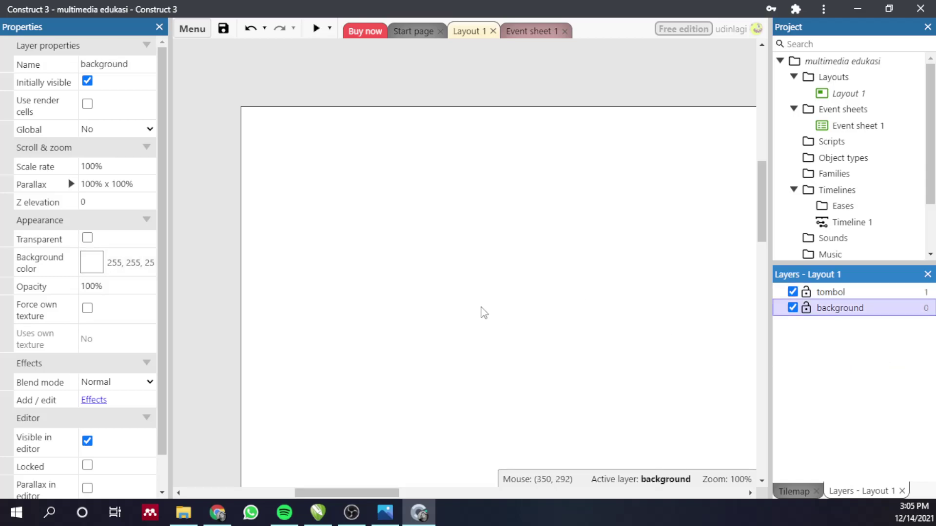
drag(389, 493, 423, 493)
double_click(429, 225)
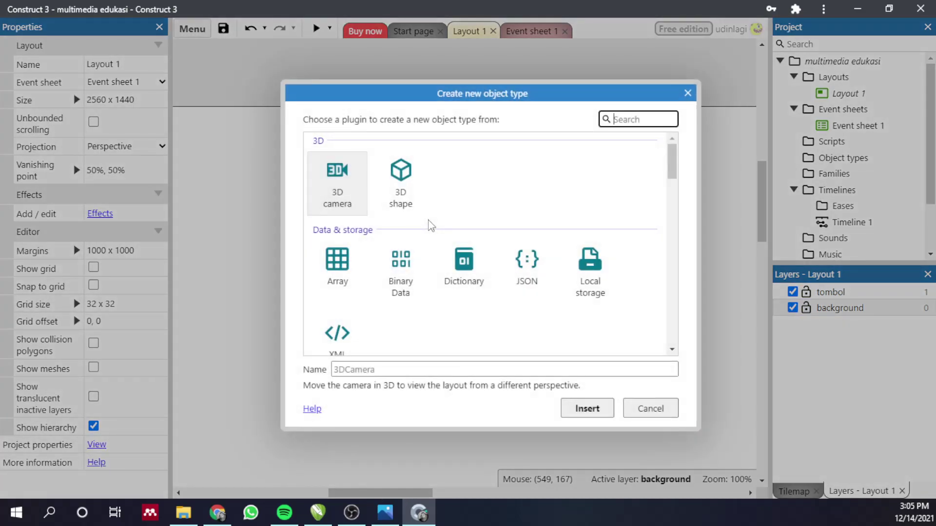
scroll(465, 342, down, 2)
scroll(466, 343, down, 5)
double_click(485, 337)
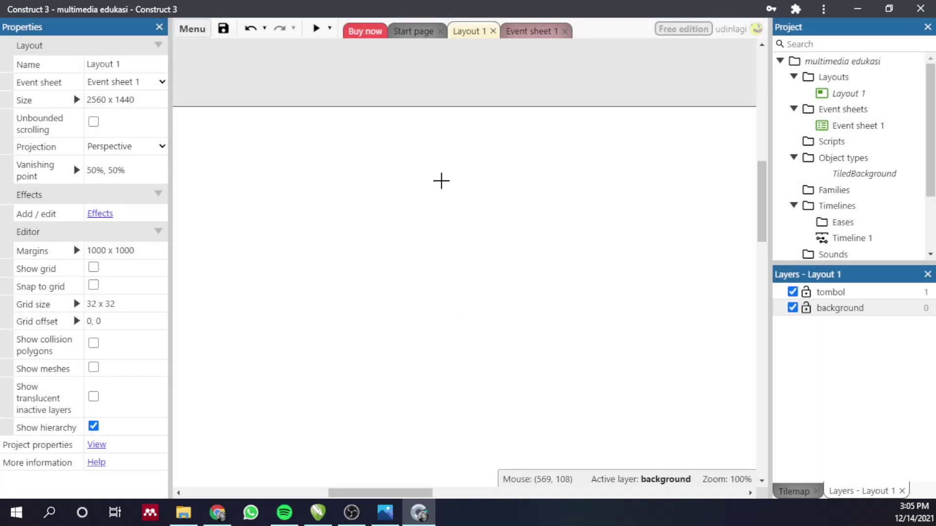
click(441, 180)
Step: Load the image wallpapersden.com_minimal-ship-artwork-purple-background_1280x720.jpg into the tiled background and close its image editor
click(235, 70)
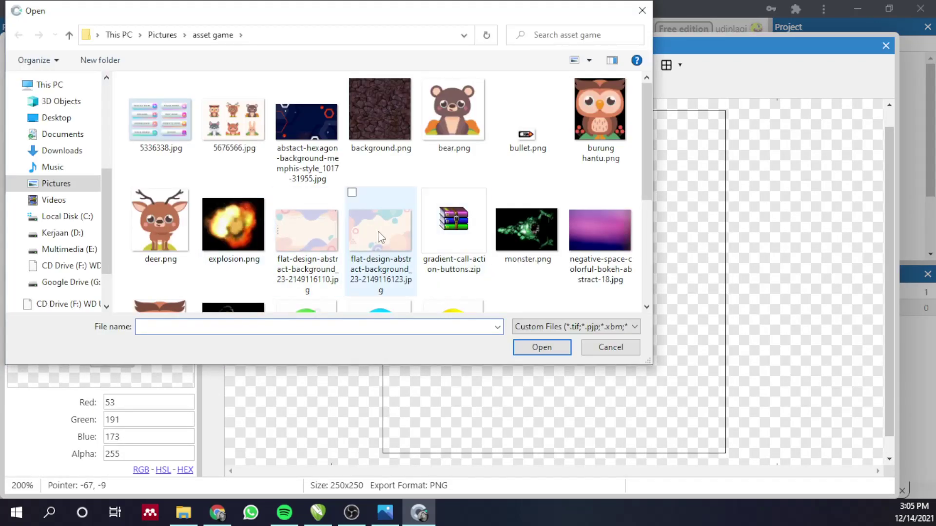
scroll(363, 251, down, 3)
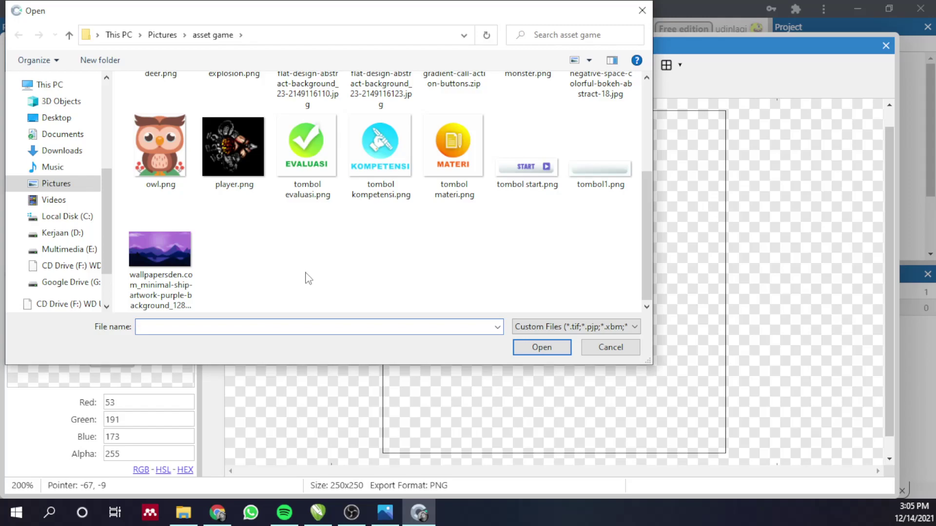
click(152, 254)
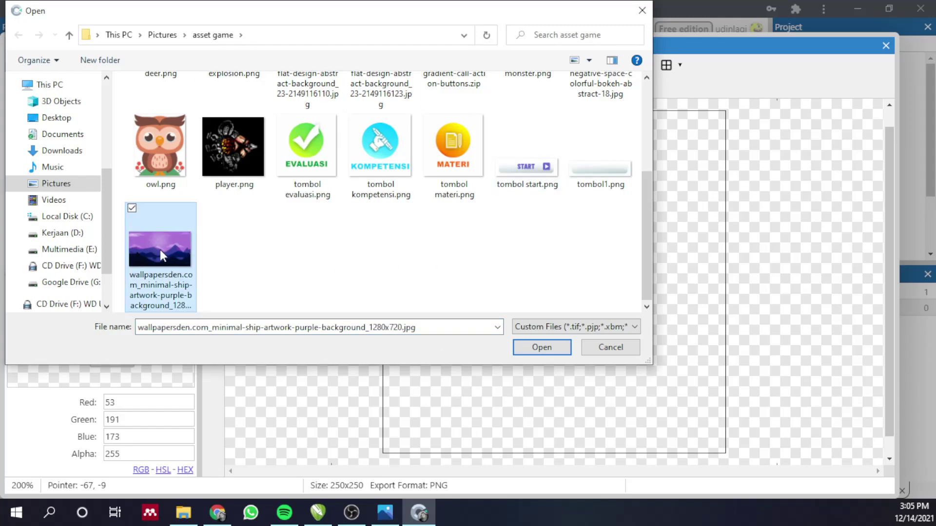
click(536, 348)
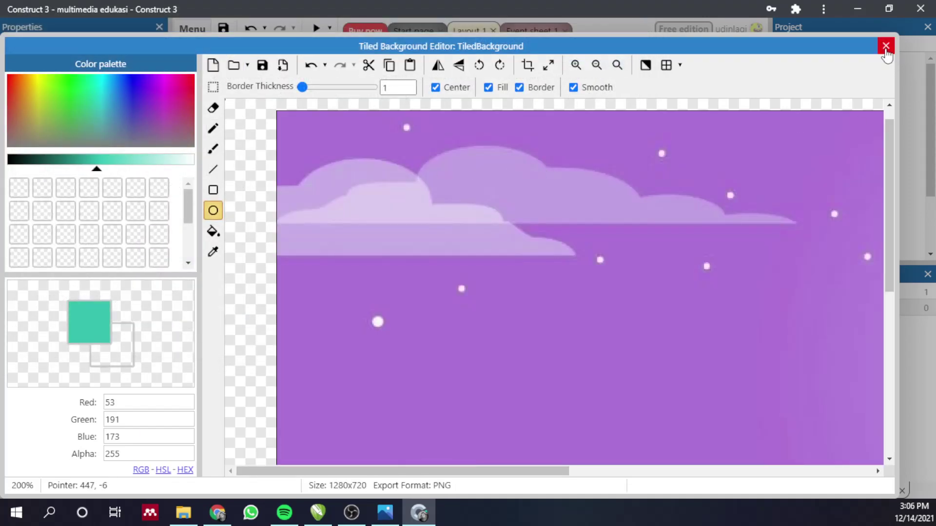
click(886, 46)
scroll(514, 330, down, 3)
scroll(495, 330, up, 3)
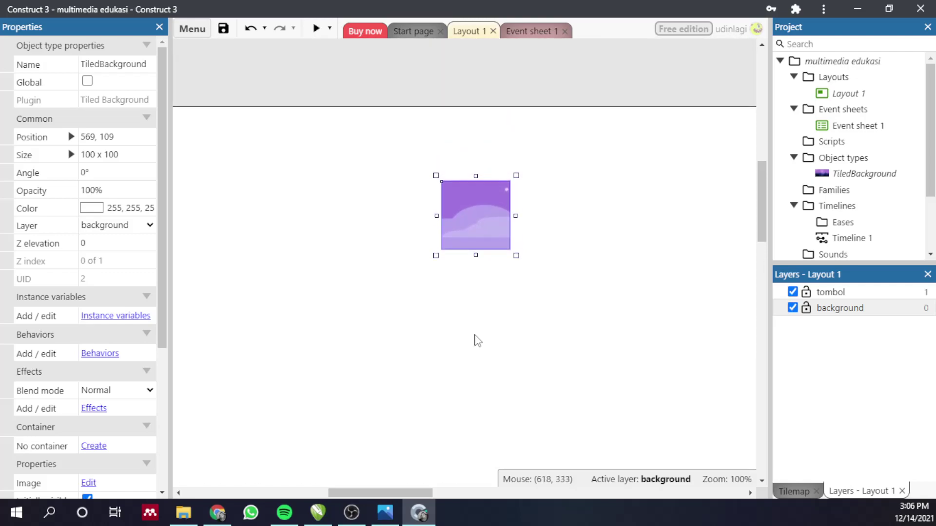
Step: Rename Layout 1 in the project as "background"
click(378, 146)
click(851, 93)
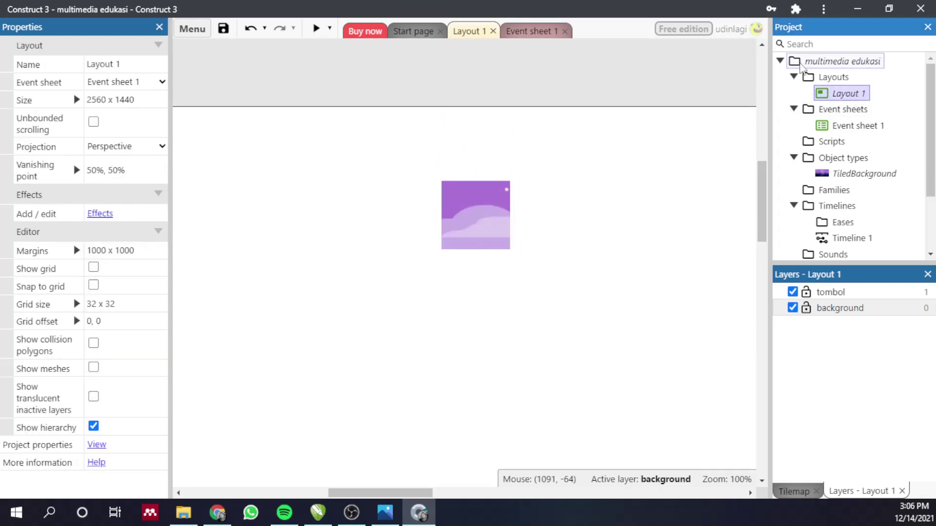
right_click(853, 94)
click(779, 131)
text(bac)
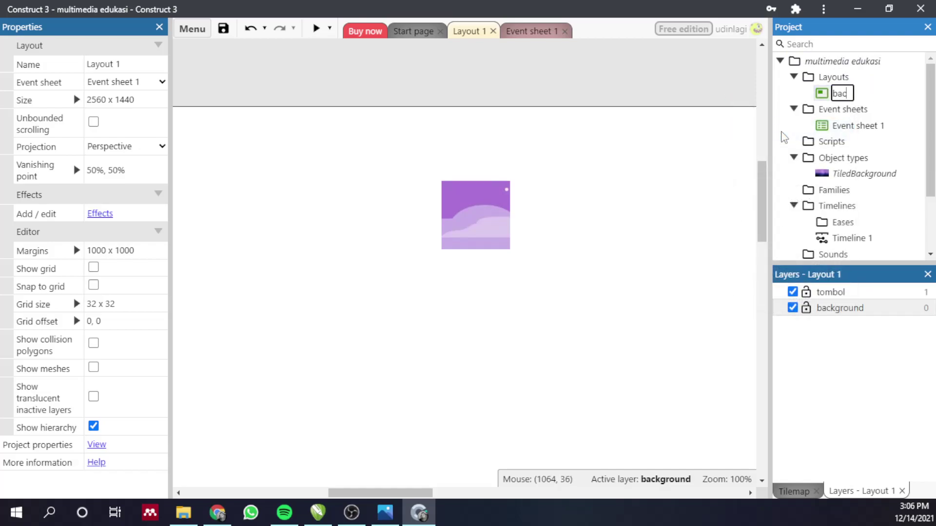
text(kground)
key(Return)
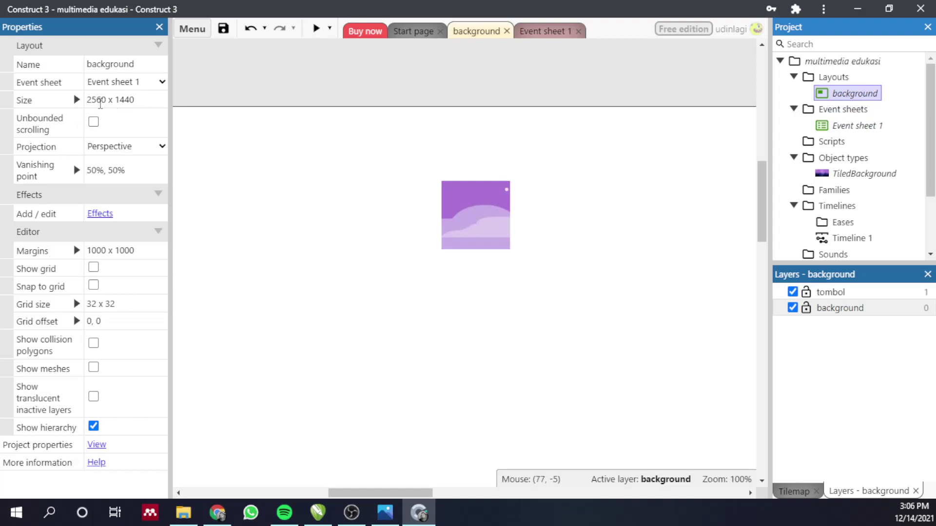
Step: Set the background layout's size to 1280 x 720
click(76, 100)
click(443, 194)
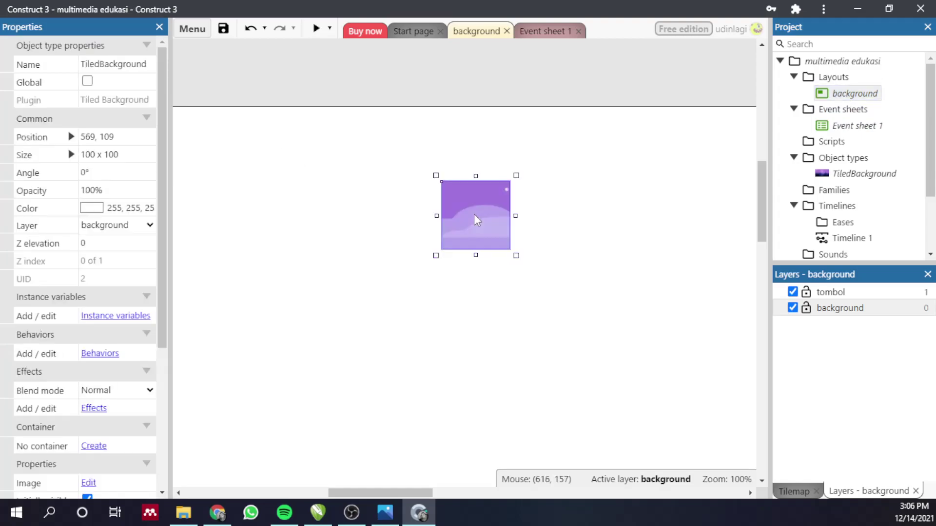
click(270, 198)
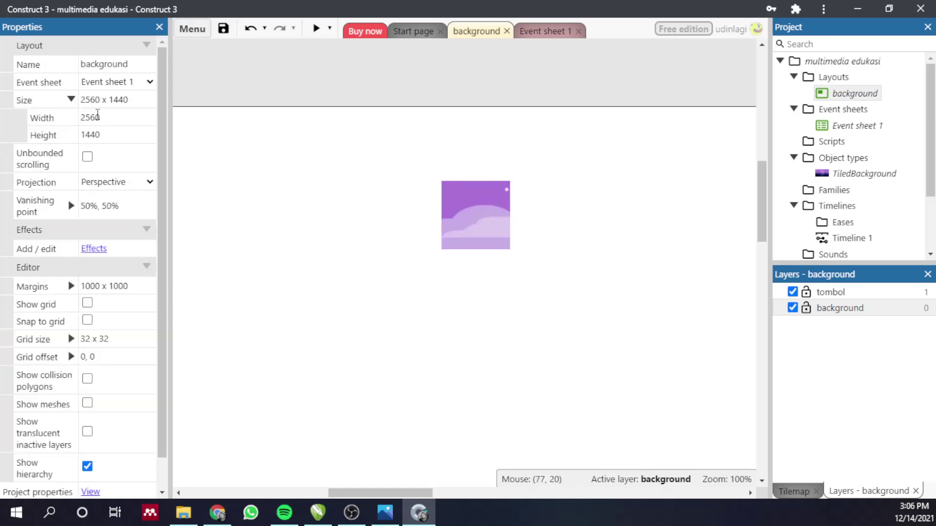
click(109, 119)
text(128)
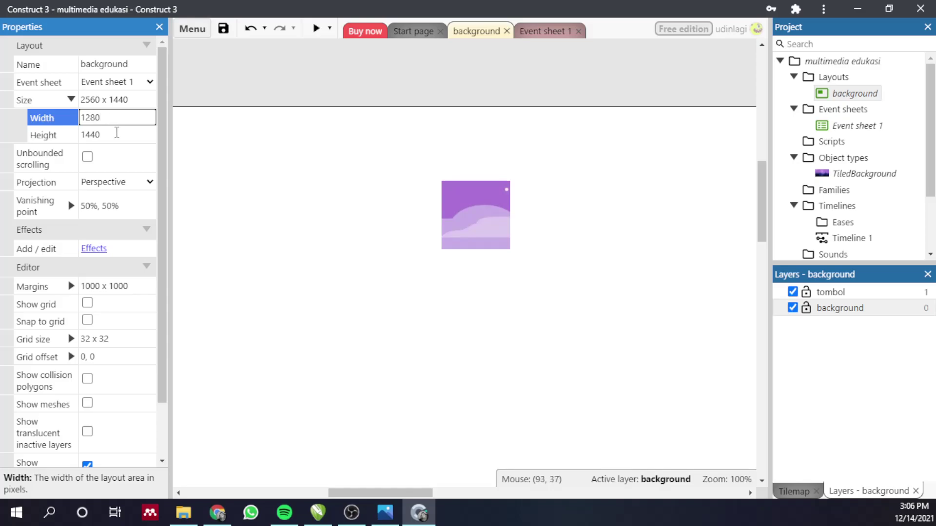
click(116, 132)
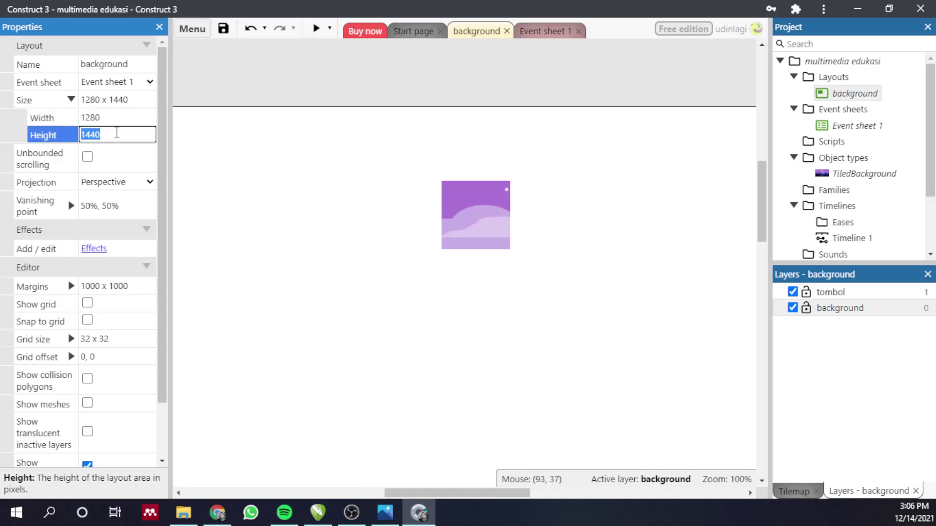
text(720)
key(Return)
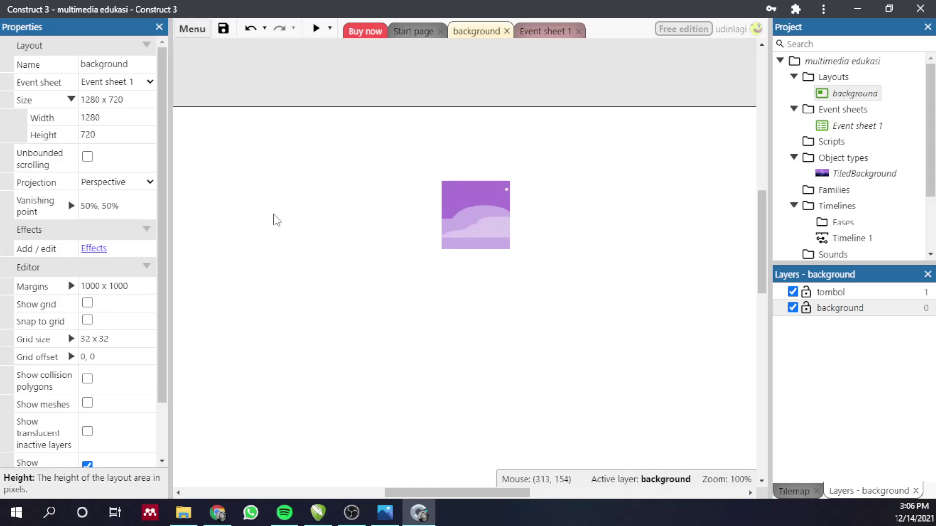
Step: Move the tiled background to the layout's origin by setting its position to 0, 0
ctrl+scroll(285, 223, down, 1)
ctrl+scroll(285, 223, down, 4)
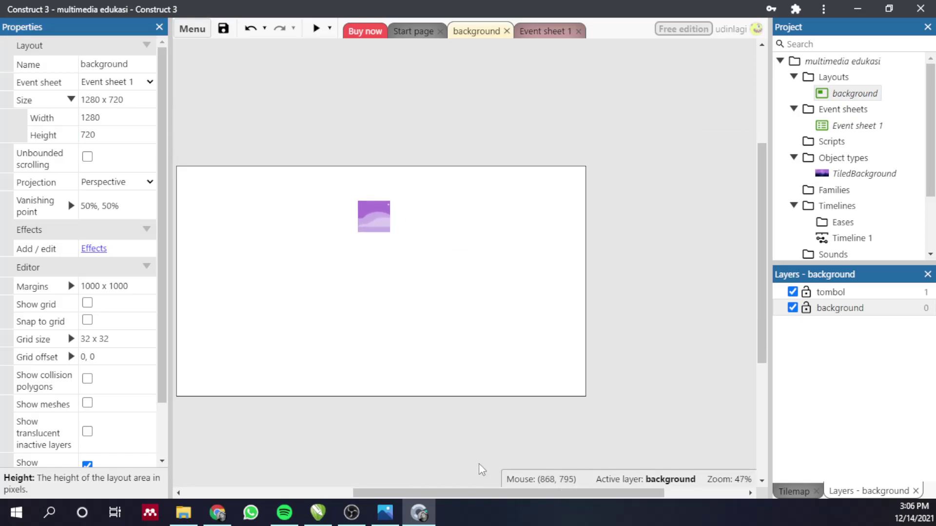
drag(456, 493, 404, 480)
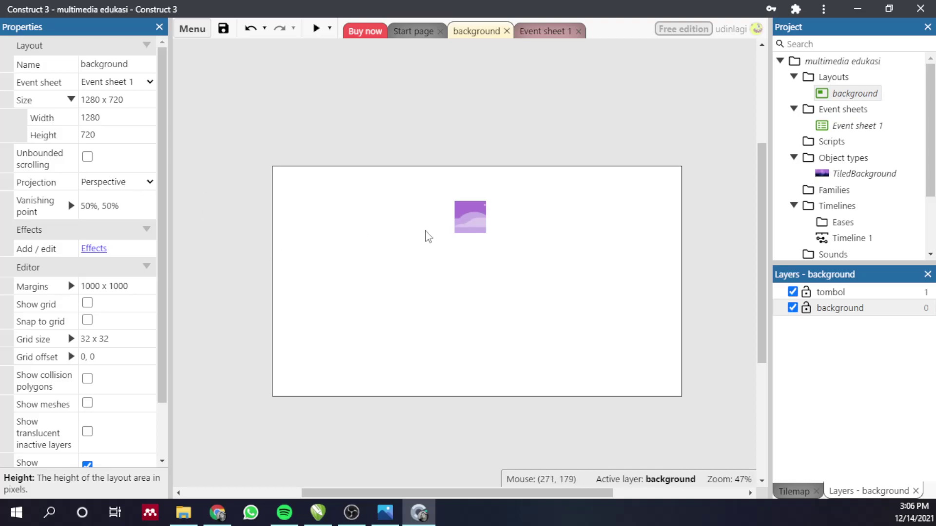
drag(461, 207, 305, 202)
click(113, 136)
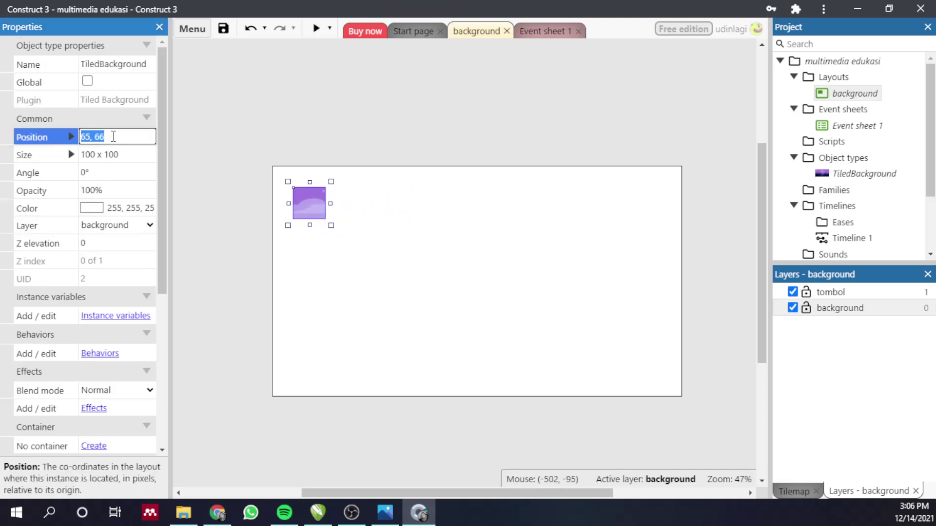
text(0)
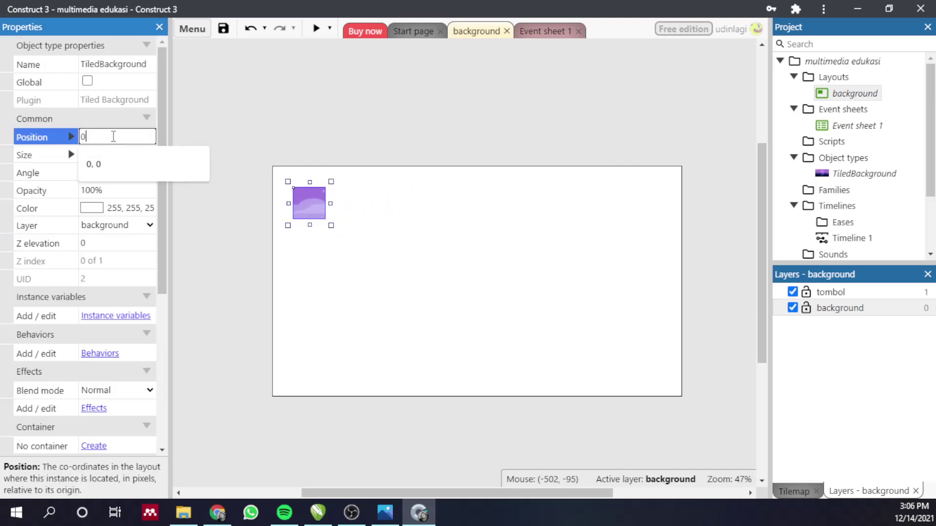
text(, 0)
key(Tab)
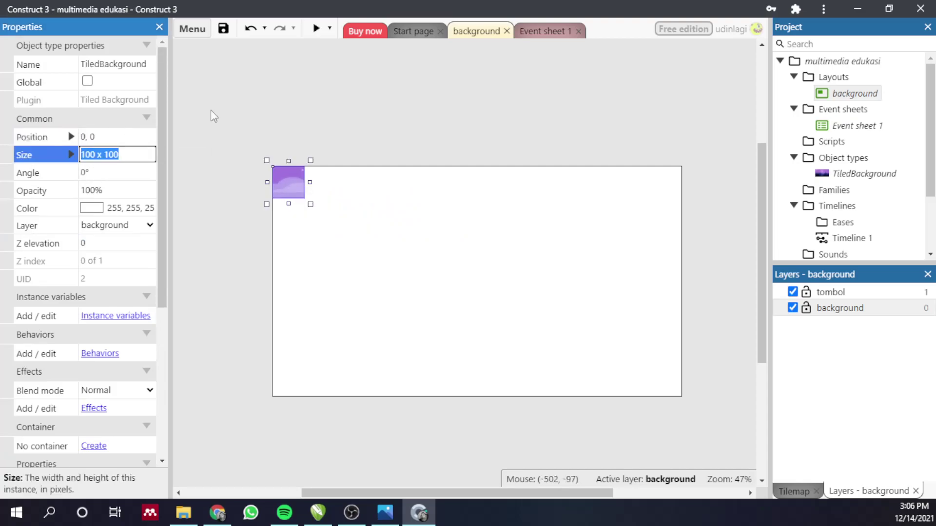
Step: Stretch the tiled background by its corner to cover the whole layout, about 1281 x 719
drag(310, 204, 688, 402)
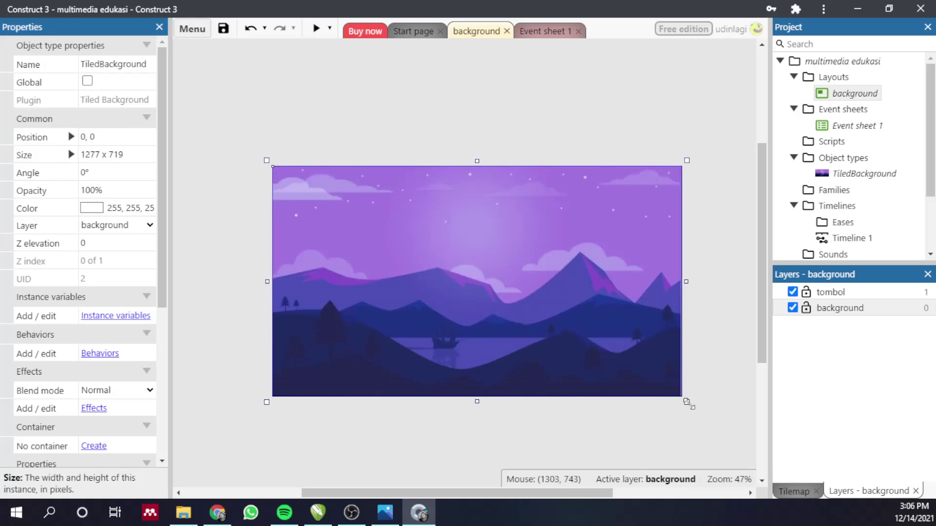
click(719, 429)
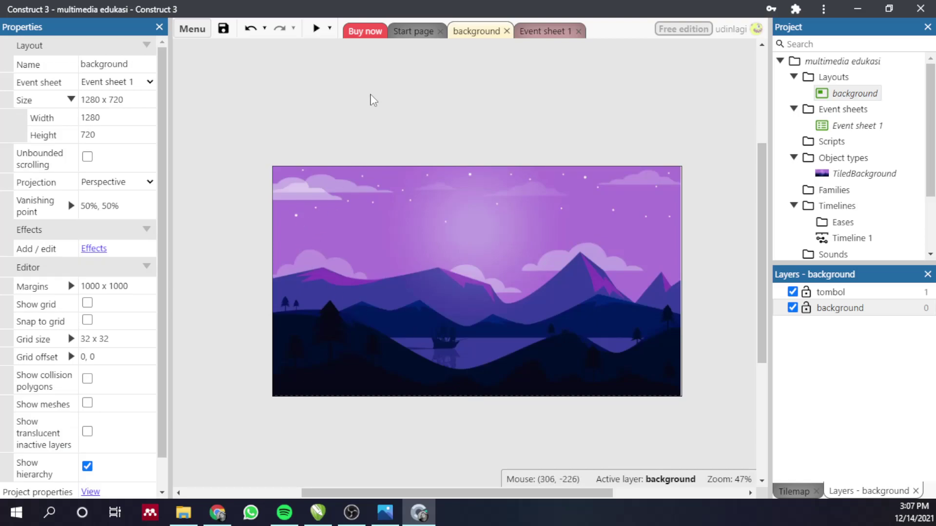
click(361, 248)
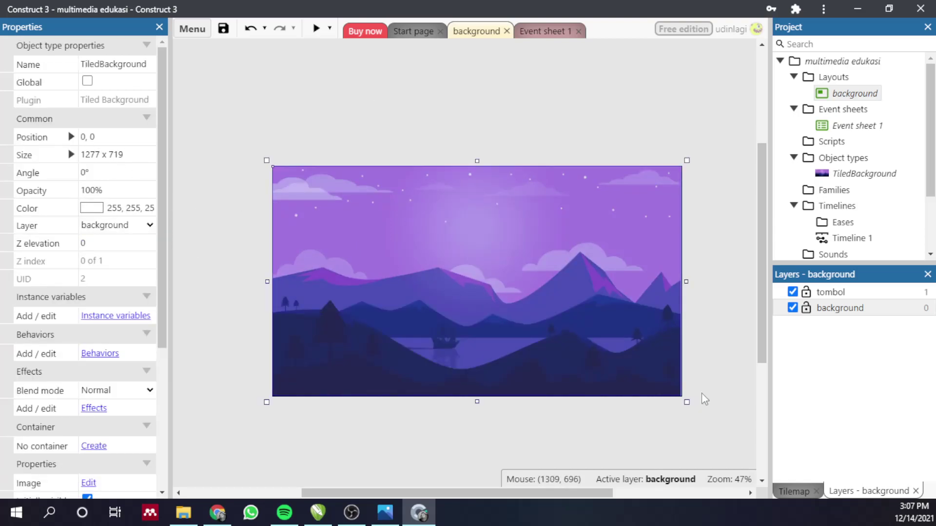
click(704, 435)
click(642, 370)
drag(688, 403, 689, 404)
click(697, 434)
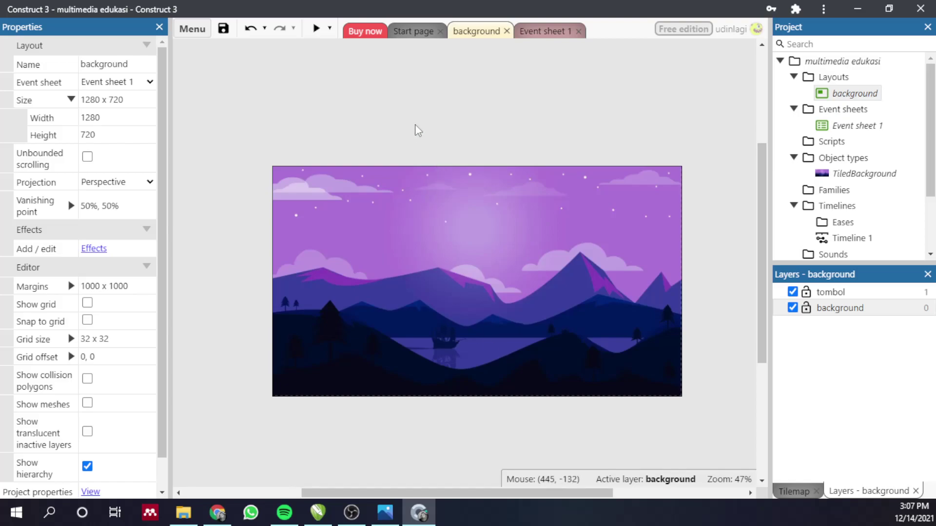
Step: Toggle the layers' visibility, leaving the tombol layer hidden and the background layer shown
click(832, 313)
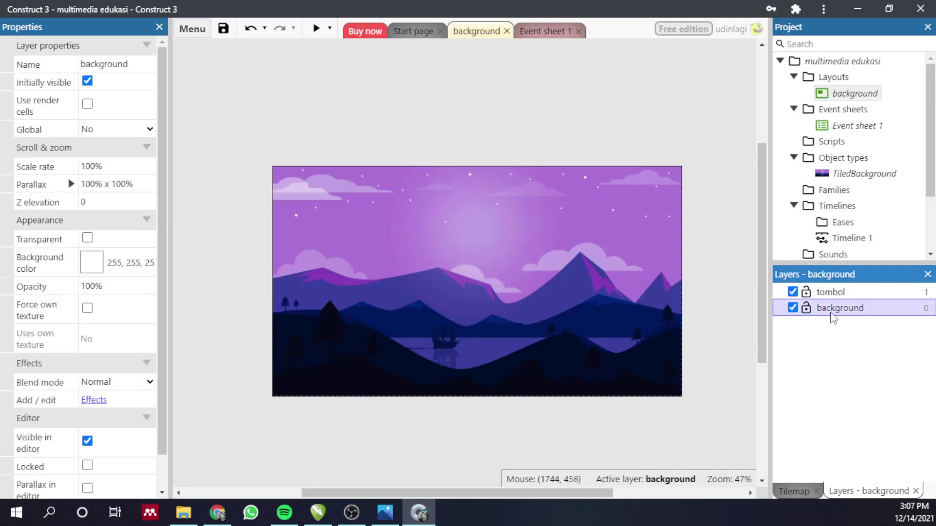
click(794, 292)
click(797, 297)
click(793, 308)
click(793, 308)
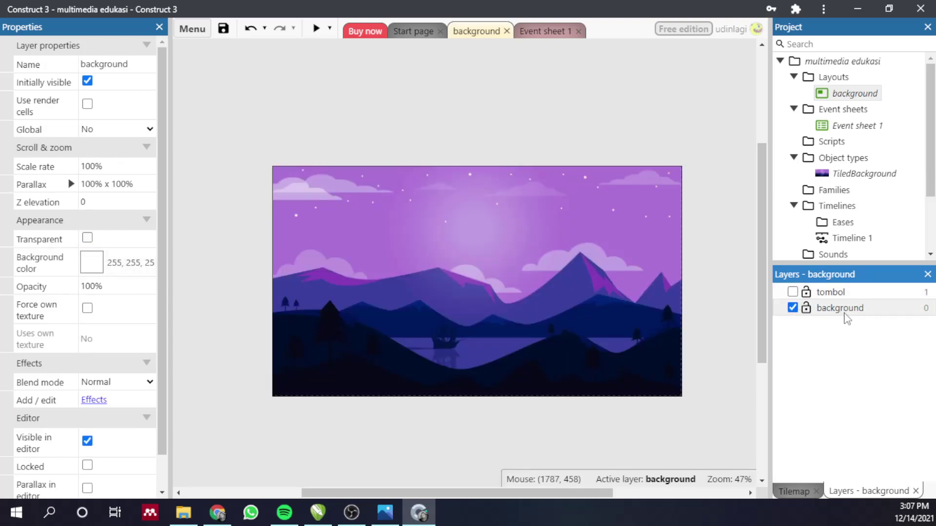
click(484, 147)
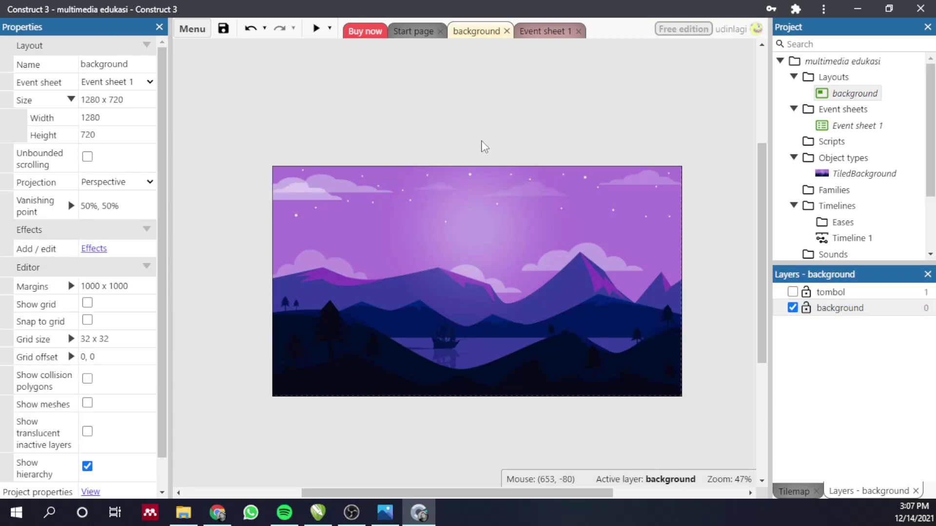
Step: Preview the background layout and close the preview window
click(836, 310)
click(281, 119)
click(316, 28)
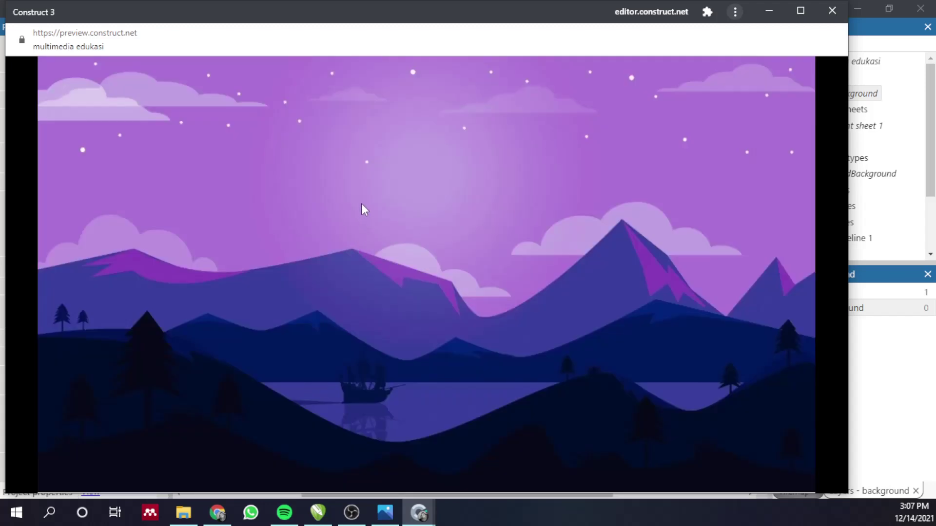
click(832, 11)
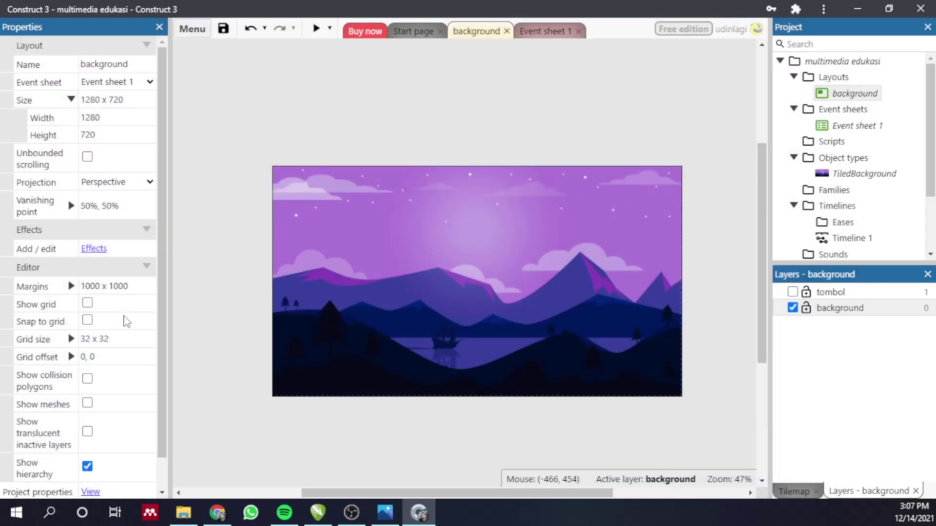
Step: Look through the effects that can be added to the background layout, and close the effects dialogs without adding any
scroll(162, 306, down, 1)
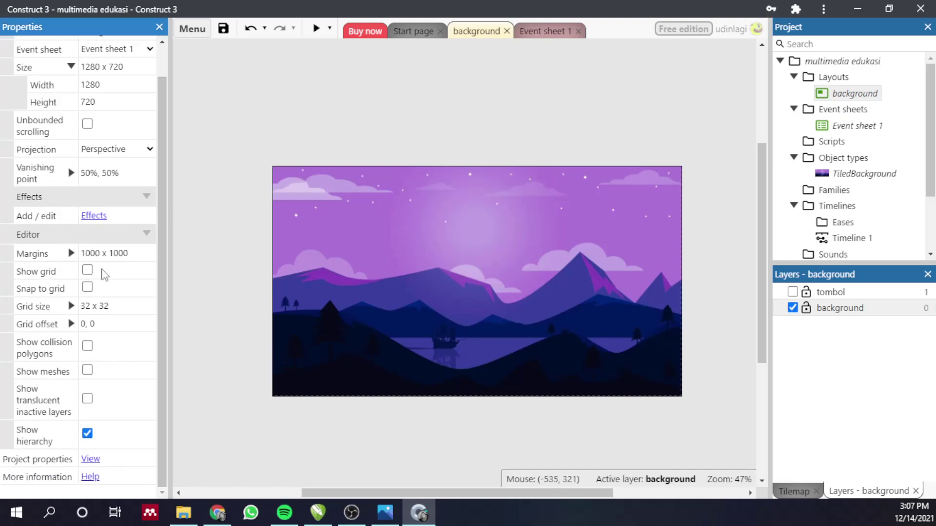
scroll(84, 317, up, 1)
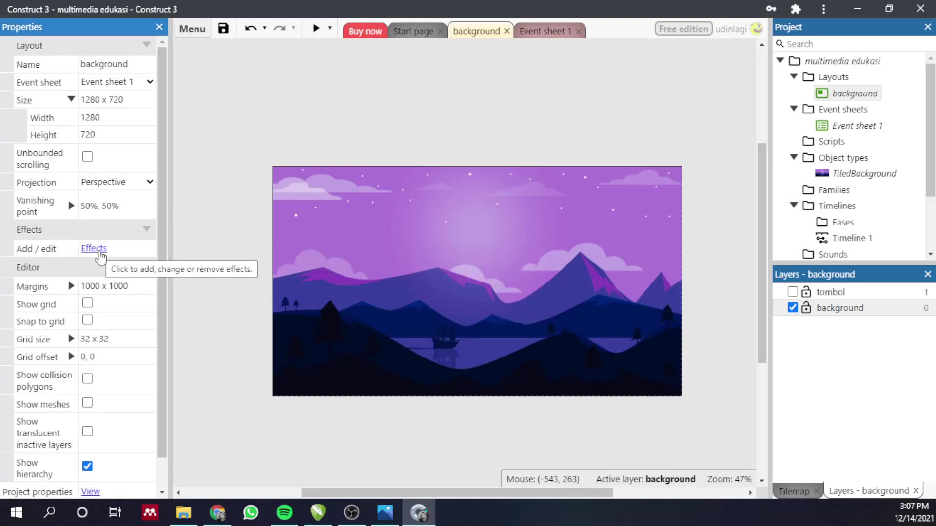
click(100, 254)
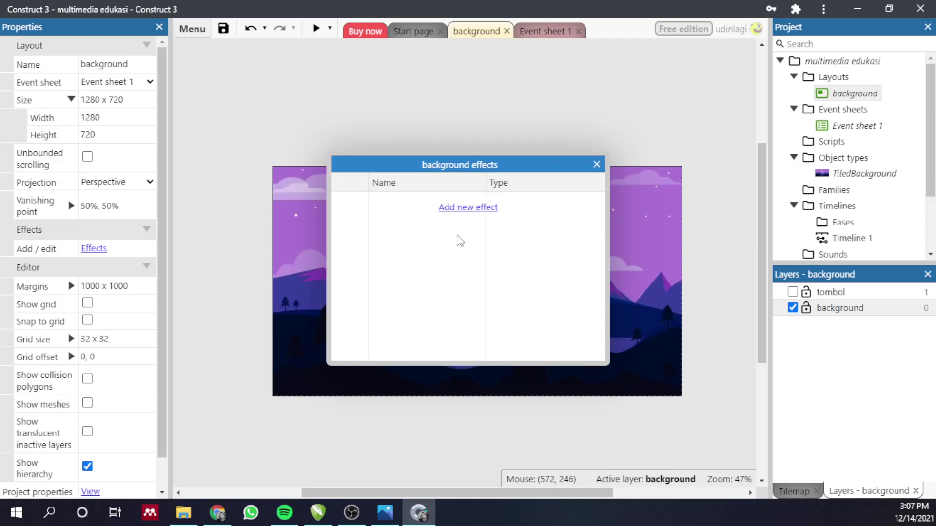
click(466, 208)
scroll(469, 331, down, 5)
scroll(471, 332, down, 2)
scroll(468, 330, up, 8)
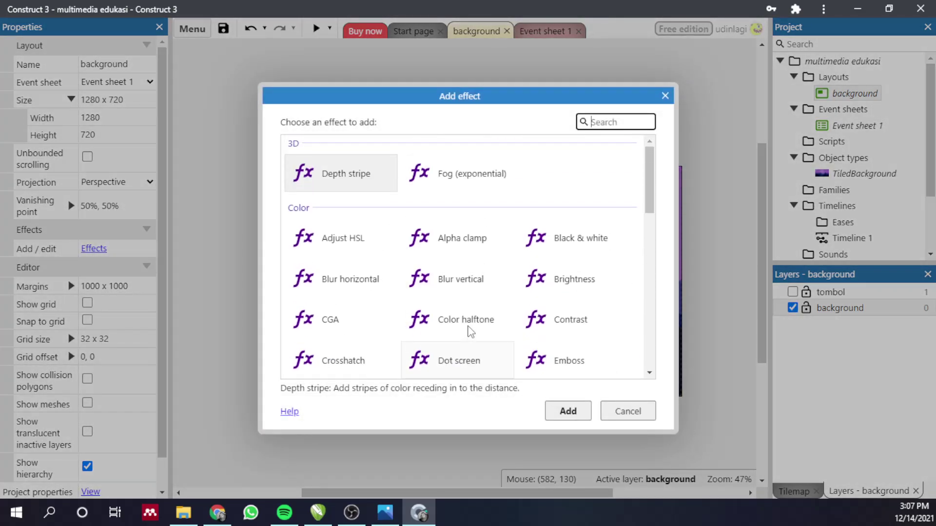
click(666, 96)
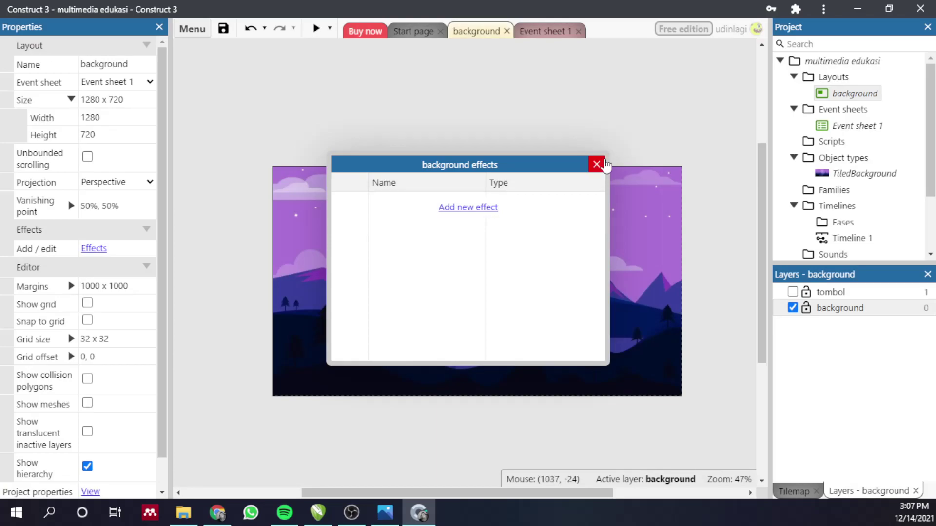
click(597, 165)
Step: Add the Fade behavior to the tiled background and set its fade in time to 2 seconds
click(482, 270)
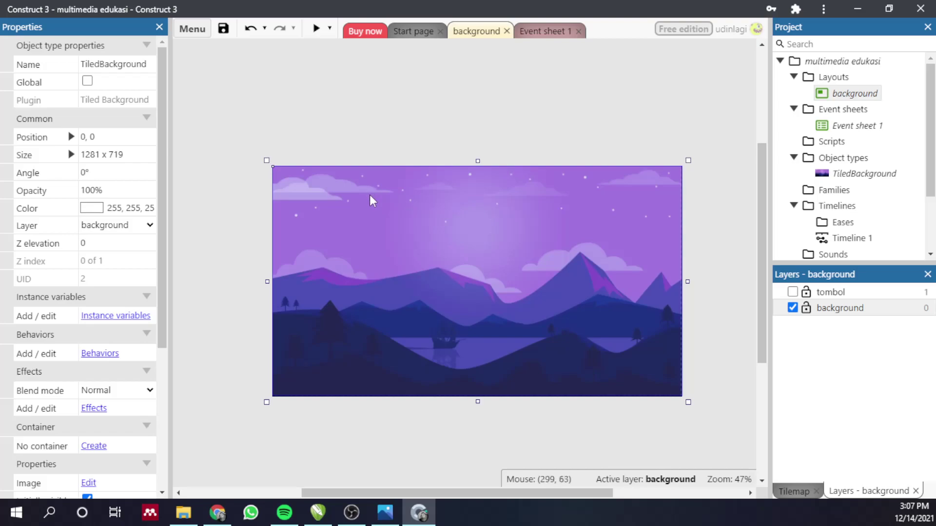
click(100, 354)
click(465, 229)
click(576, 293)
click(570, 407)
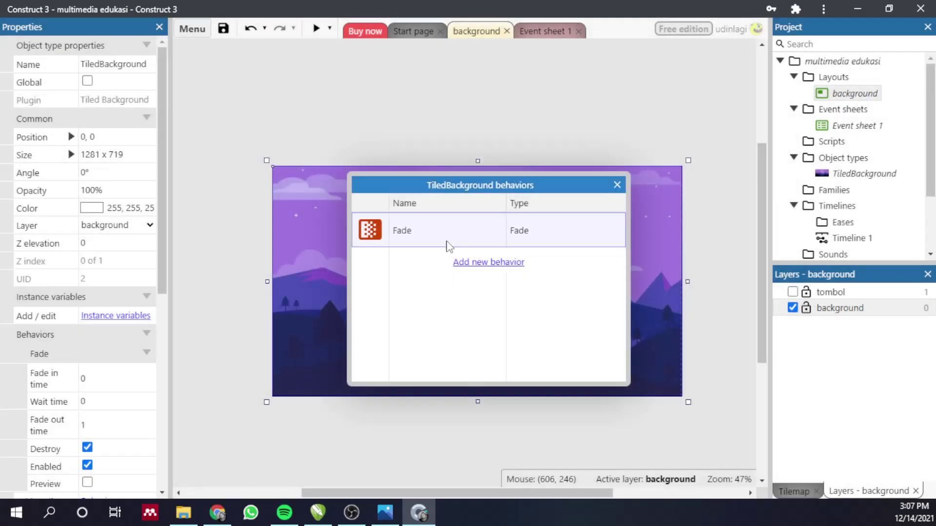
click(108, 380)
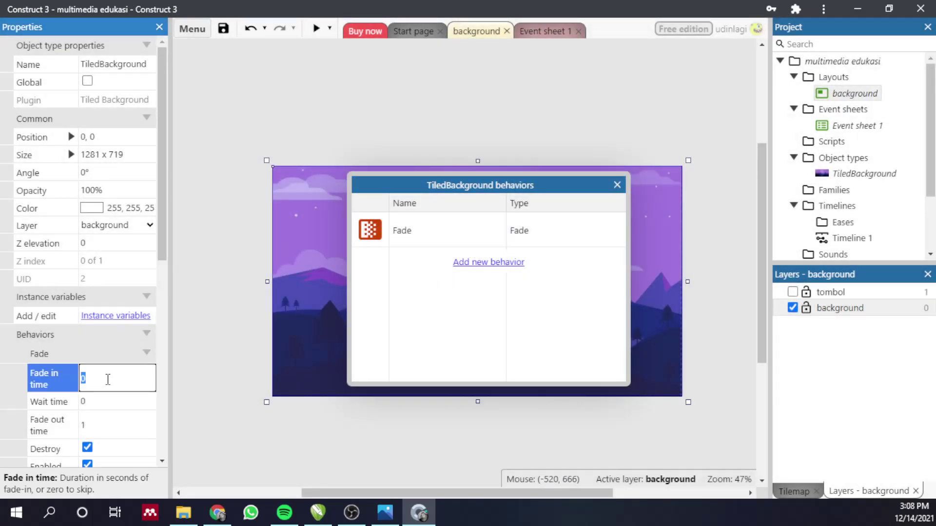
click(211, 374)
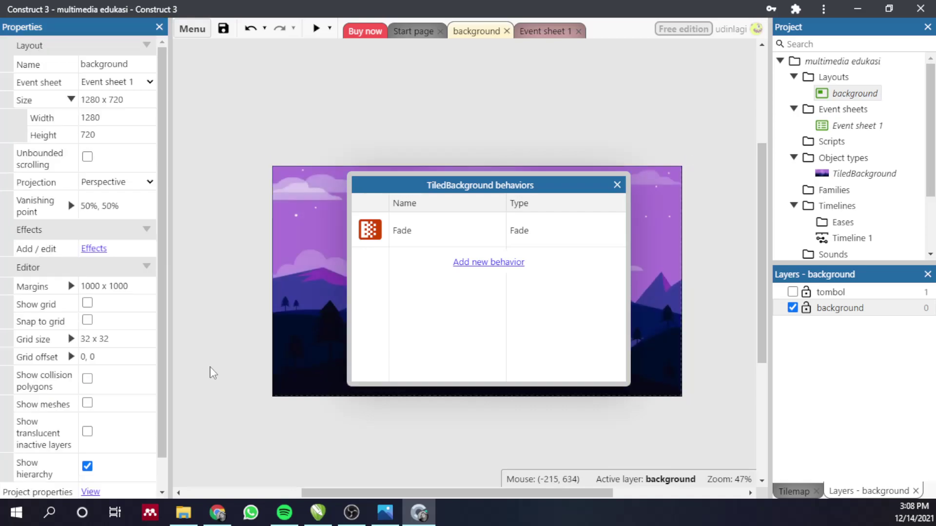
Step: Preview the layout to check the fade, and close the preview and the tiled background's behaviors dialog
click(316, 29)
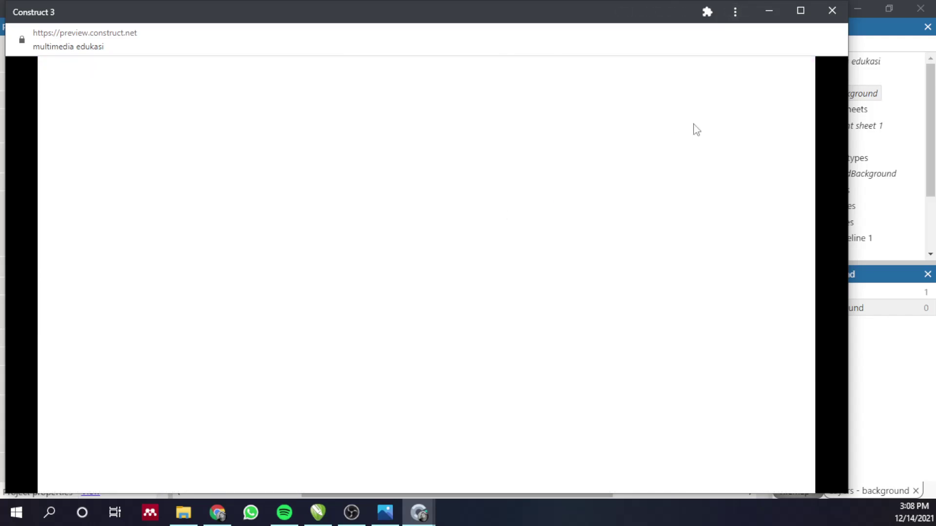
click(836, 12)
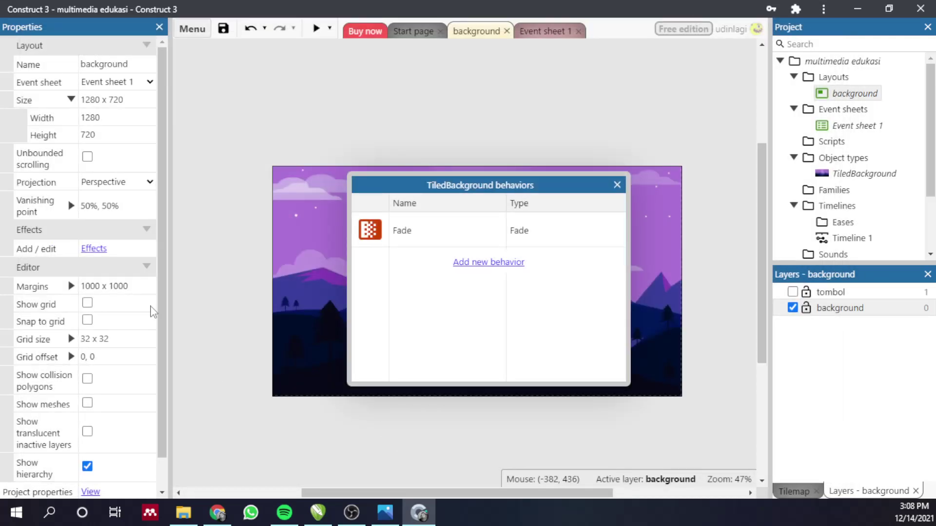
click(616, 185)
Step: Set the tiled background's fade out time to 0 and turn off Destroy in its Fade behavior
click(363, 283)
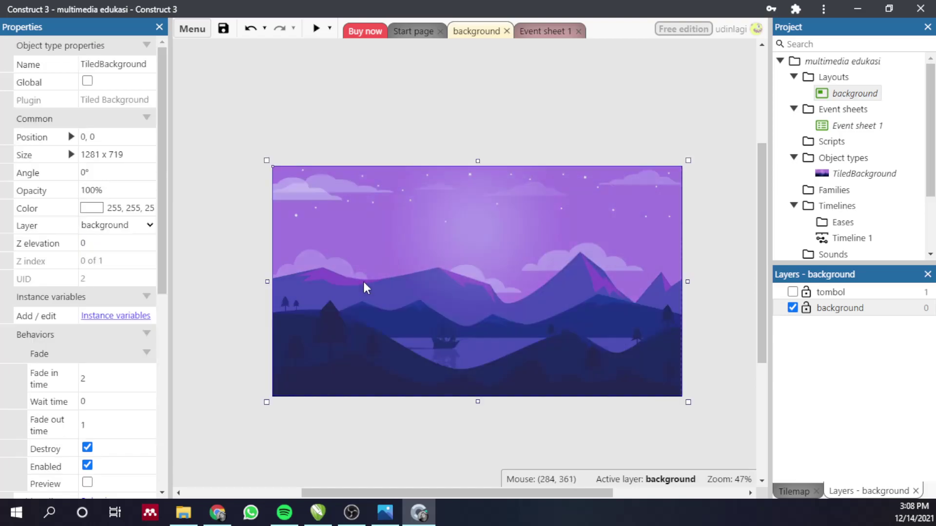
click(99, 424)
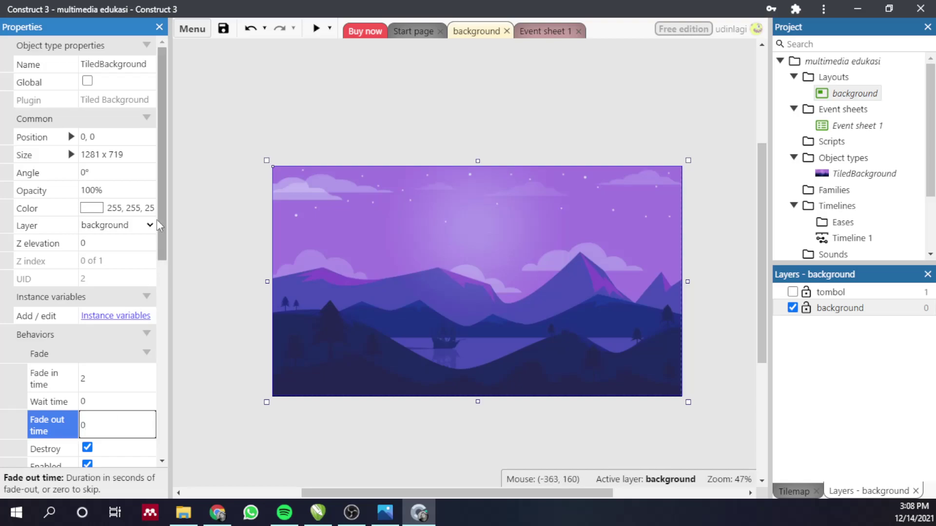
drag(162, 229, 160, 288)
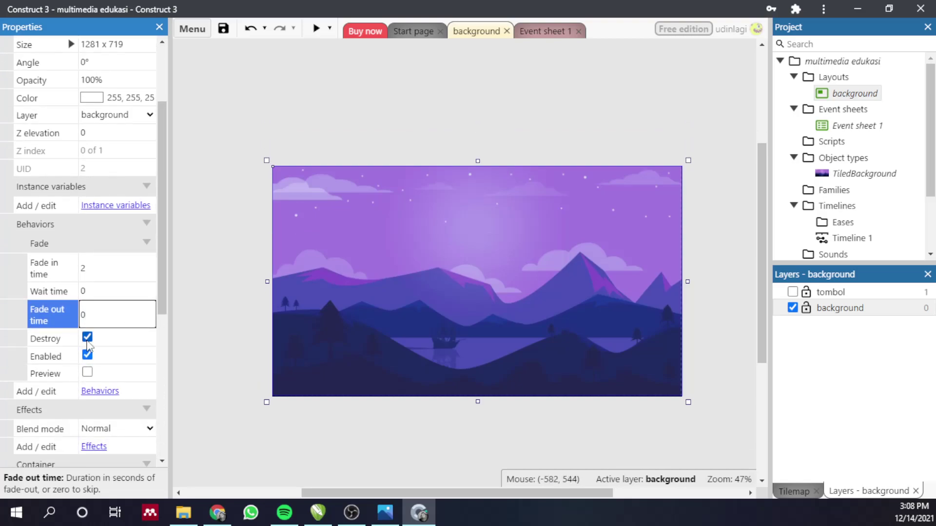
click(87, 337)
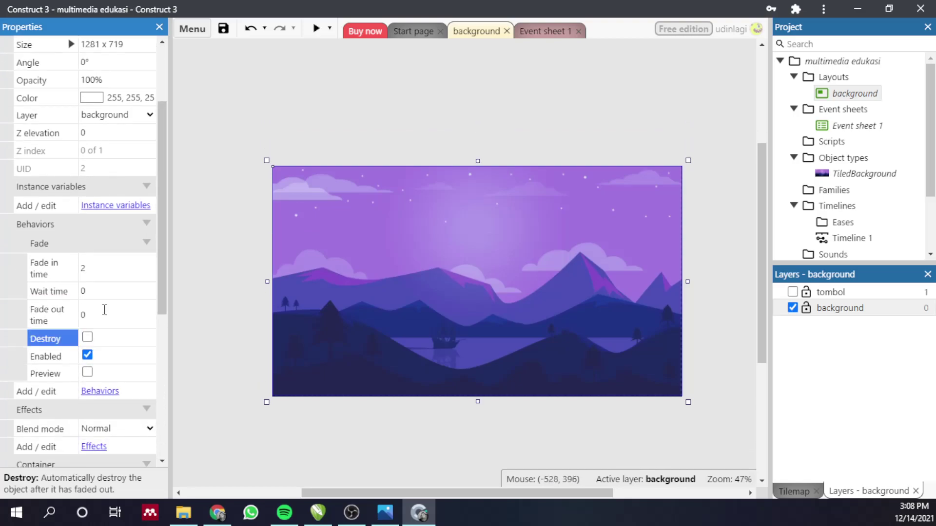
click(219, 296)
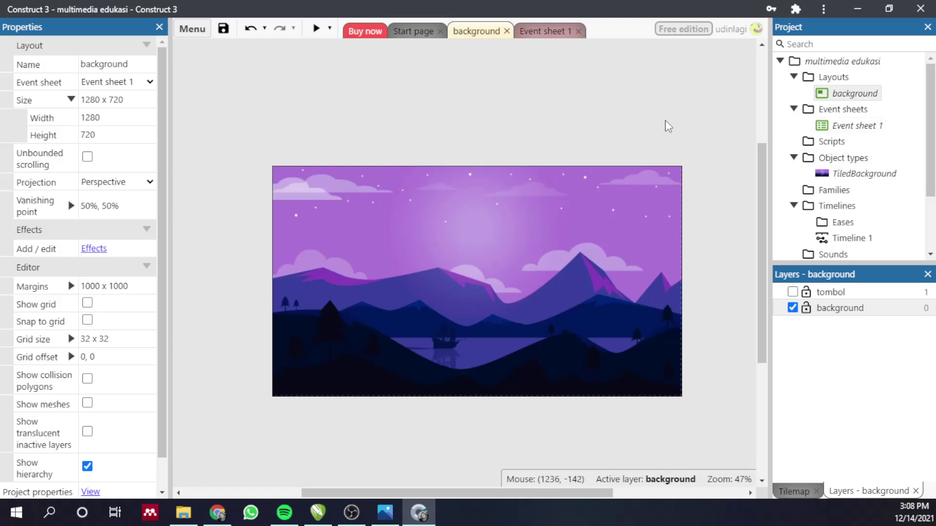
Step: Insert a Text object in the upper part of the layout on the background layer
double_click(548, 126)
scroll(427, 225, down, 9)
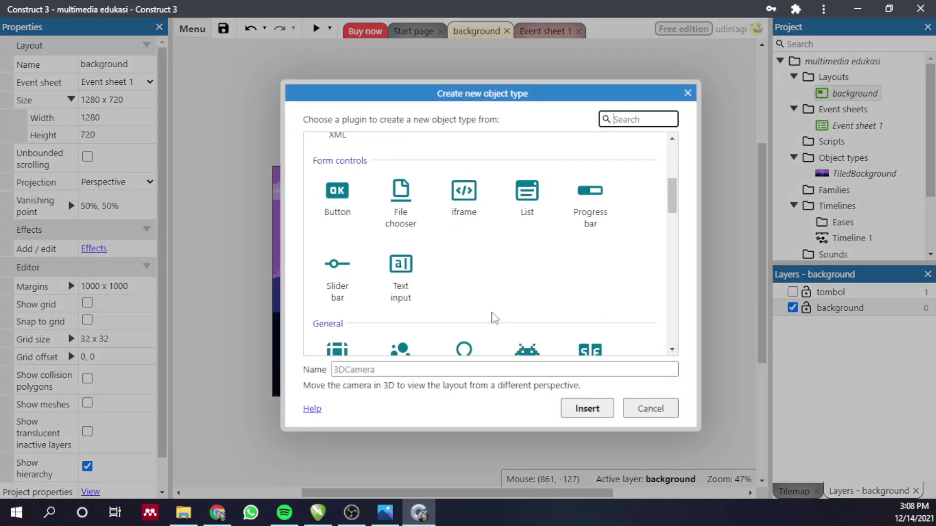
click(399, 243)
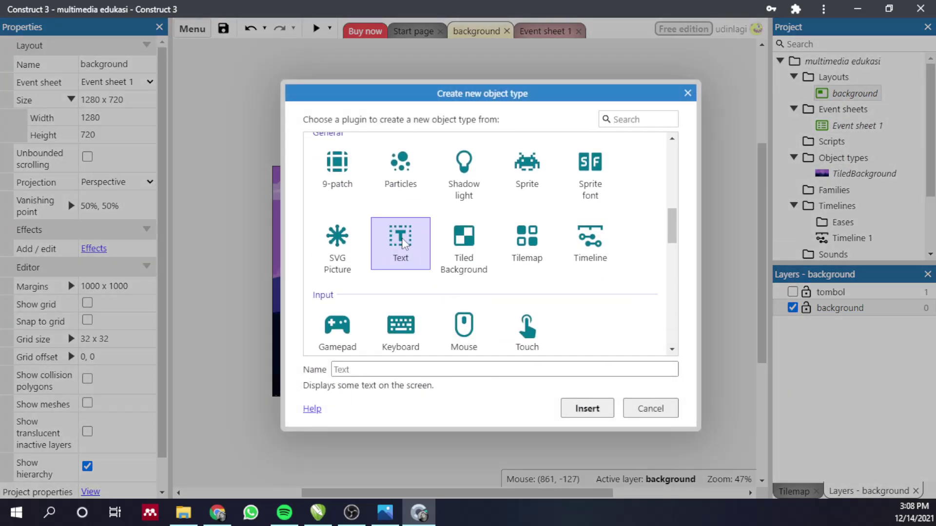
double_click(398, 244)
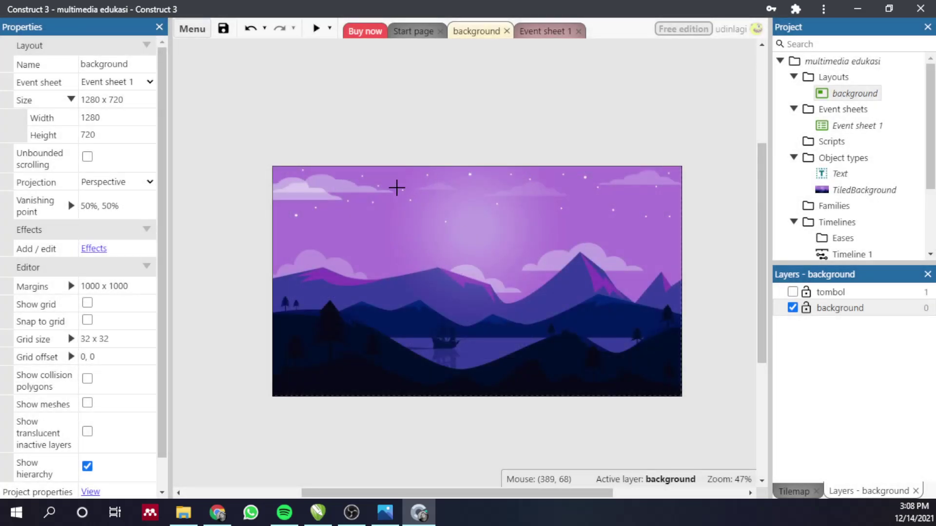
click(397, 188)
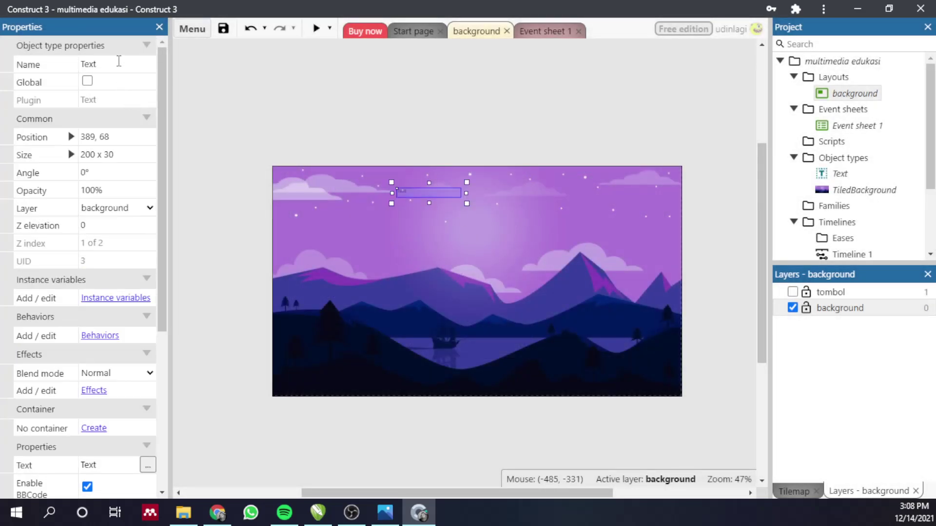
Step: Set the new text object's text to "Selamat Datang"
drag(165, 218, 165, 349)
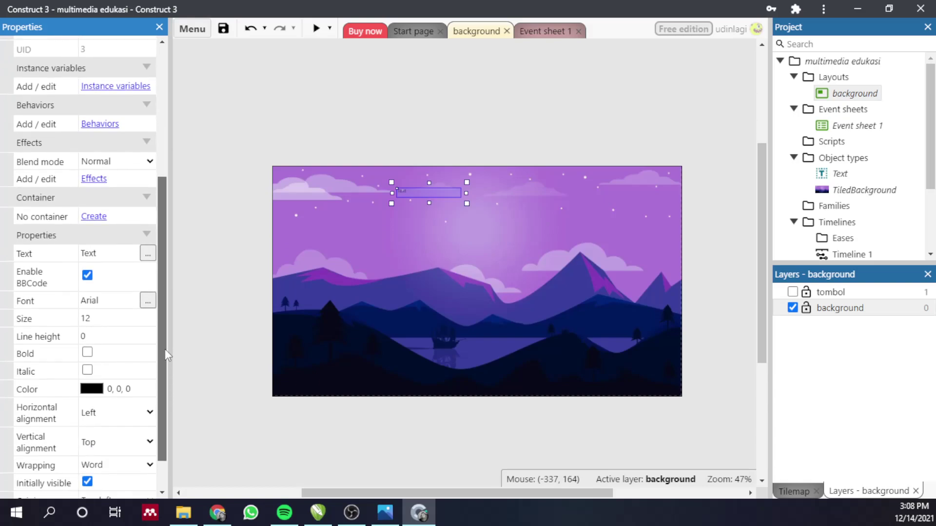
click(110, 253)
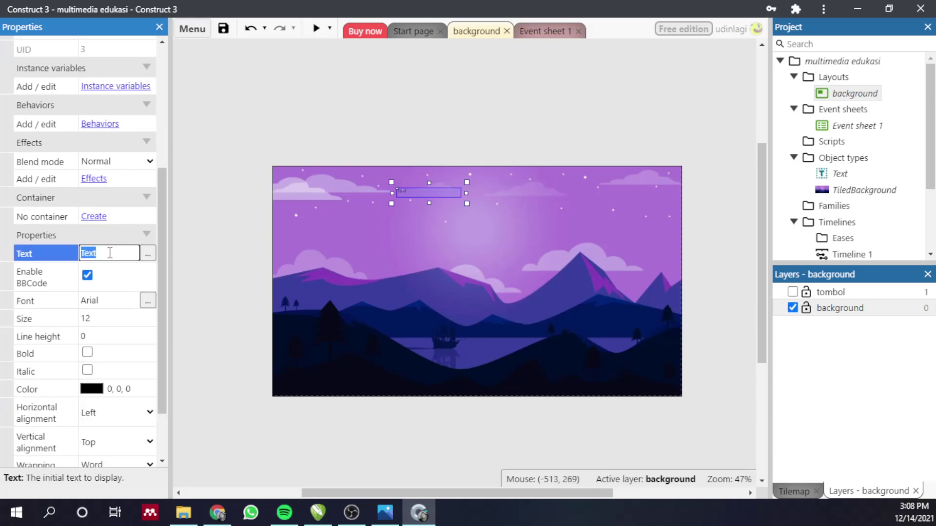
text(Se)
text(lamat Datang)
key(Tab)
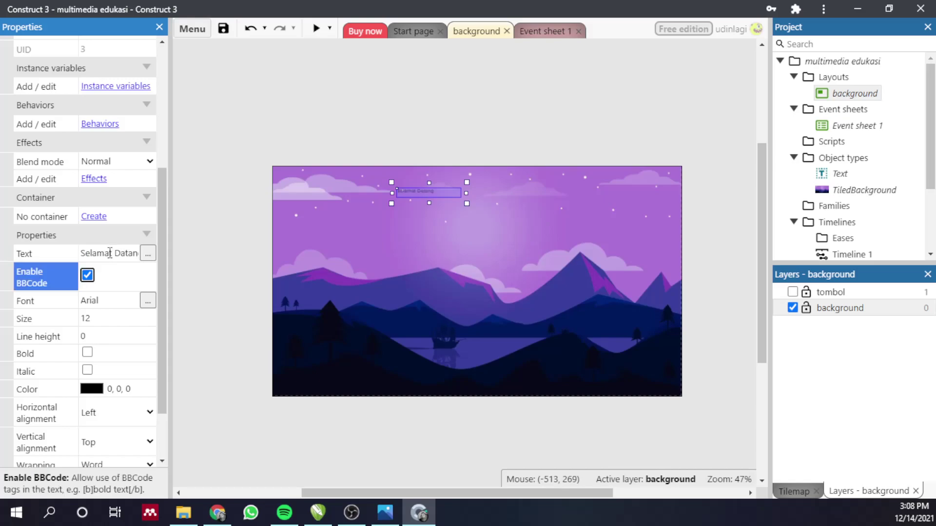
Step: Set the "Selamat Datang" text color to near-white, RGB 250, 250, 250
click(91, 389)
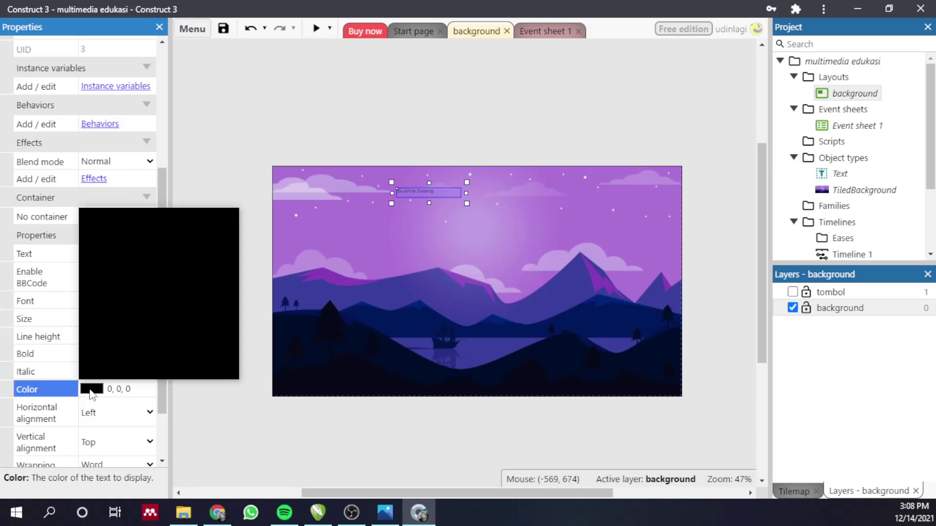
click(82, 211)
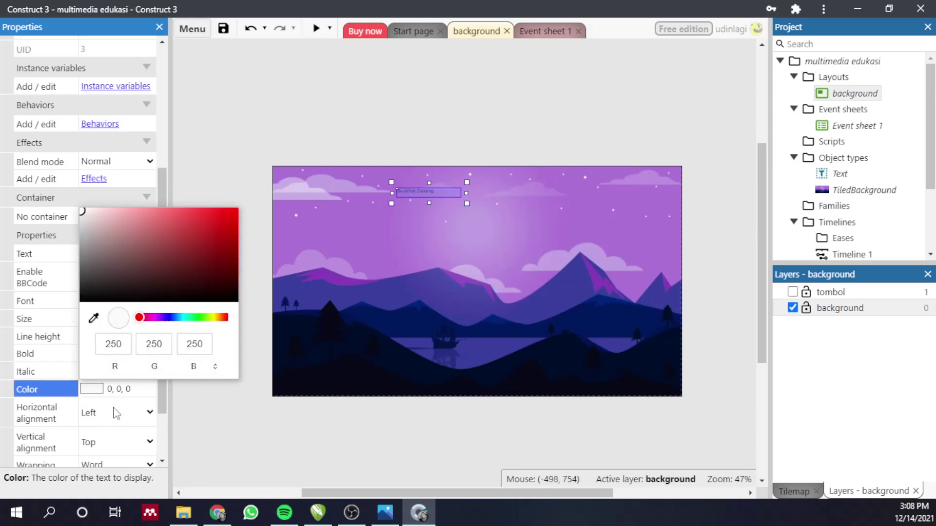
click(133, 388)
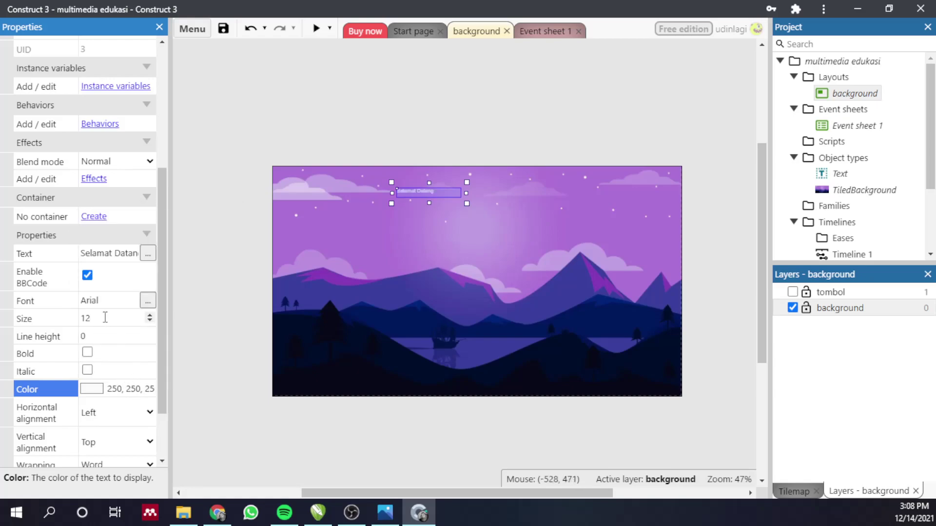
Step: Increase the "Selamat Datang" font size and enlarge its text box to about 486 x 103
click(149, 318)
text(21)
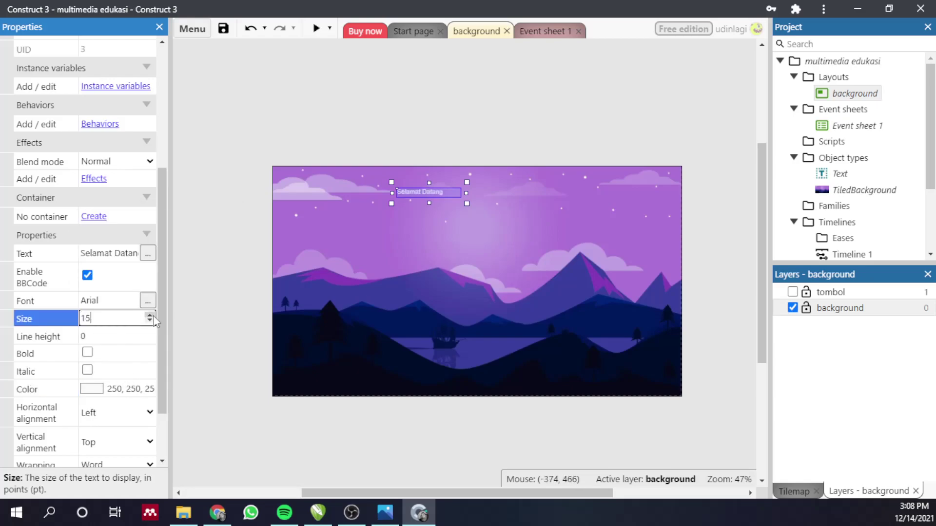
click(153, 315)
drag(467, 204, 561, 228)
click(619, 213)
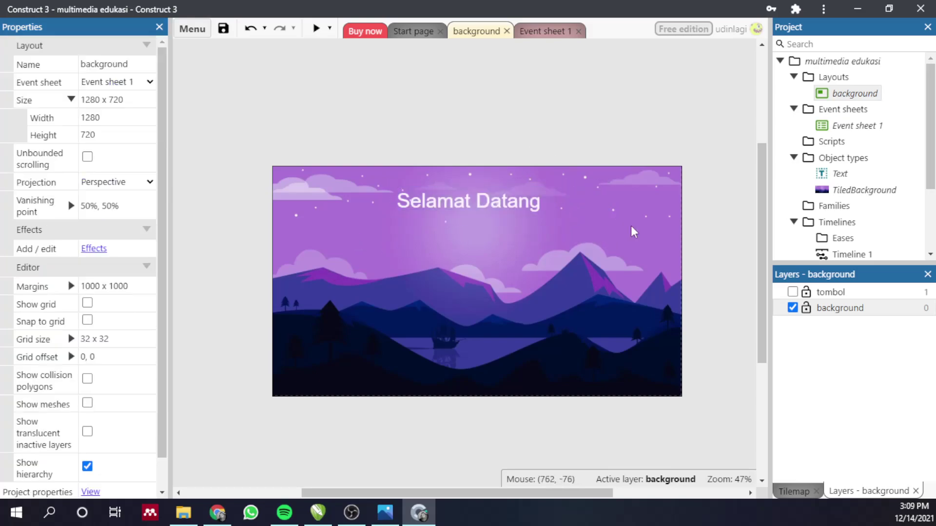
Step: Check the button designs in CorelDRAW, return to Construct 3, and move the "Selamat Datang" text to about 402, 61
click(317, 513)
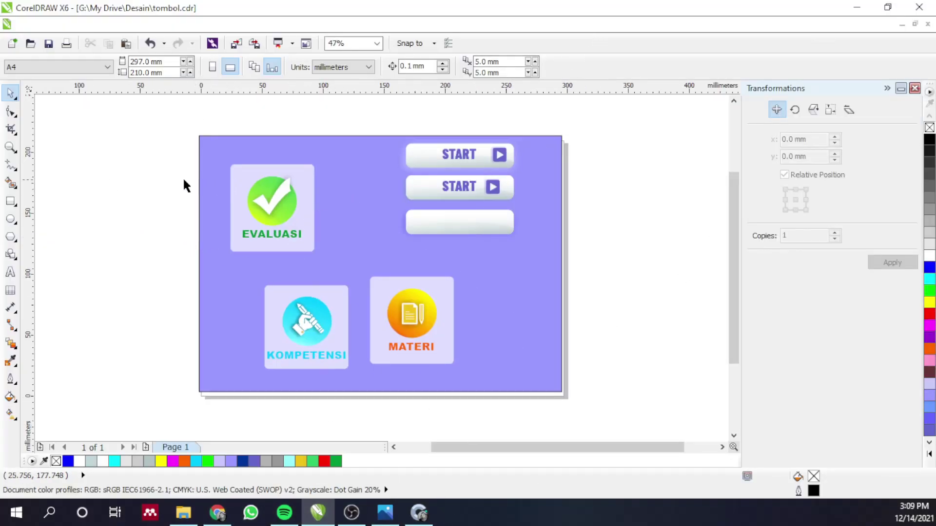
click(429, 514)
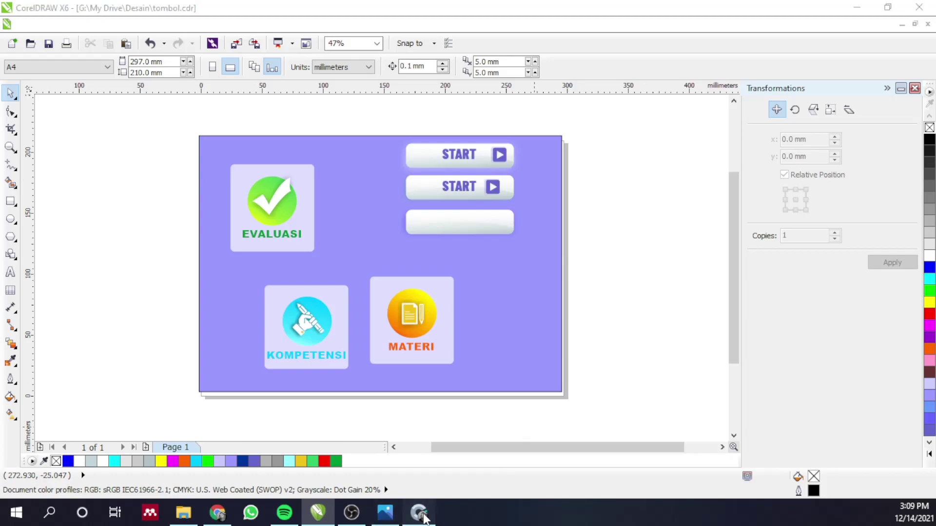
click(454, 199)
drag(466, 199, 446, 200)
click(458, 140)
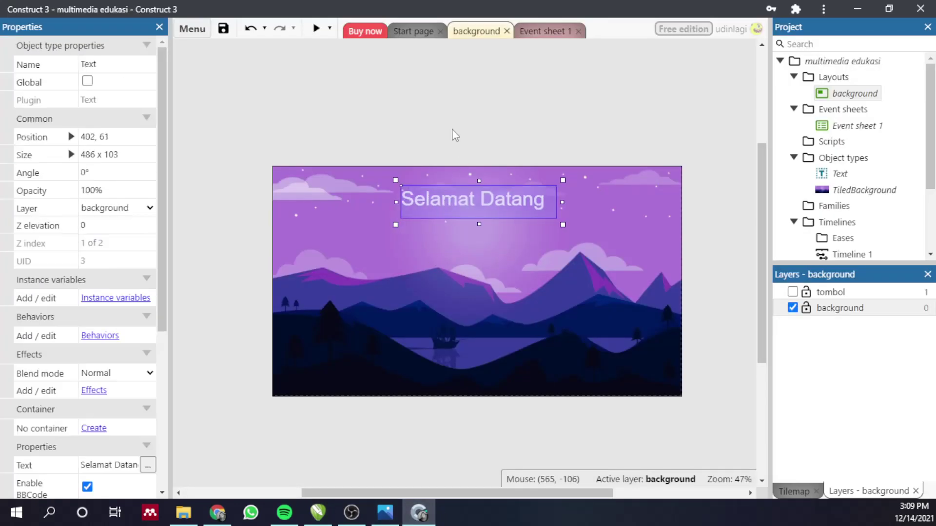
click(452, 128)
Step: Add the Fade behavior to the "Selamat Datang" text and close its behaviors dialog
click(441, 208)
click(91, 341)
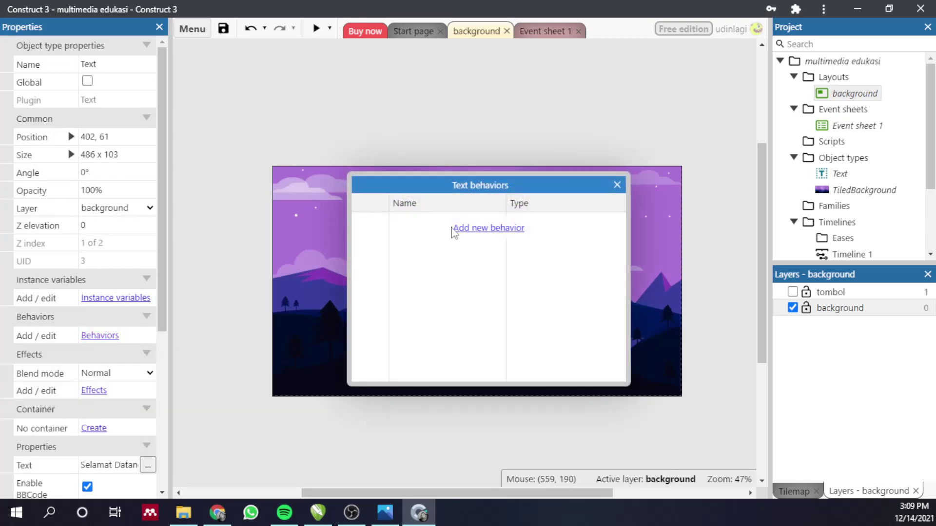
click(457, 227)
click(567, 265)
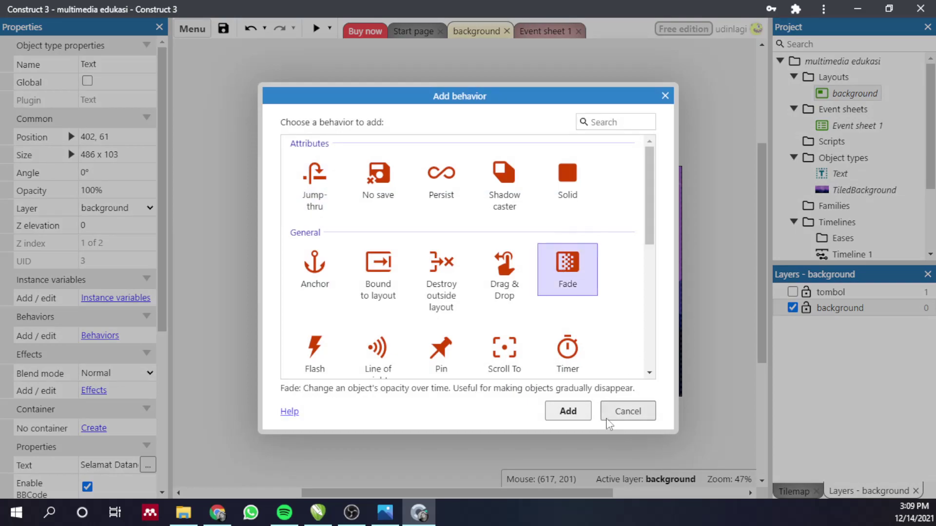
click(568, 411)
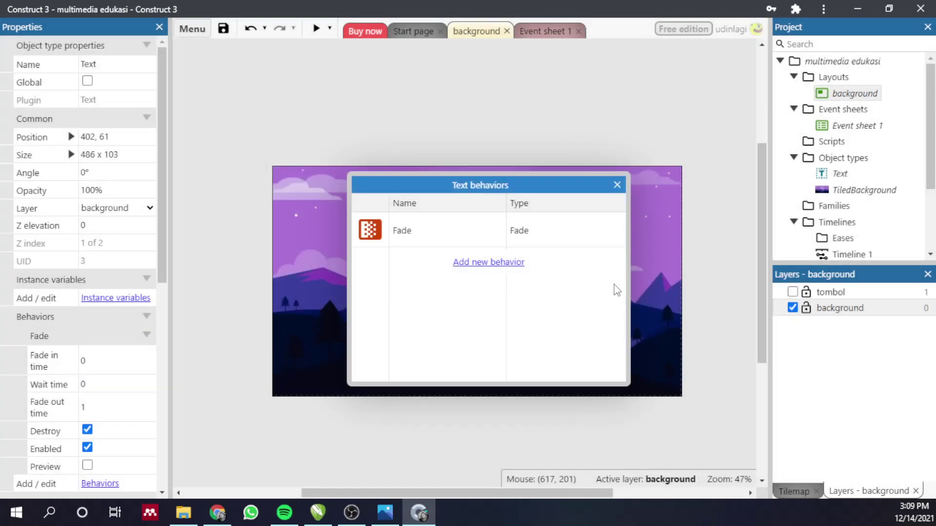
click(617, 185)
Step: Set the text's fade in time to 3 seconds, then preview the layout and close the preview
click(92, 367)
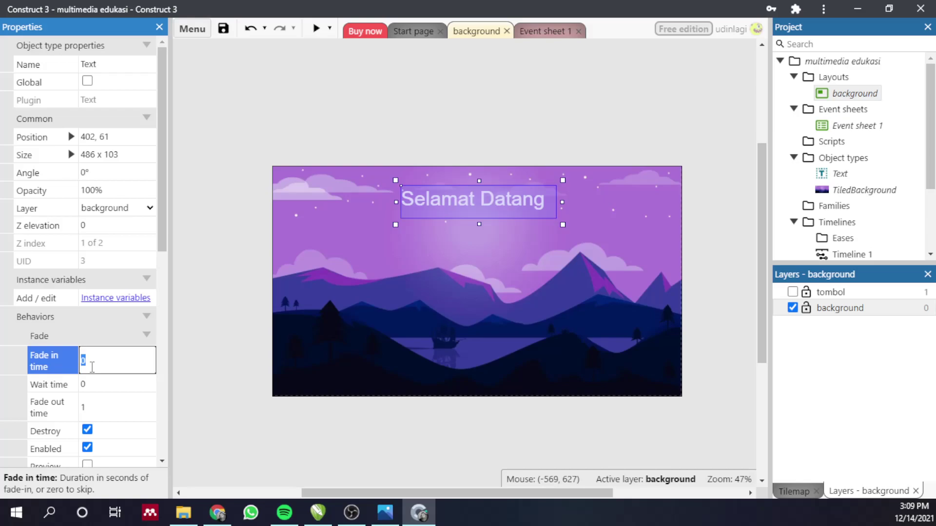
text(3)
click(205, 363)
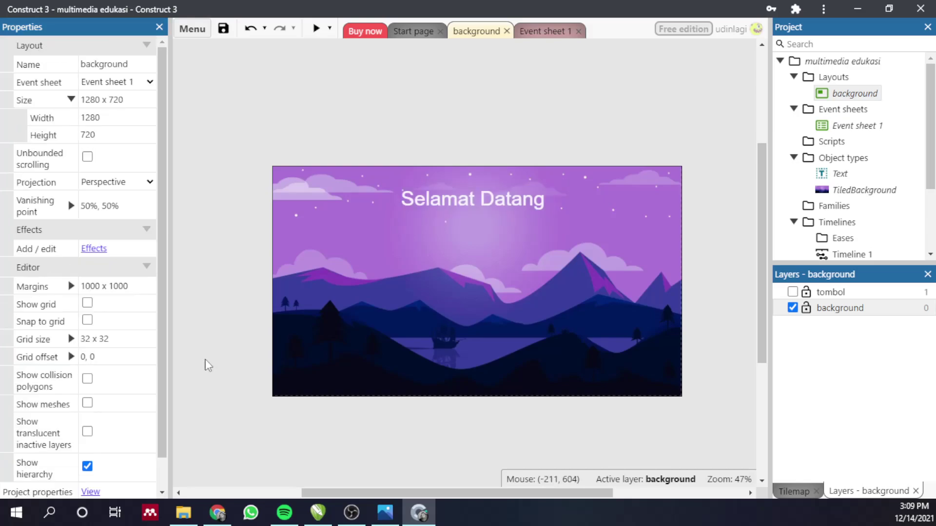
click(316, 28)
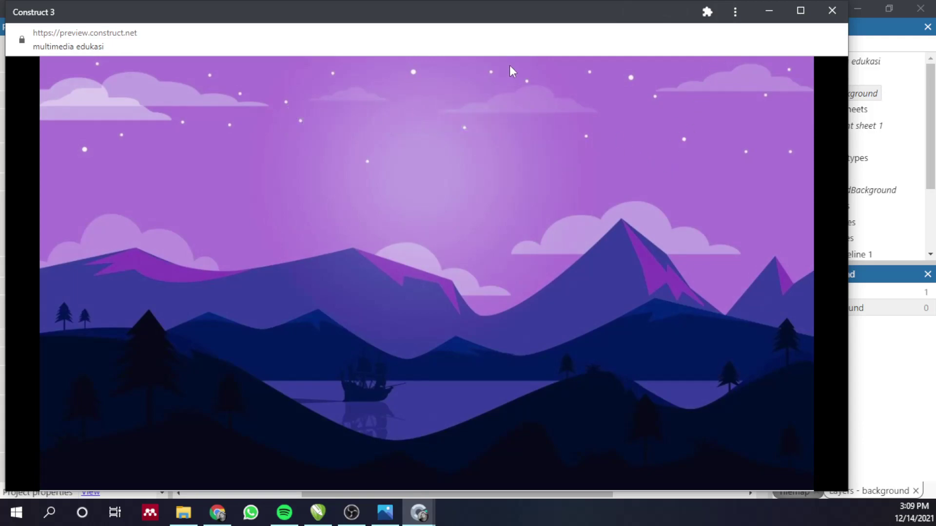
click(832, 10)
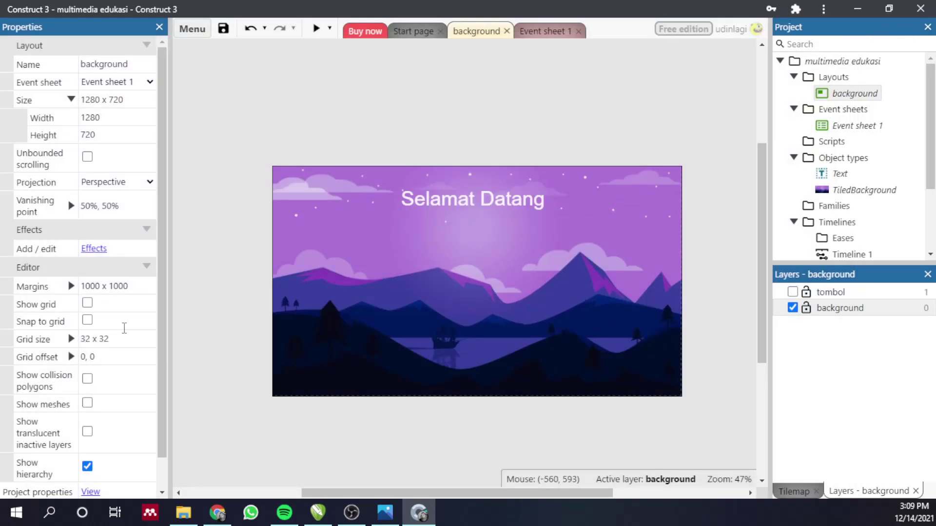
Step: Set the text's fade out time to 0 and turn off Destroy in its Fade behavior
click(421, 211)
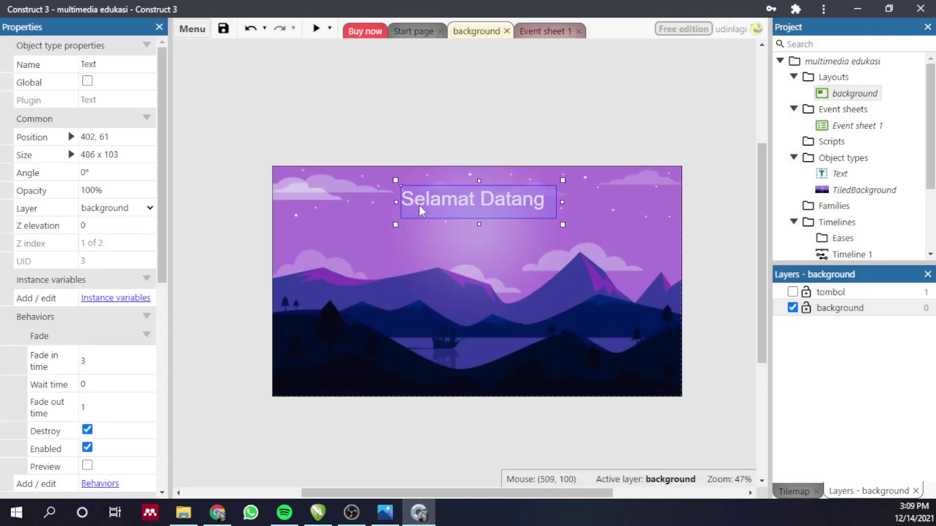
click(98, 412)
text(0)
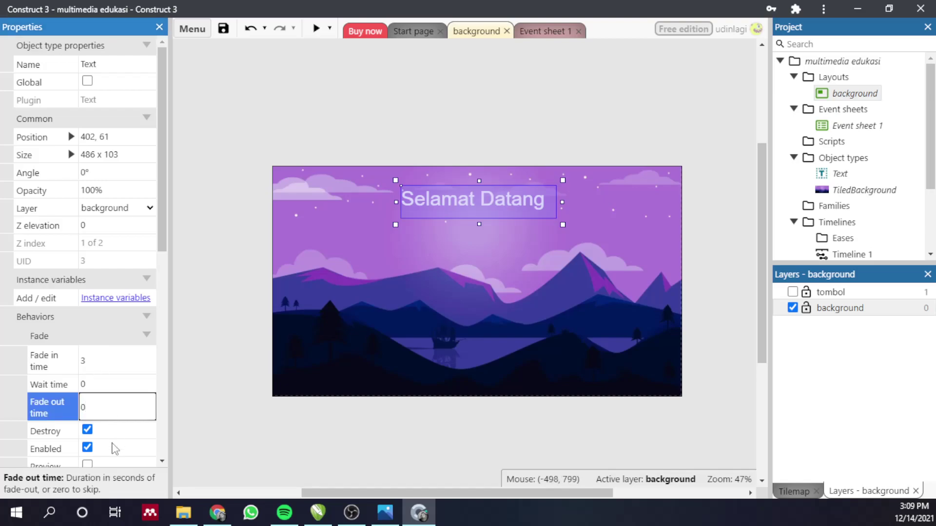
click(93, 436)
click(213, 393)
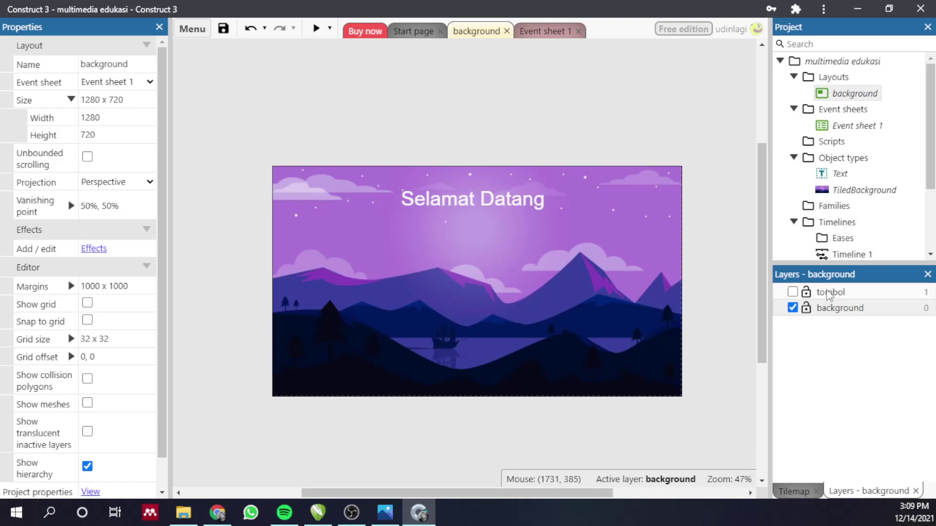
Step: Show the tombol layer and make it the active layer
click(793, 292)
click(824, 293)
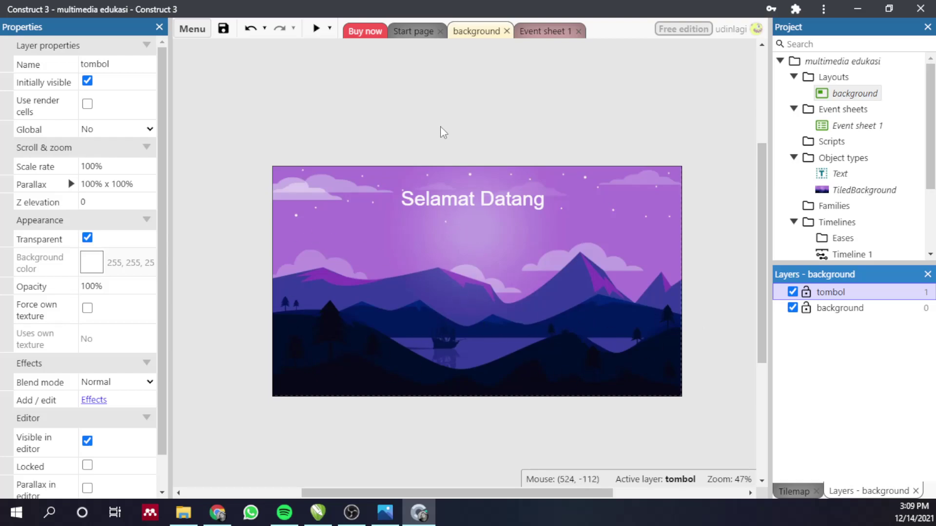
click(647, 129)
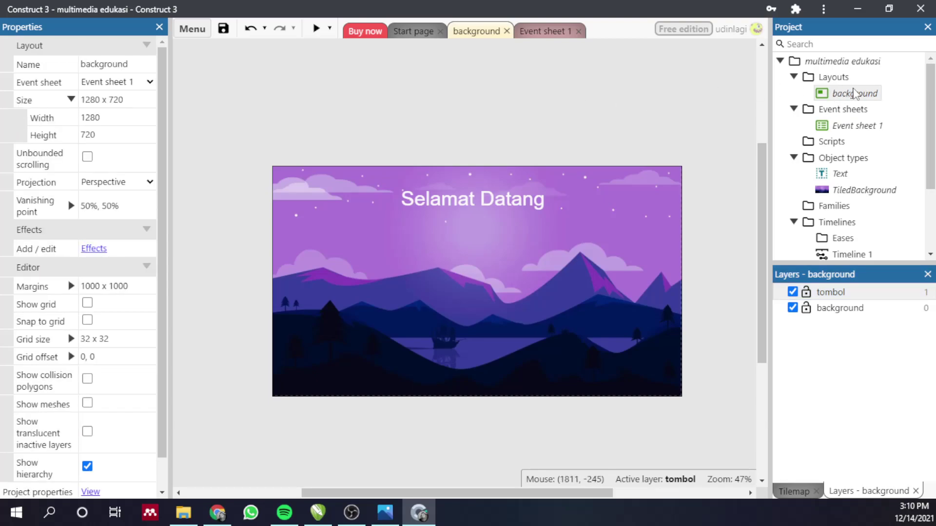
Step: Add a new layout with its own event sheet and name the layout "main menu"
right_click(835, 79)
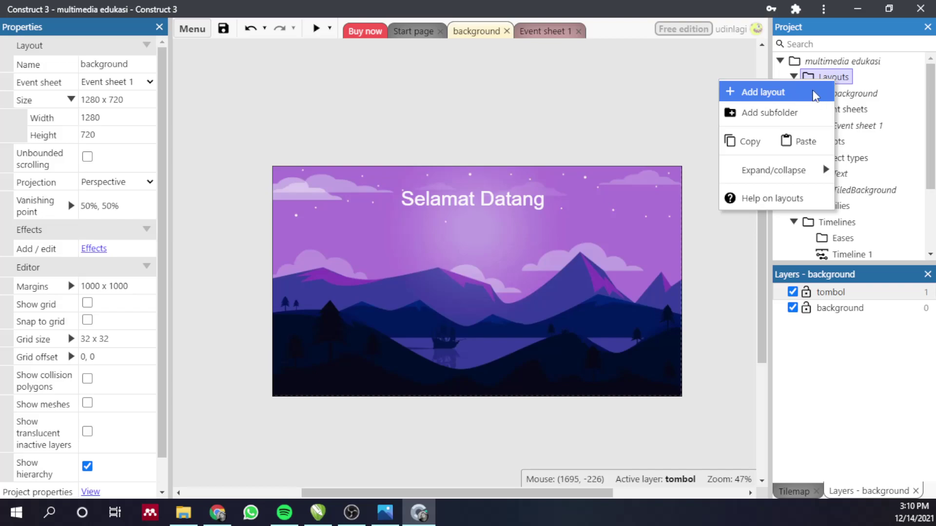
click(816, 93)
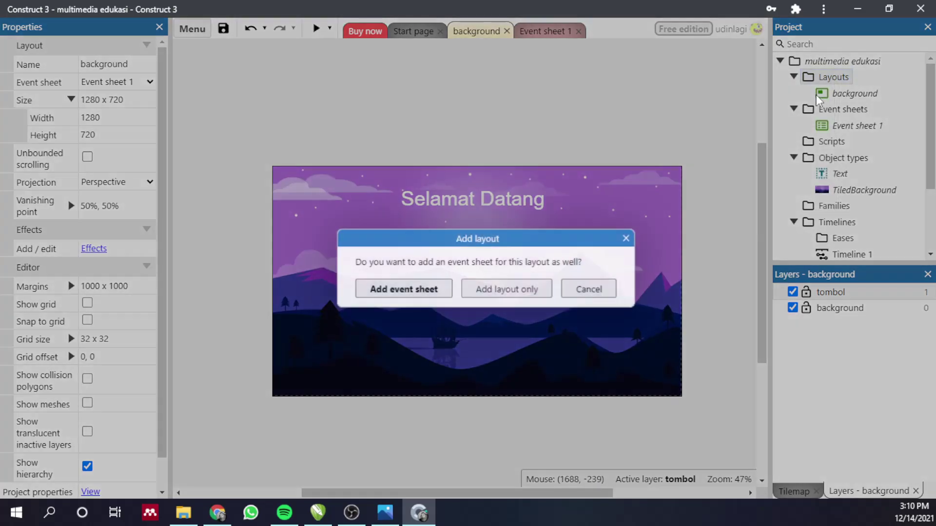
click(390, 290)
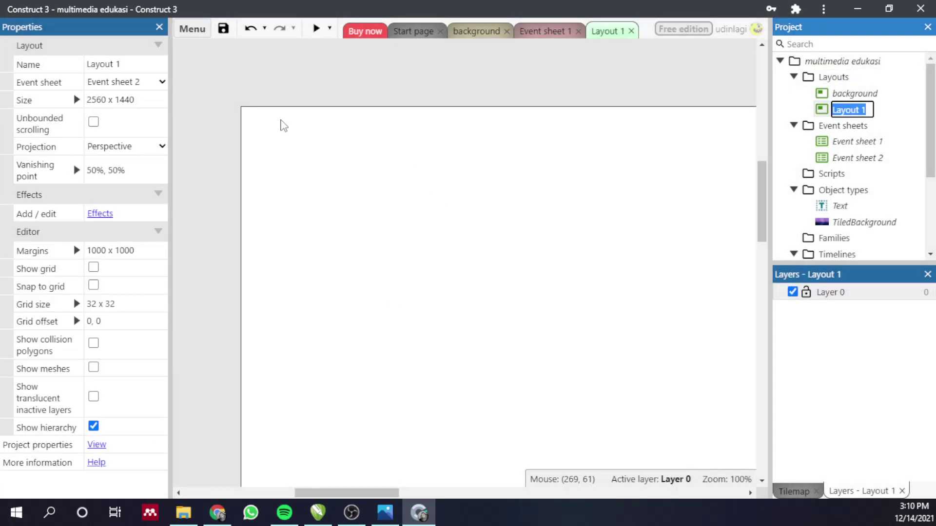
click(137, 64)
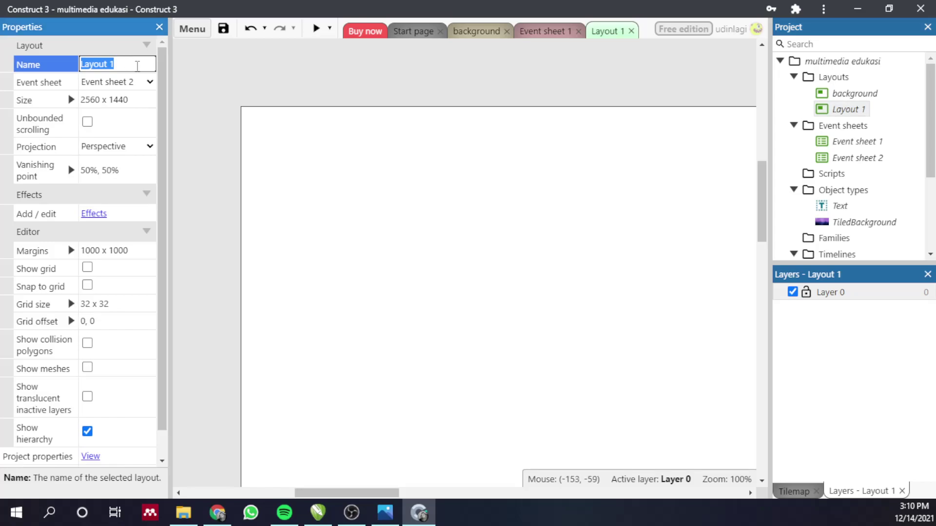
text(main menu)
key(Return)
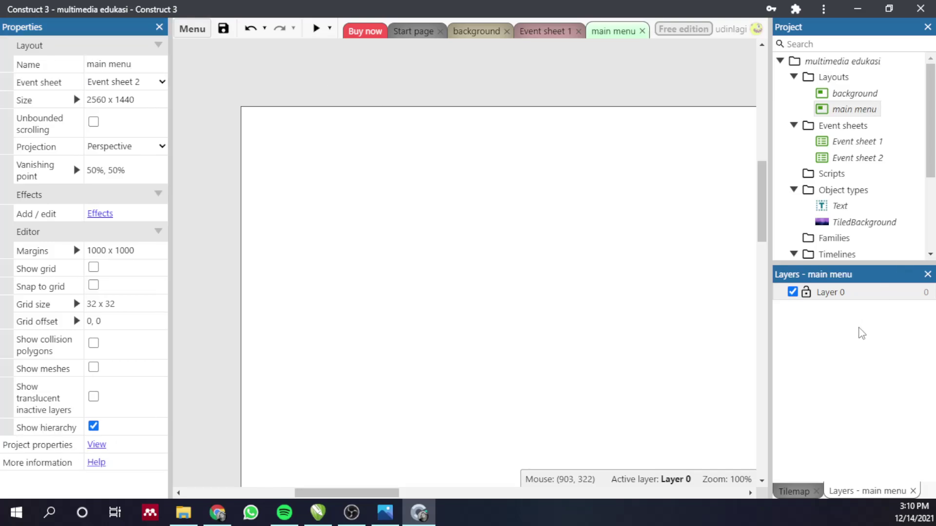
Step: Rename Layer 0 of the main menu layout as "background"
click(845, 295)
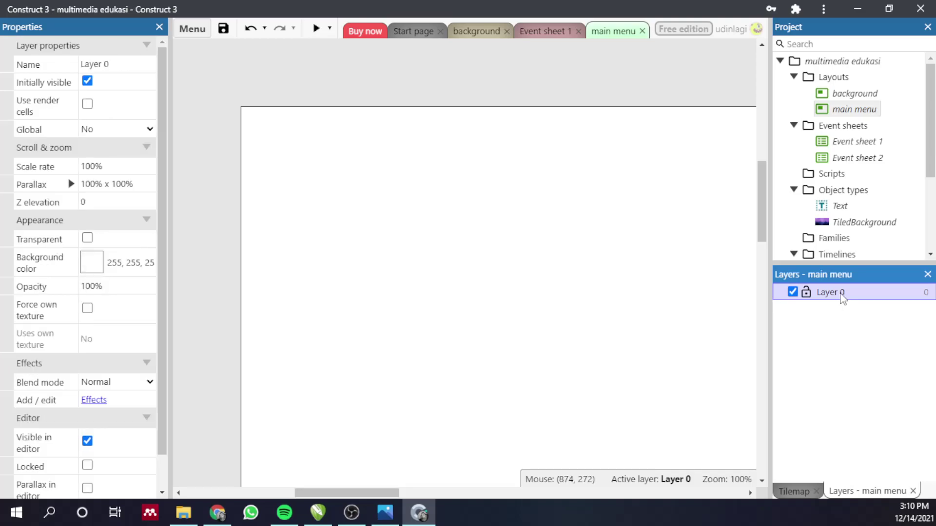
right_click(843, 298)
click(797, 369)
text(background)
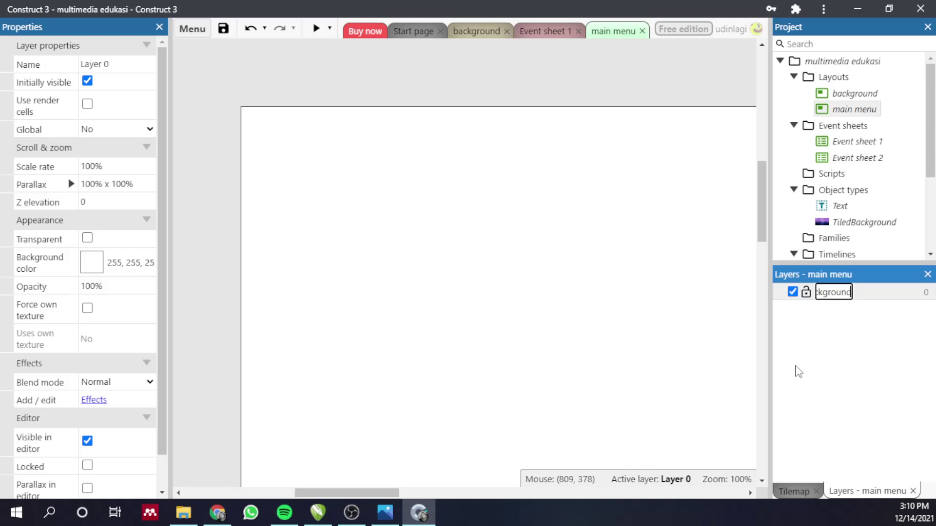
key(Return)
Step: Add a layer above the background layer of the main menu layout and name it "tombol"
right_click(803, 333)
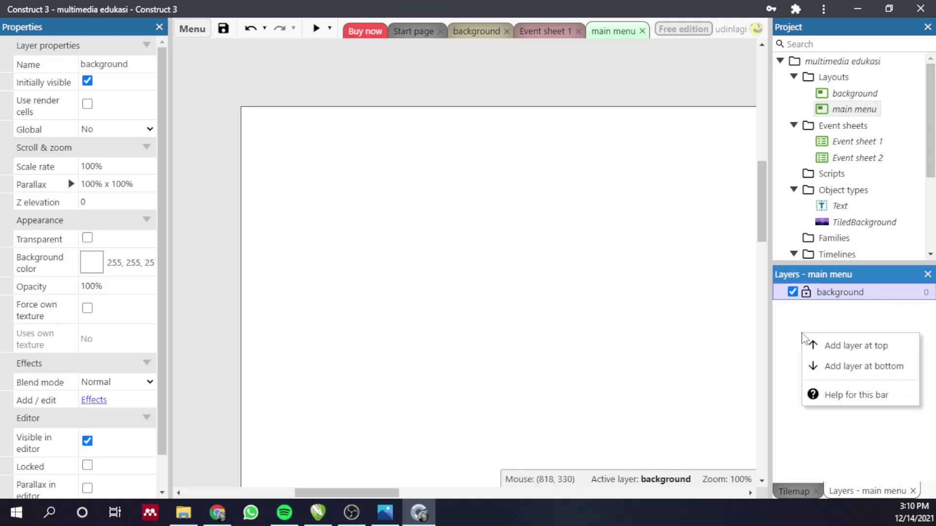
click(825, 345)
text(tombo)
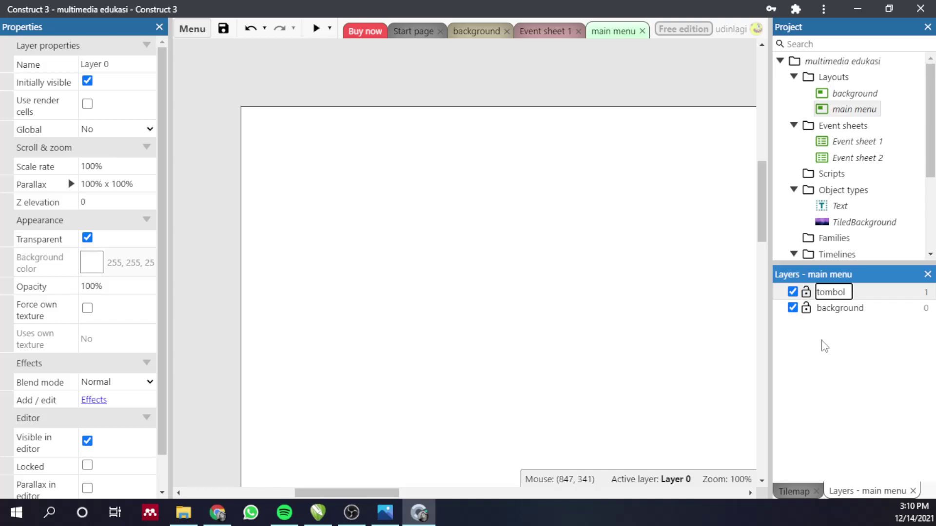
text(l)
key(Return)
Step: Place the TiledBackground object on the background layer of the main menu layout and set its position to 0, 0
click(851, 309)
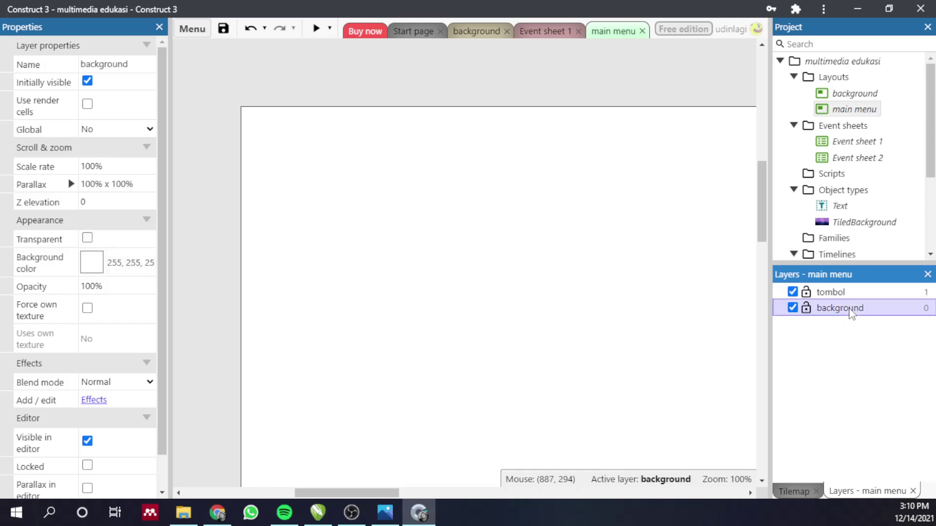
drag(853, 224, 504, 267)
drag(537, 371, 346, 211)
click(133, 141)
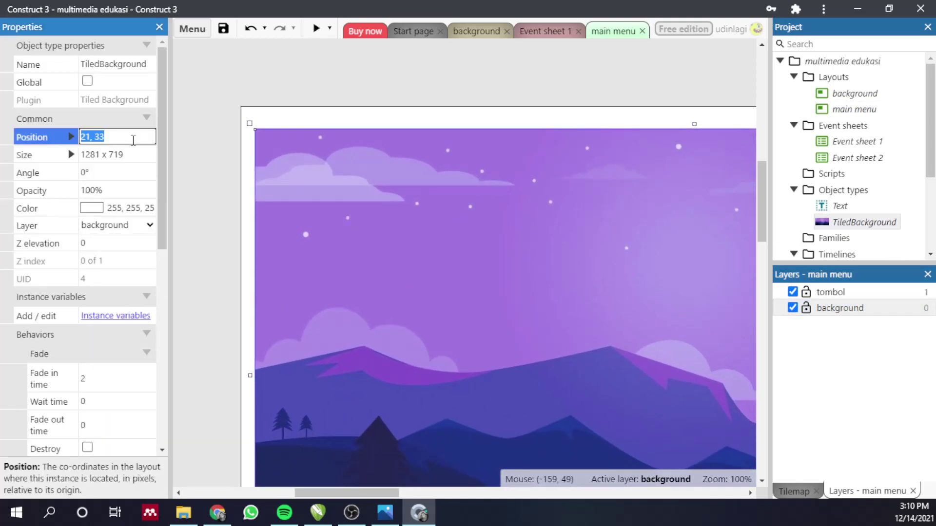
text(0,0)
key(Tab)
click(314, 77)
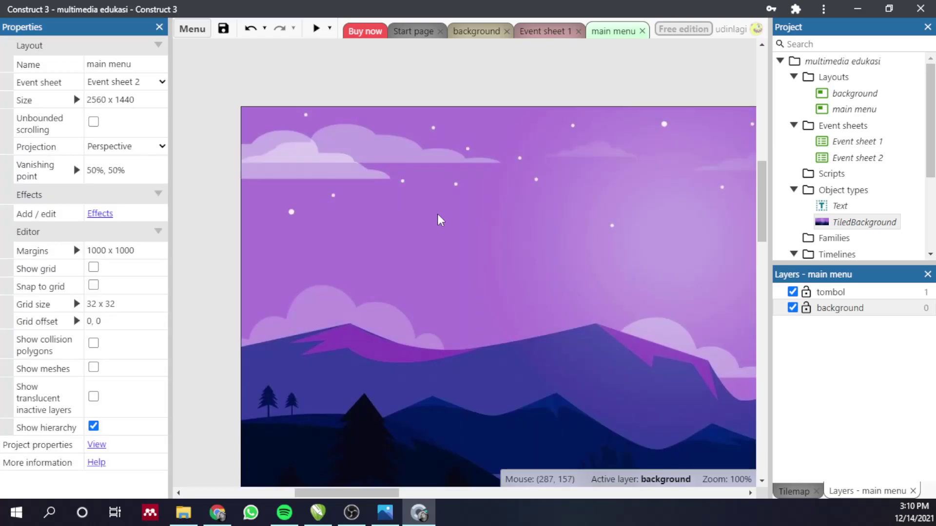
Step: Copy the background layout's size and apply it to the main menu layout, making it 1280 x 720
ctrl+scroll(432, 247, down, 2)
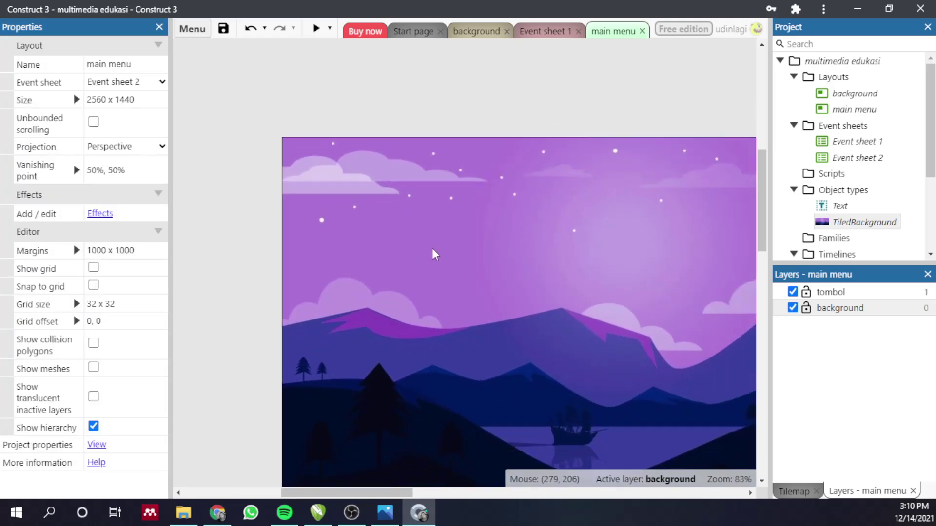
drag(413, 491, 437, 332)
ctrl+scroll(419, 338, down, 3)
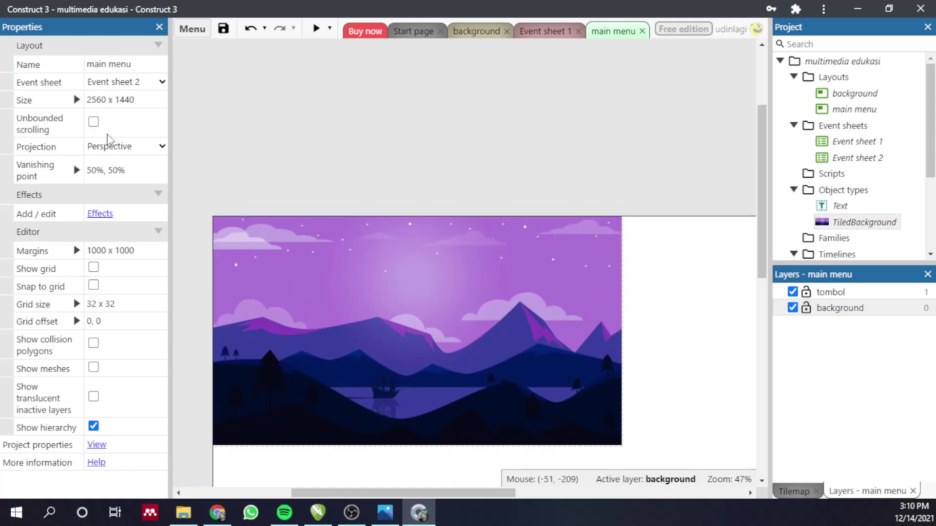
click(856, 94)
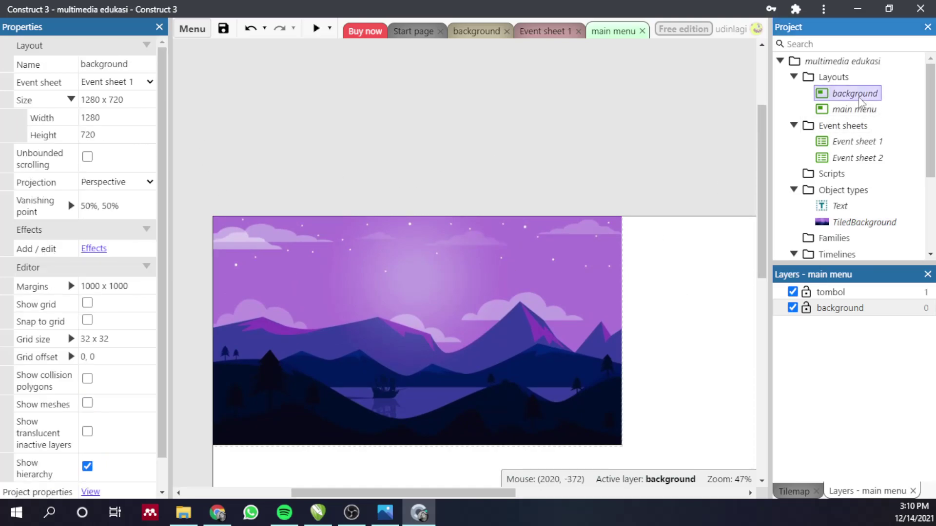
click(122, 101)
key(ctrl+c)
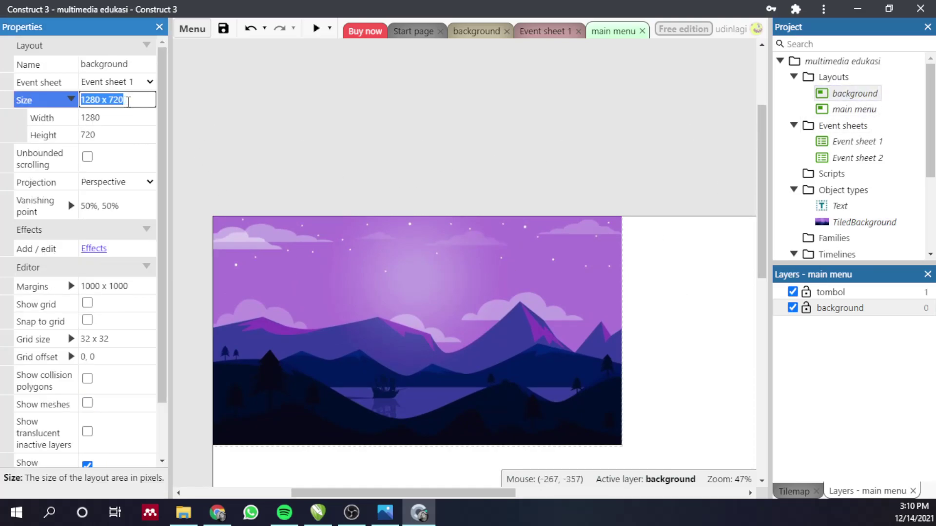
click(854, 109)
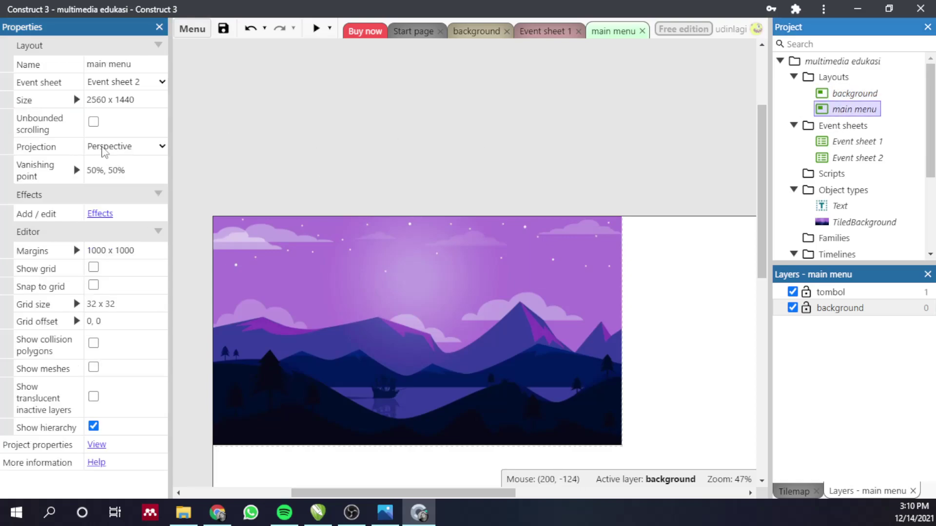
click(156, 99)
key(ctrl+v)
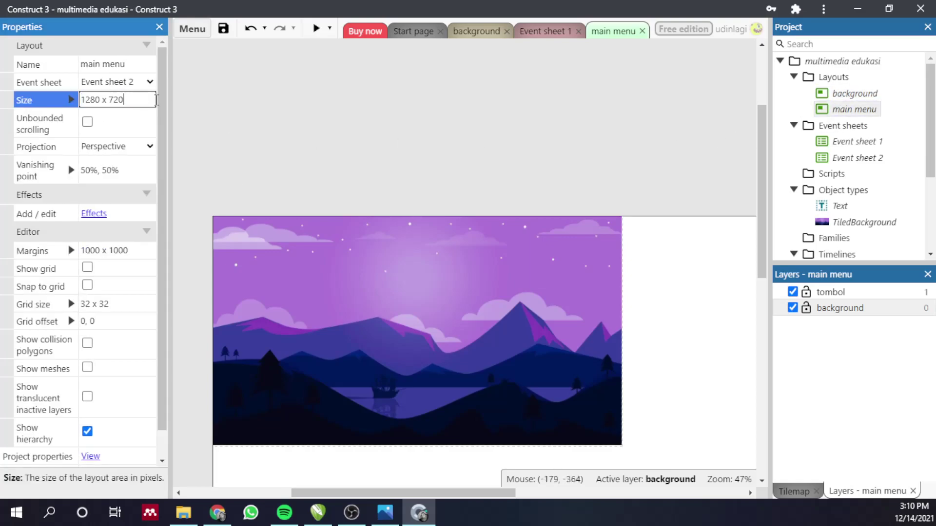
key(Tab)
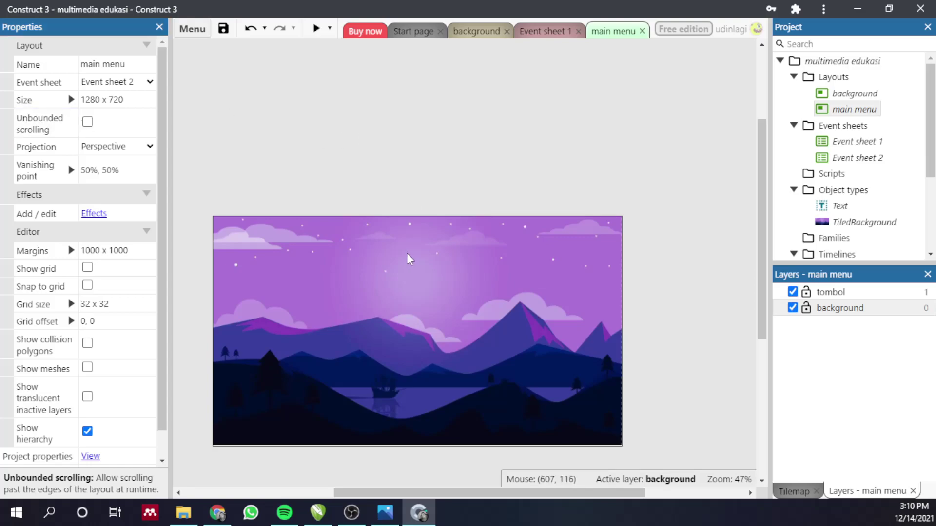
scroll(715, 263, down, 1)
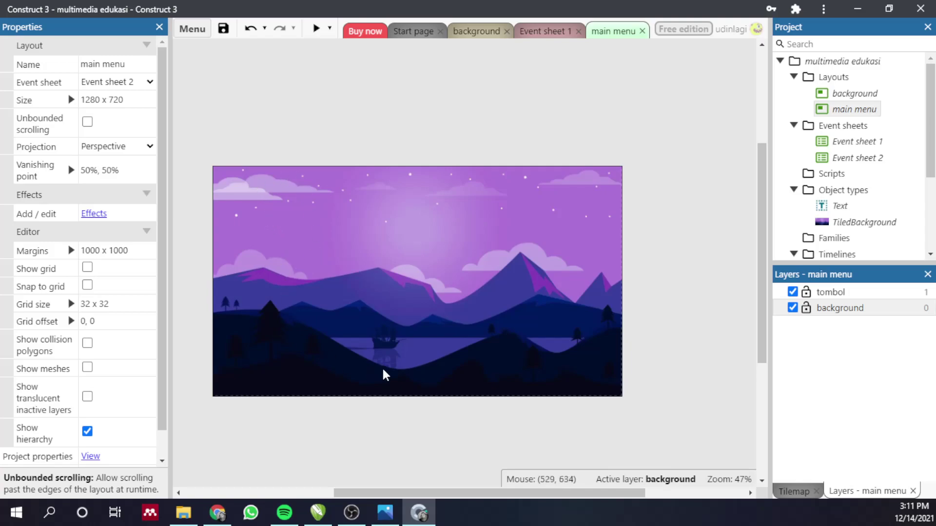
Step: Switch to CorelDRAW and select all objects of the uppermost START button in tombol.cdr
click(324, 515)
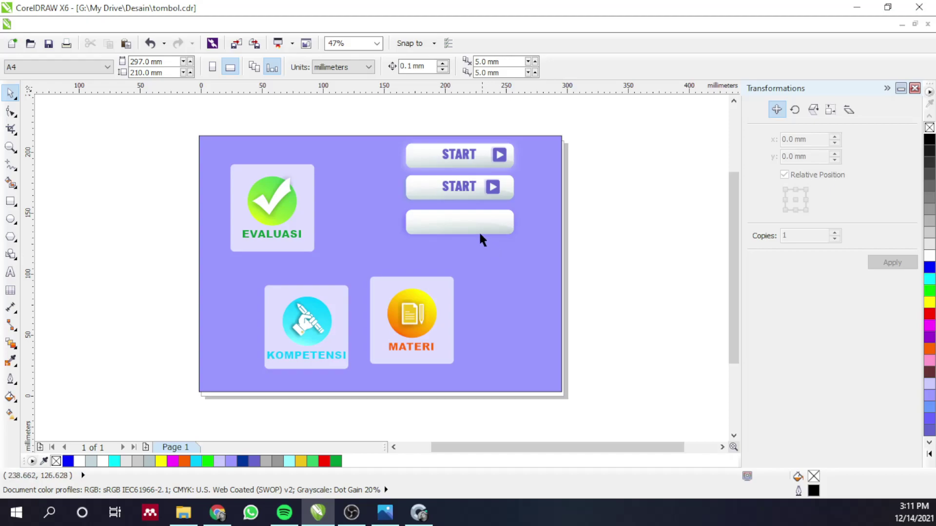
click(608, 259)
drag(385, 120, 536, 188)
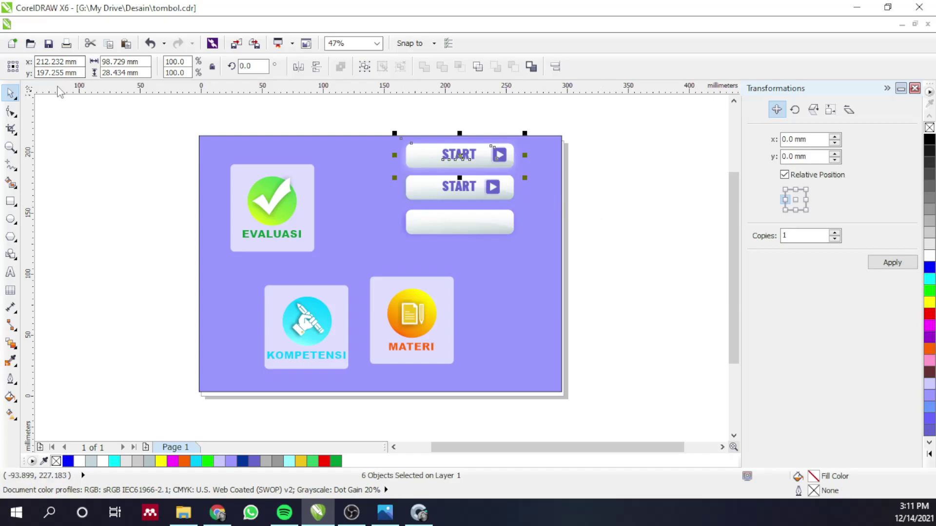
Step: Export only the selected START button as start.png in the asset game folder, in 24-bit RGB with transparency
click(29, 24)
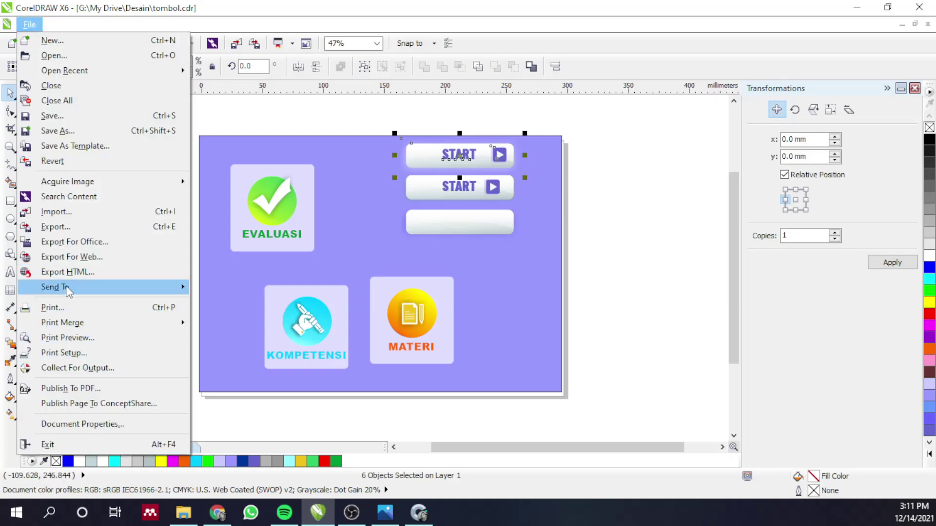
key(Escape)
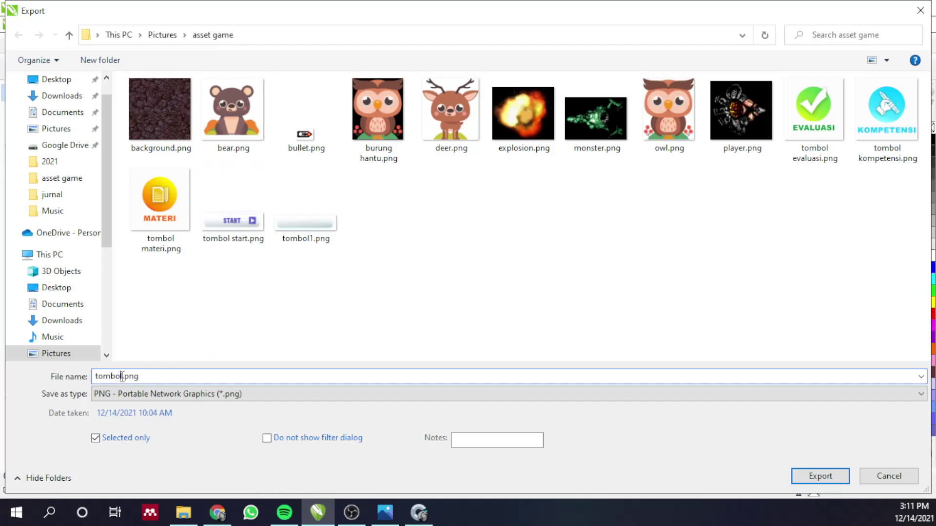
key(BackSpace)
key(BackSpace)
key(BackSpace)
key(BackSpace)
key(BackSpace)
text(start)
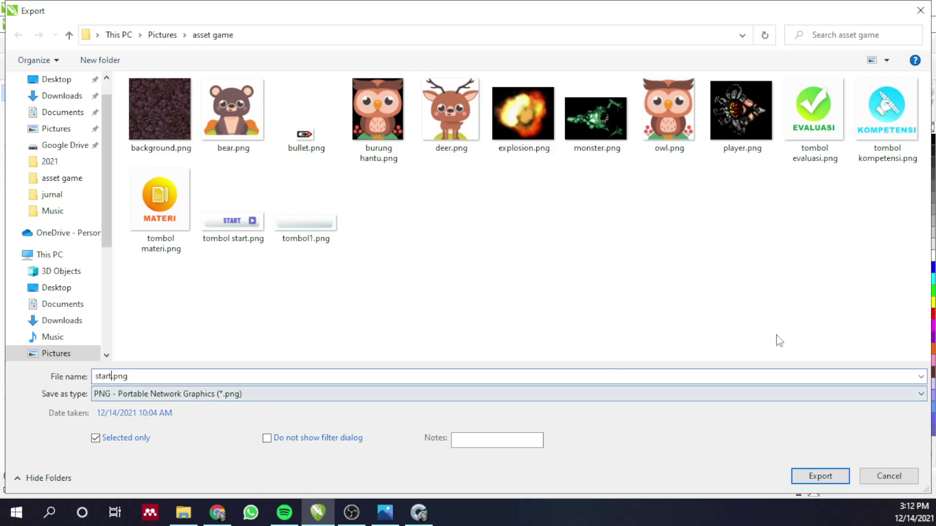
click(823, 477)
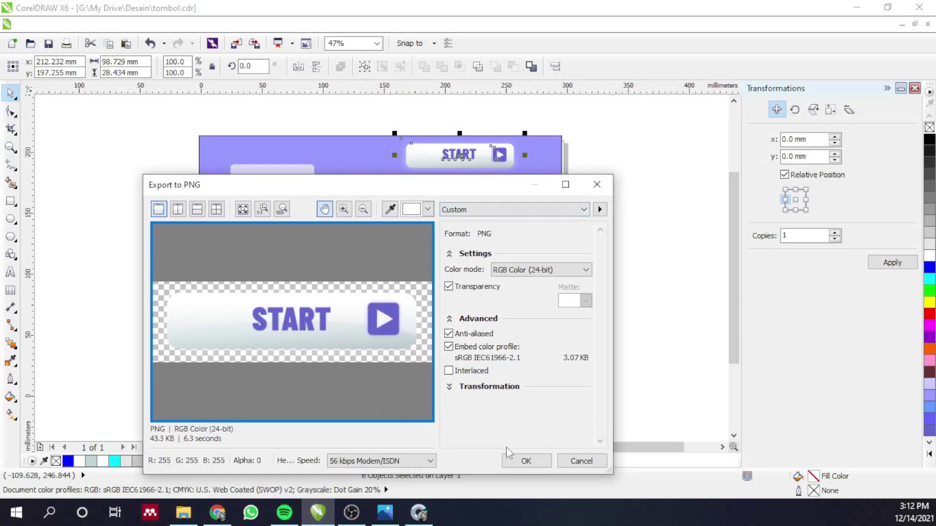
click(522, 461)
click(627, 255)
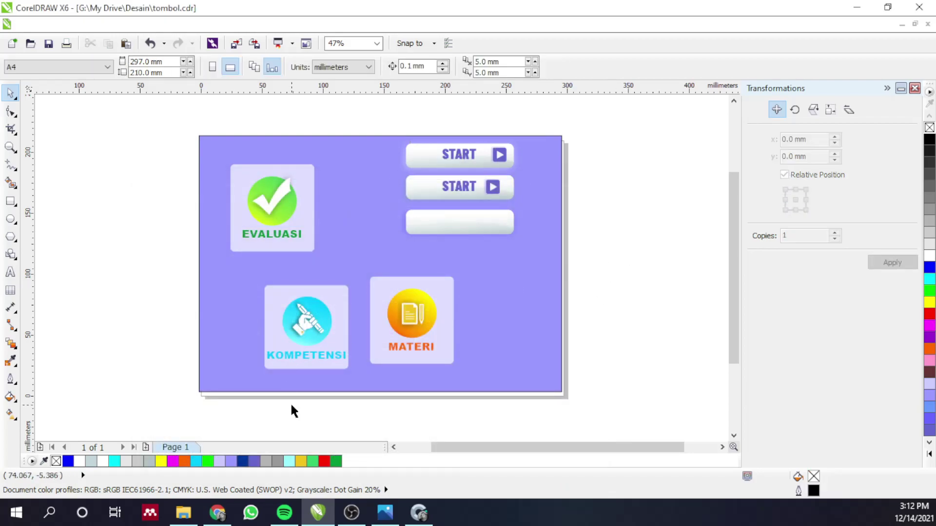
Step: Return to Construct 3, then open the asset game folder in File Explorer and find the button images
click(418, 513)
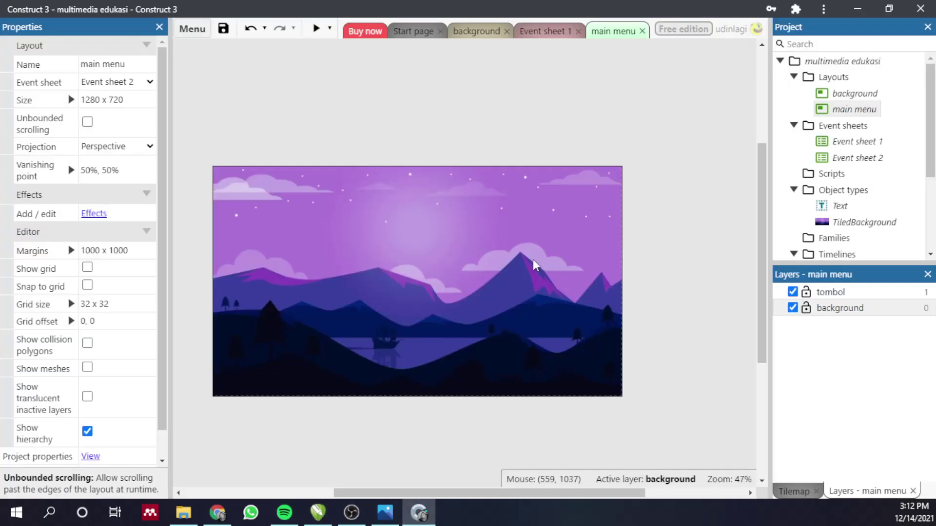
mouse_move(931, 159)
mouse_down()
mouse_move(931, 194)
mouse_move(932, 170)
mouse_up()
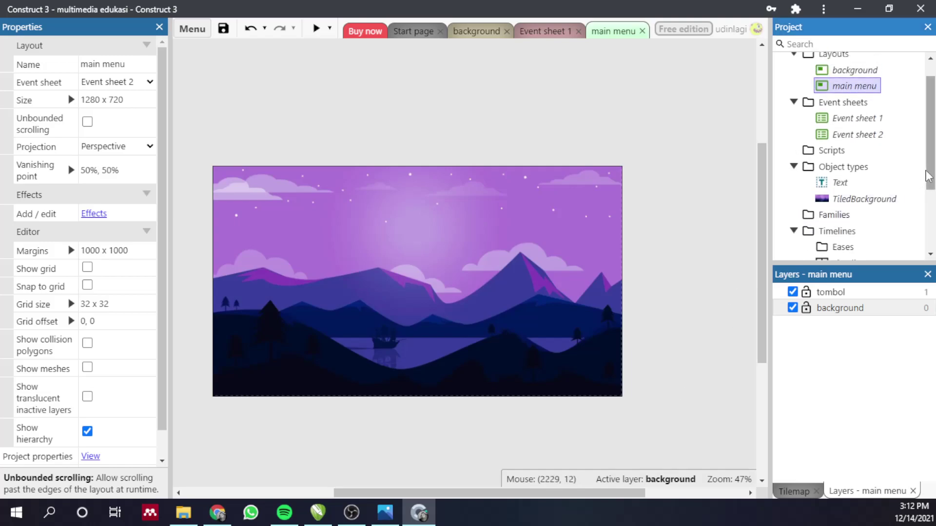
scroll(929, 176, up, 1)
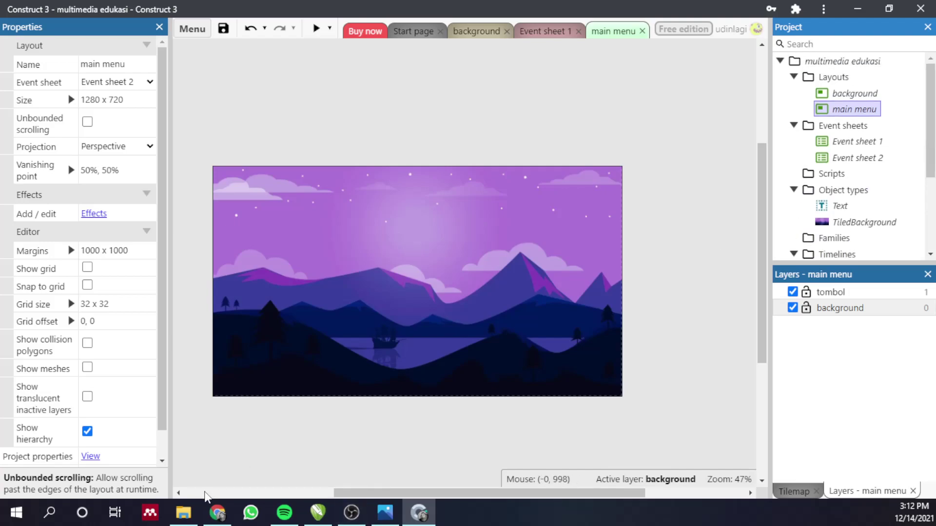
click(188, 515)
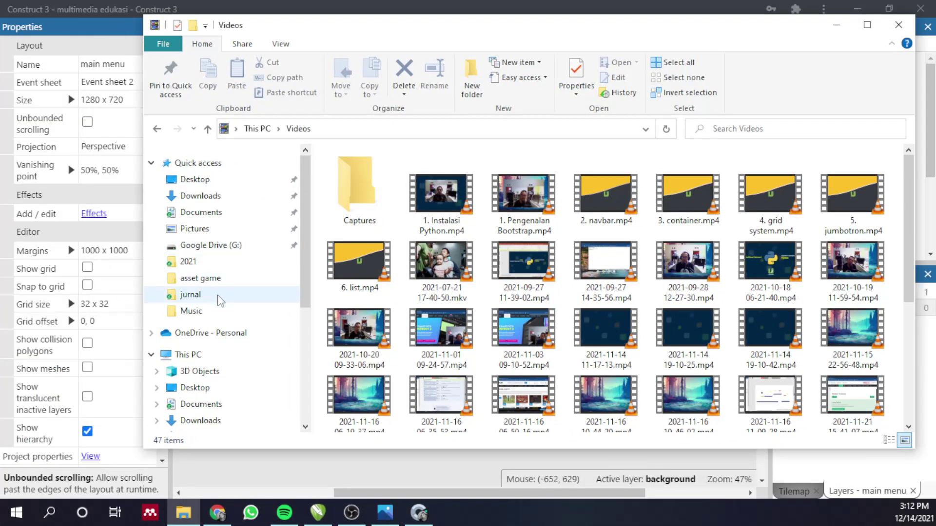
click(201, 280)
scroll(468, 322, down, 3)
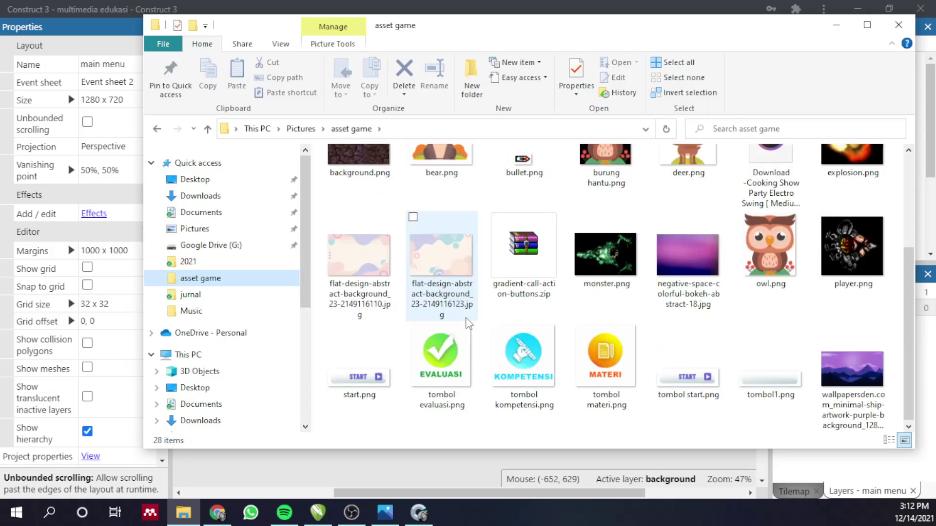
Step: Select tombol evaluasi.png, tombol kompetensi.png, tombol materi.png and tombol start.png and import them together into the main menu layout
click(509, 437)
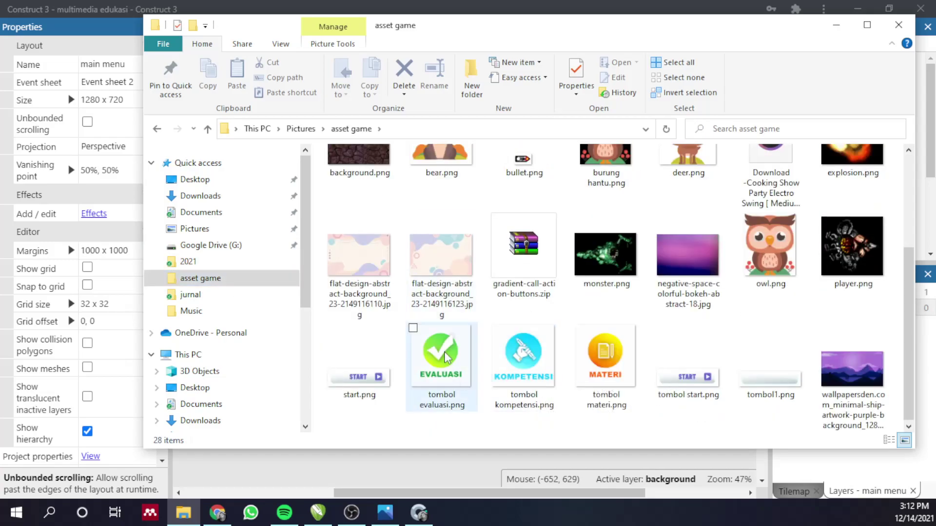
click(414, 329)
click(495, 328)
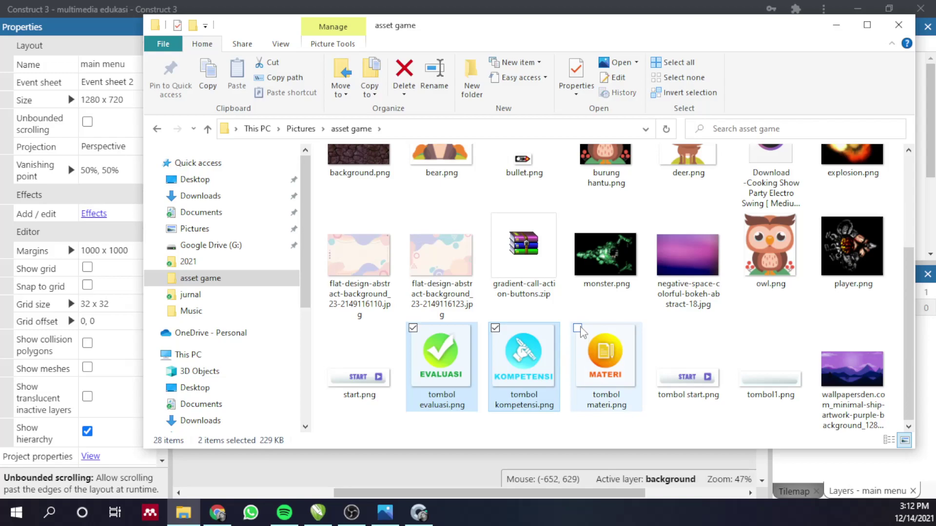
click(577, 328)
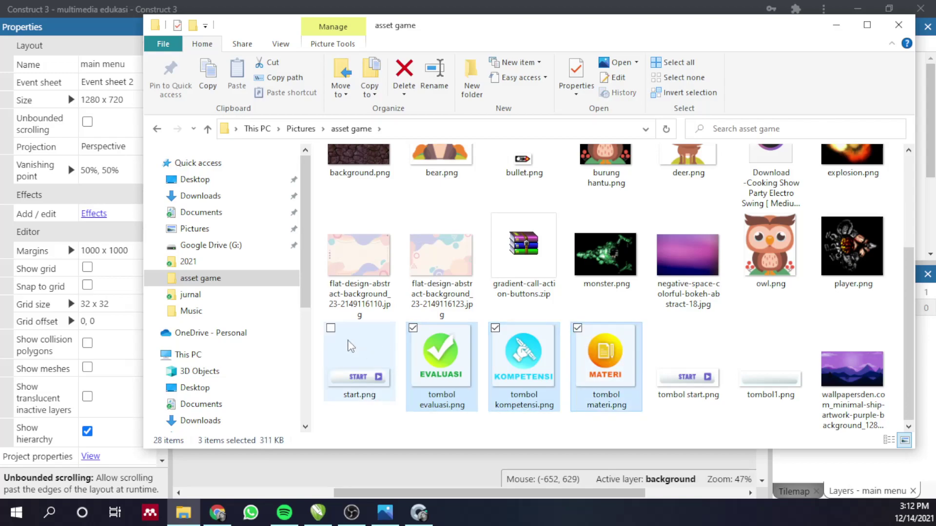
click(660, 328)
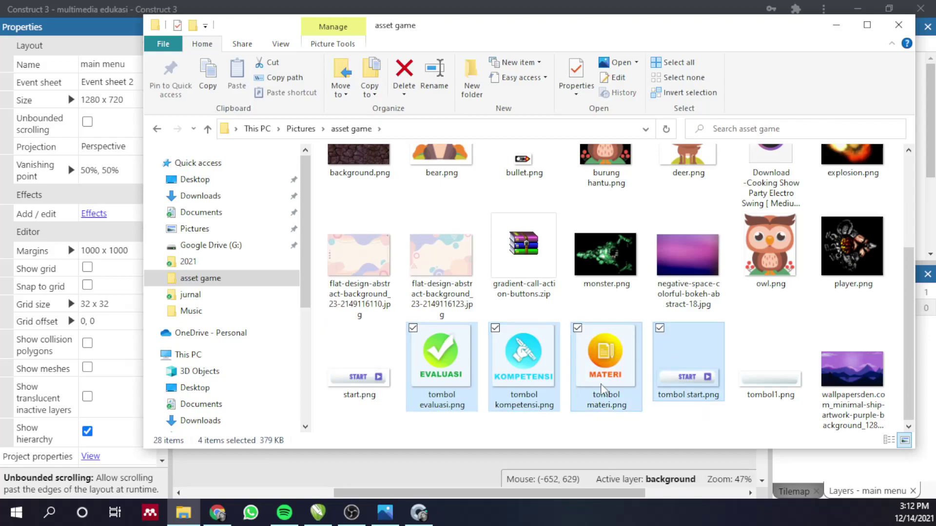
scroll(584, 400, up, 1)
scroll(609, 390, down, 1)
drag(548, 30, 379, 57)
drag(348, 383, 672, 344)
Step: Move the tombolEvaluasi sprite onto the right part of the main menu layout, at about 971, 402
drag(930, 132, 932, 171)
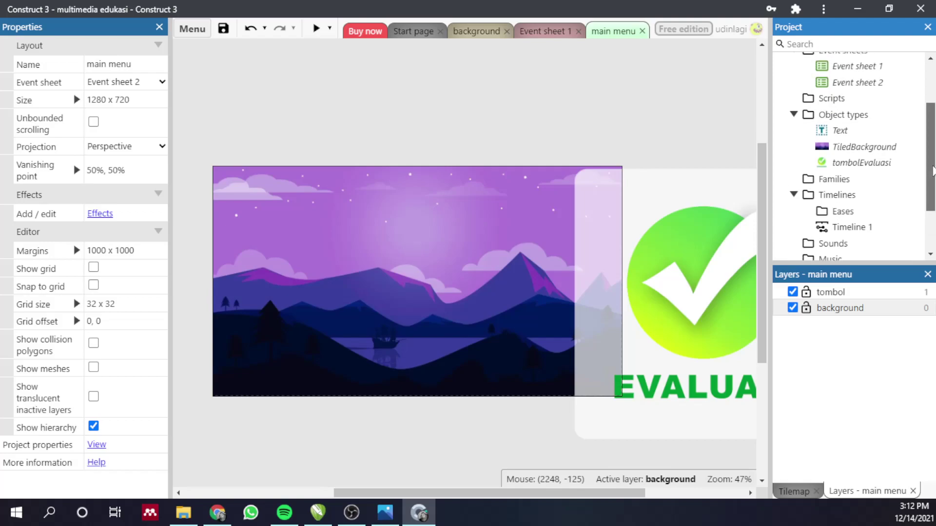
click(863, 162)
click(666, 156)
click(686, 272)
drag(686, 272, 510, 260)
click(646, 130)
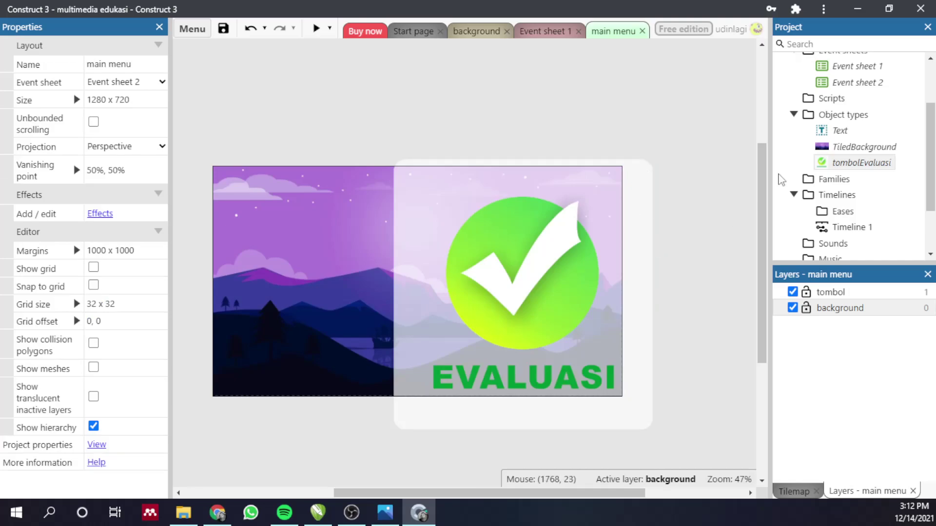
click(586, 245)
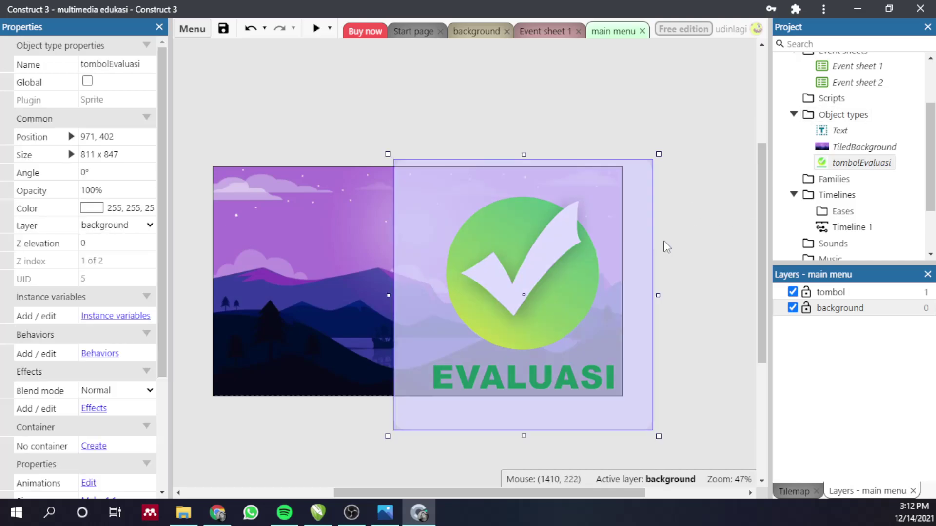
click(685, 251)
Step: Open the tombolEvaluasi sprite in the Animations Editor and examine the imported button images in its Default animation frames
click(560, 229)
double_click(579, 225)
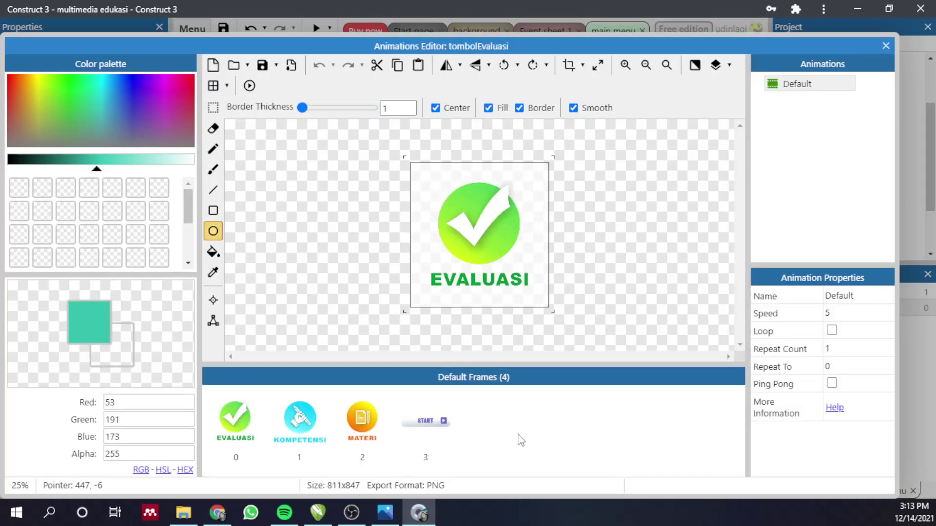
click(426, 422)
click(300, 424)
click(242, 439)
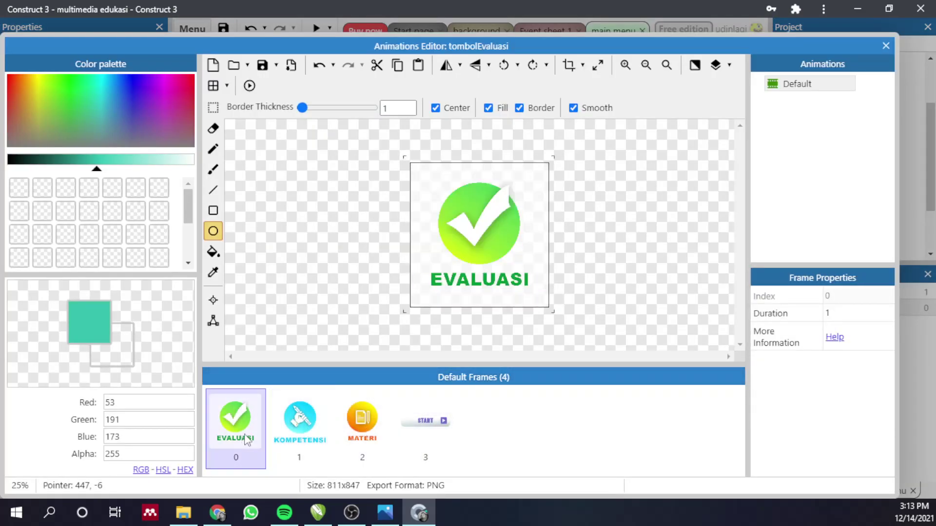
click(507, 447)
click(426, 429)
click(363, 429)
click(300, 429)
click(227, 435)
click(498, 454)
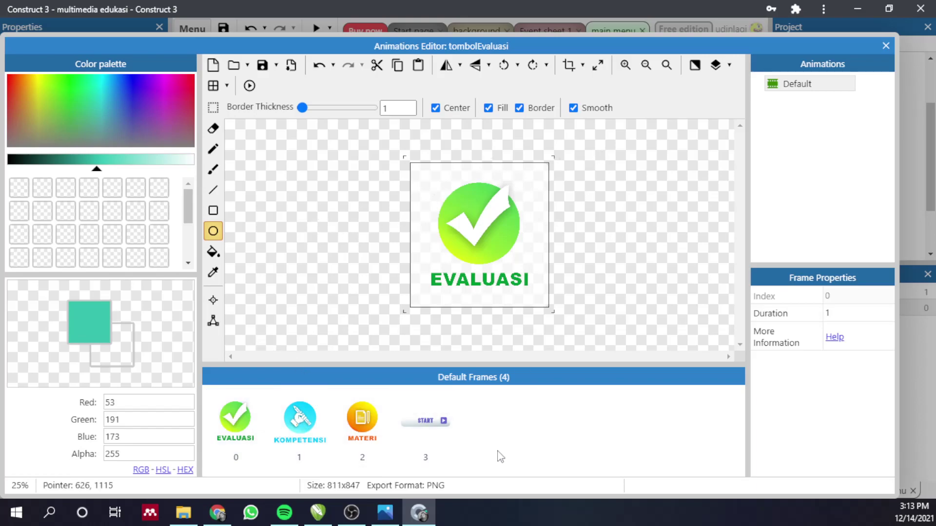
Step: Delete the Kompetensi, Materi and Start frames from tombolEvaluasi's Default animation and close the Animations Editor
click(432, 437)
key(Delete)
key(Delete)
key(Delete)
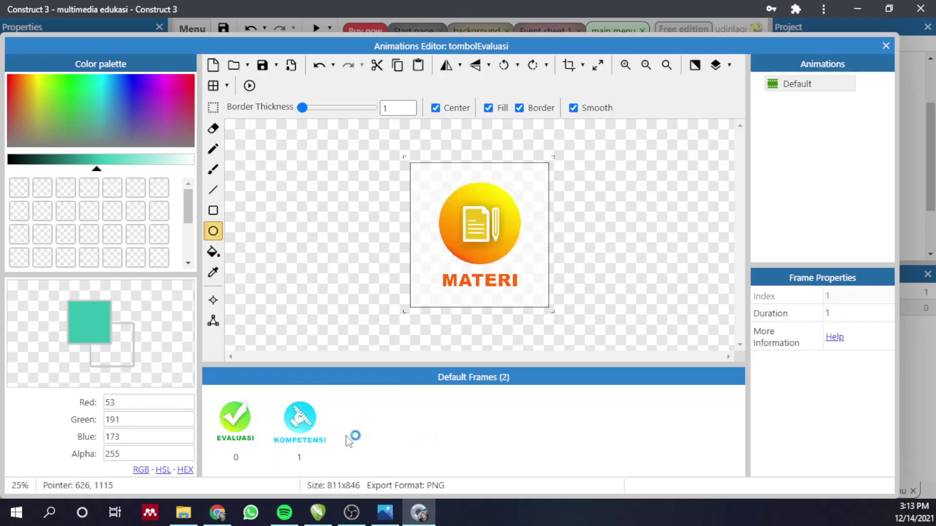
click(886, 46)
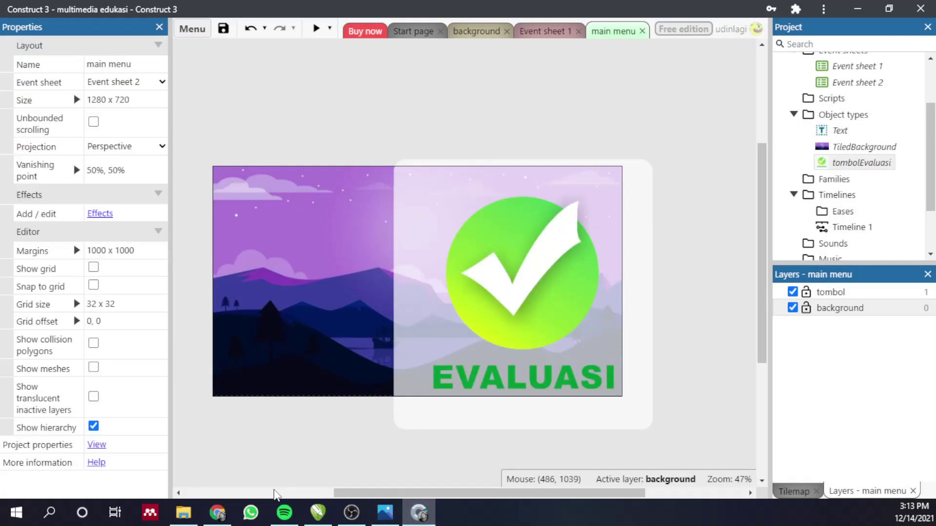
Step: Import tombol materi.png and tombol kompetensi.png from the asset game folder one at a time as separate sprites
click(183, 512)
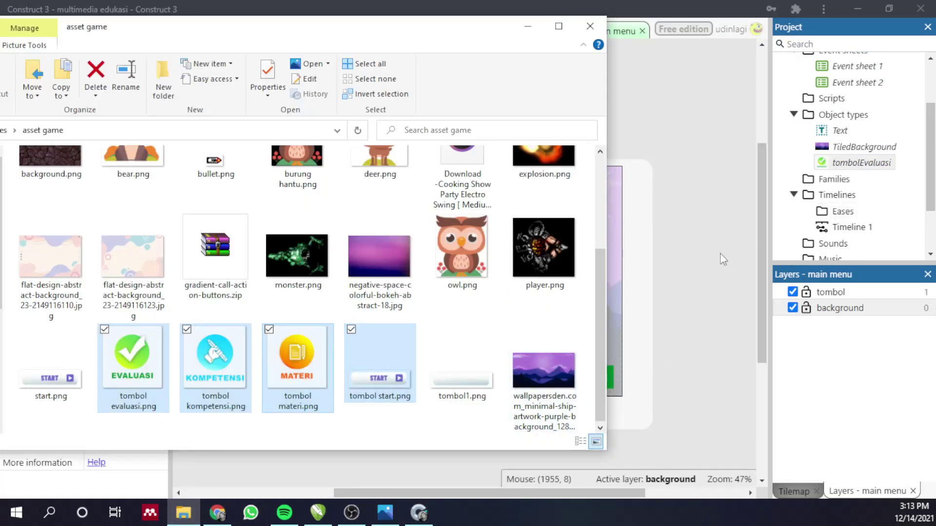
click(298, 361)
drag(298, 360, 711, 266)
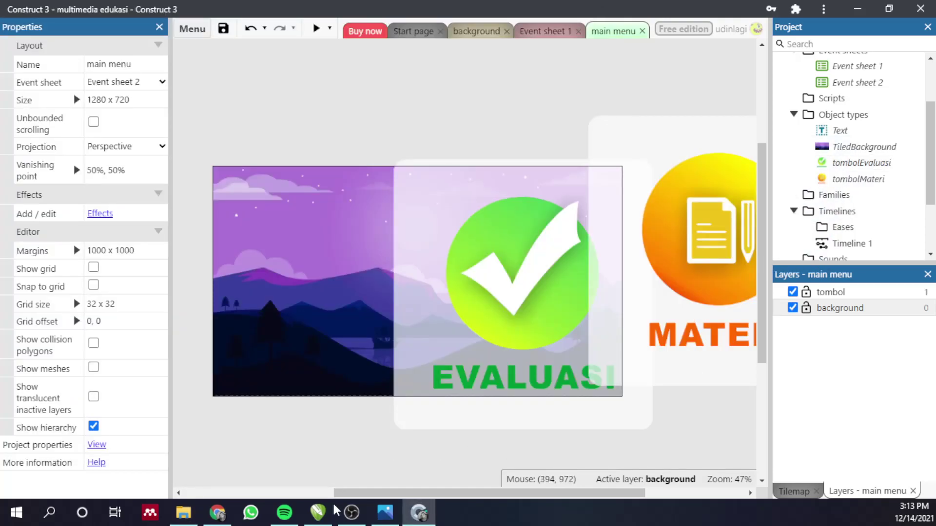
click(183, 513)
drag(222, 363, 707, 387)
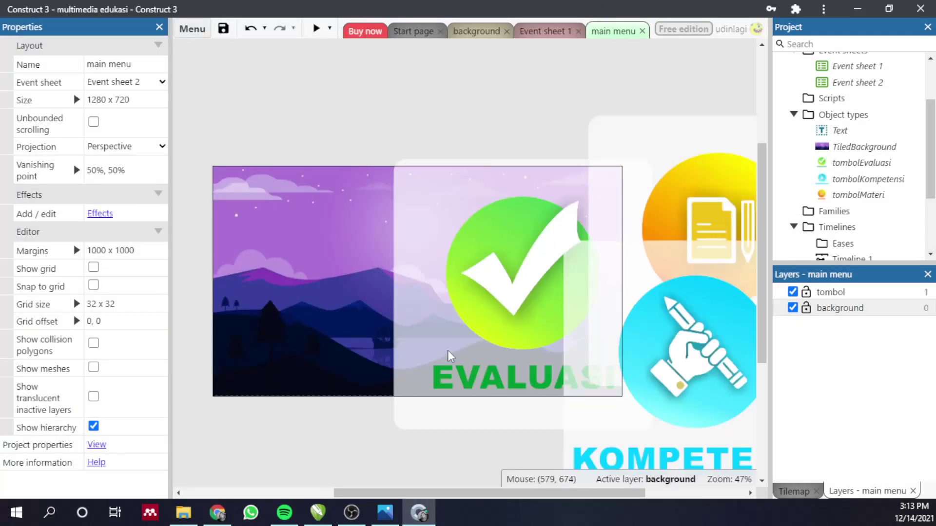
Step: Delete the tombolEvaluasi, tombolKompetensi and tombolMateri instances from the main menu layout
click(484, 259)
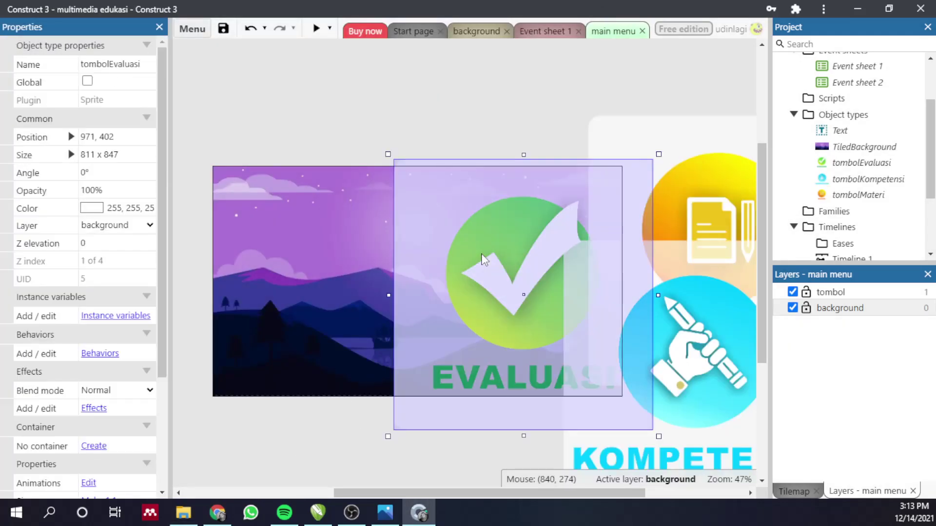
key(Delete)
click(681, 408)
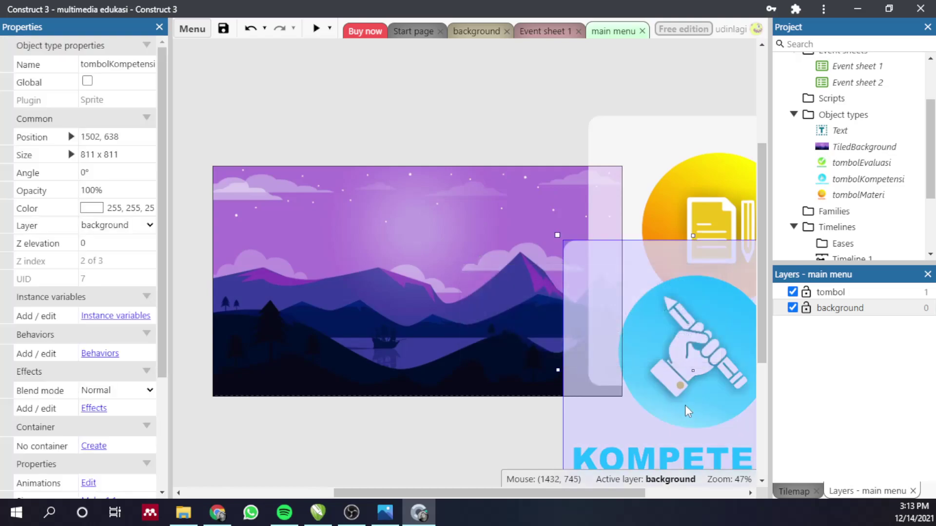
key(Delete)
click(647, 210)
key(Delete)
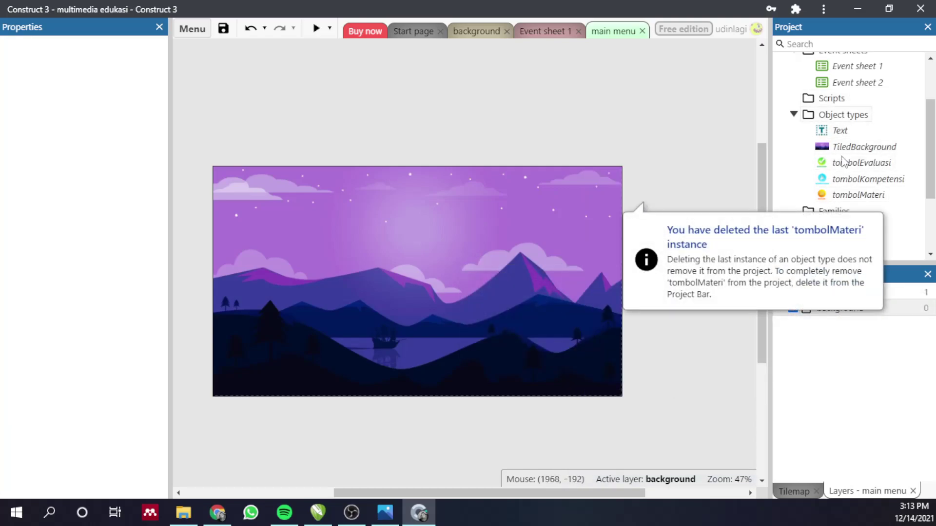
click(710, 176)
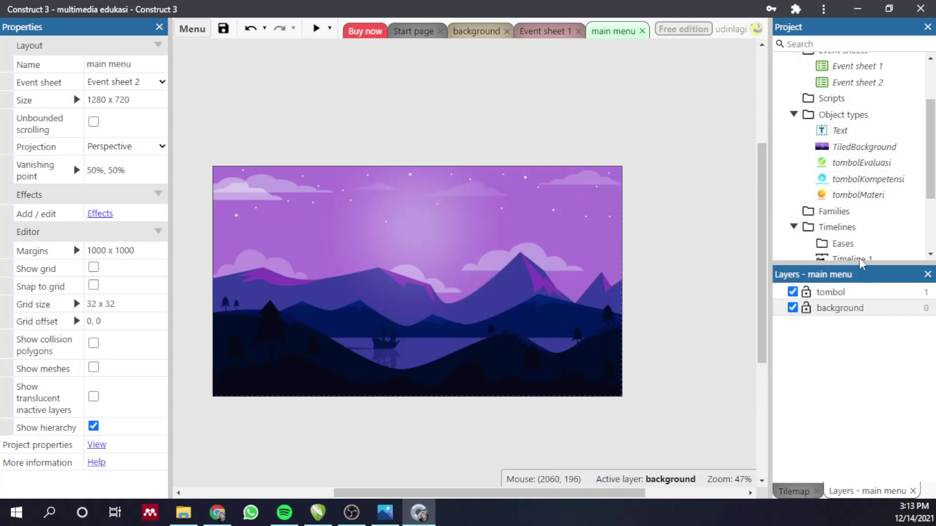
Step: Toggle the background layer's visibility off and on, and make tombol the active layer of the main menu layout
click(793, 307)
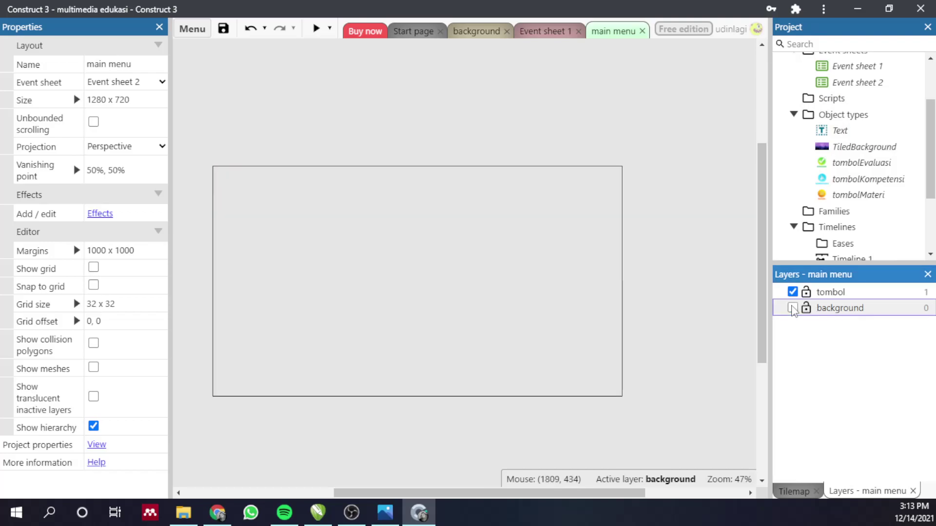
click(792, 307)
click(829, 292)
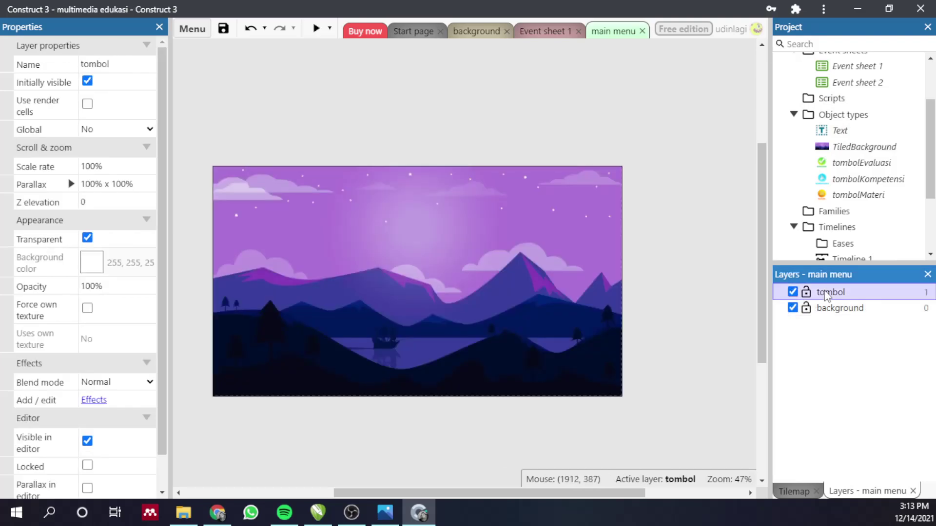
click(615, 32)
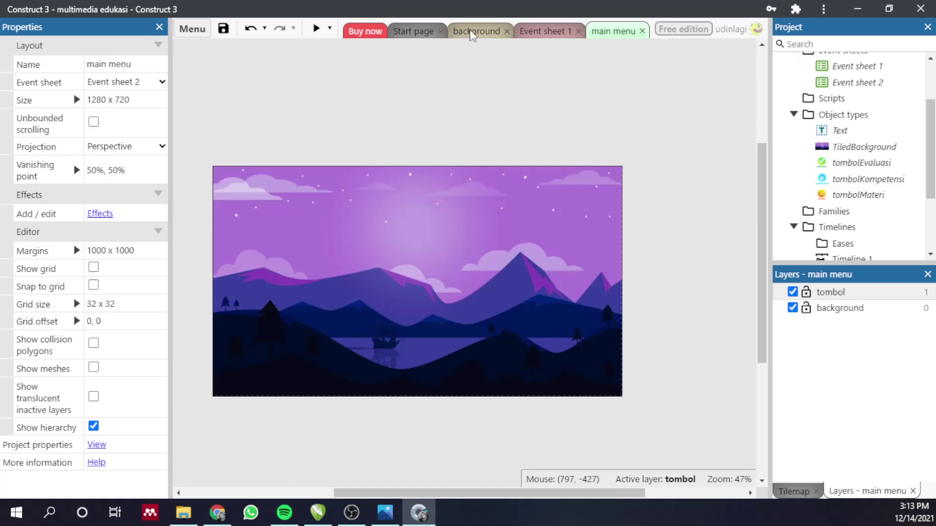
Step: Import tombol start.png from the asset game folder onto the tombol layer of the background layout
click(472, 33)
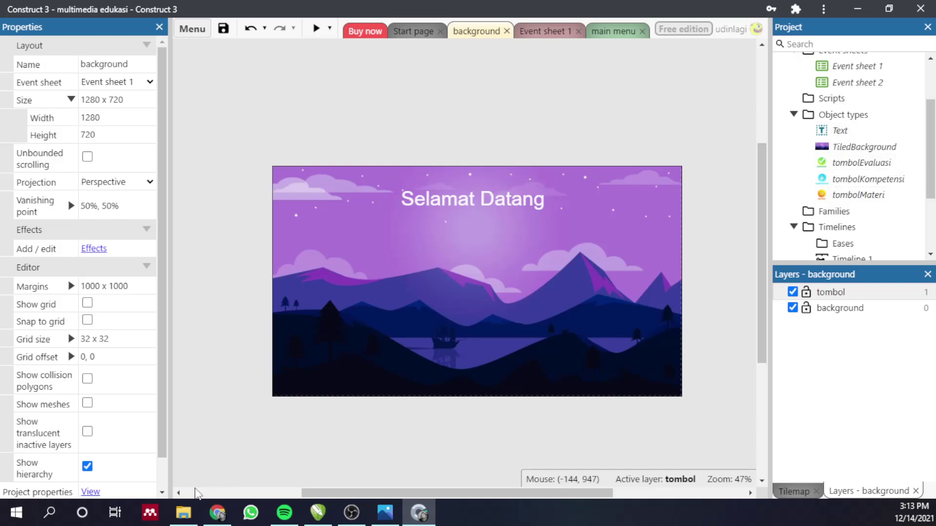
click(183, 513)
click(365, 379)
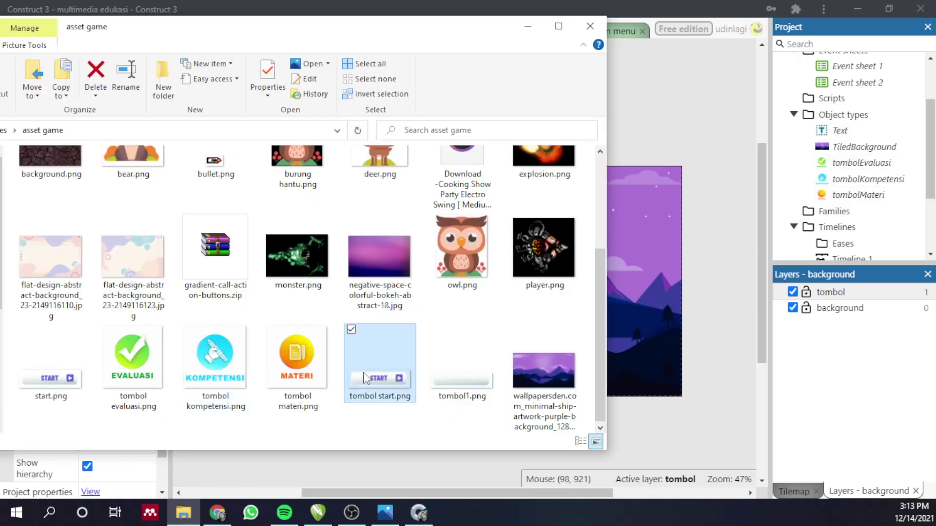
drag(375, 379, 448, 301)
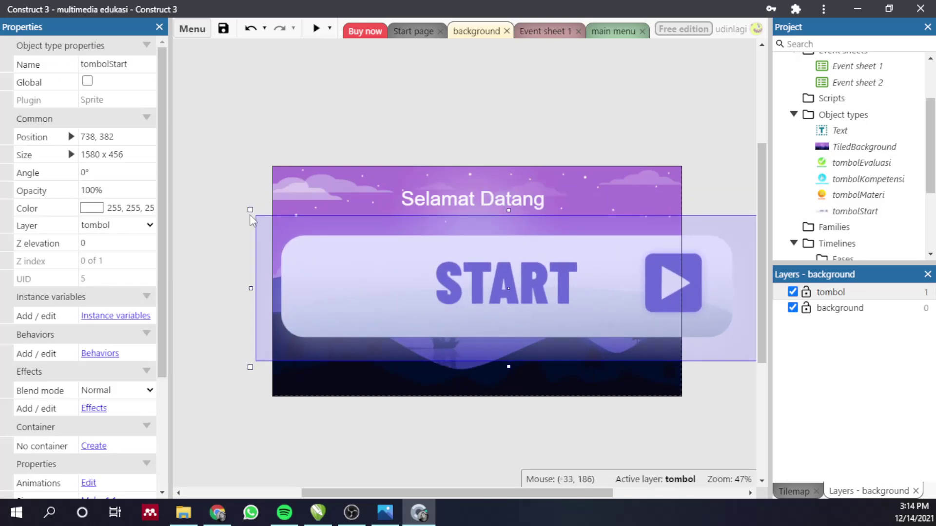
Step: Shrink the tombolStart sprite to about 303 x 88 and place it below the title at 642, 525
drag(249, 211, 629, 274)
drag(630, 332, 447, 336)
drag(517, 359, 461, 337)
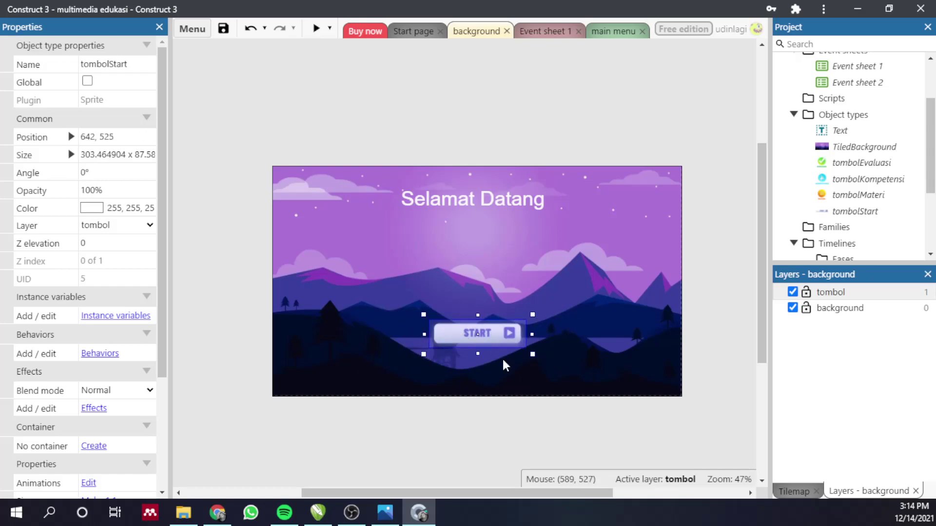
click(521, 408)
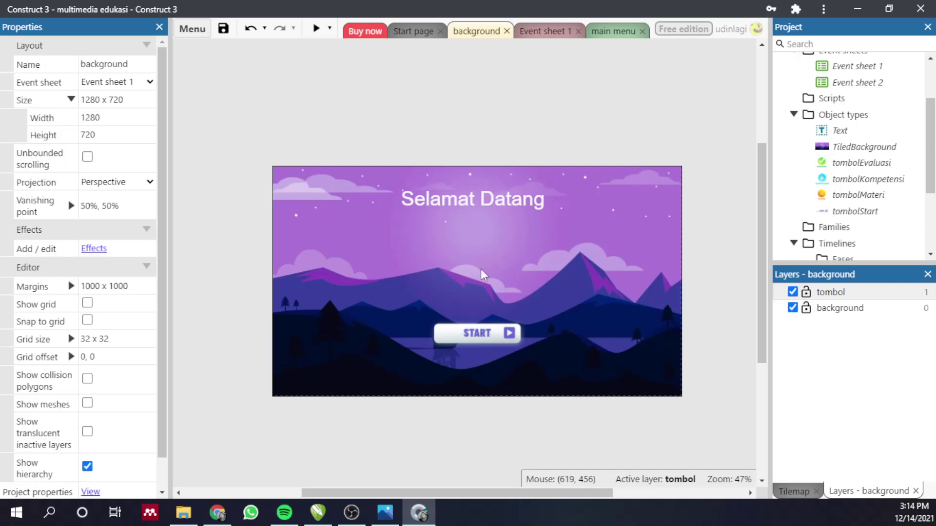
Step: Move the "Selamat Datang" text down to 411, 151 on the background layout
drag(455, 201, 458, 229)
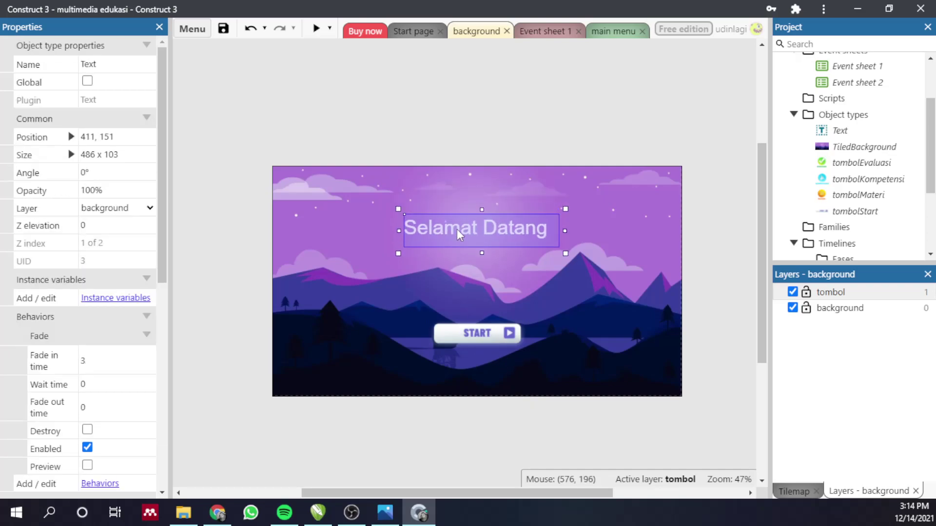
click(454, 142)
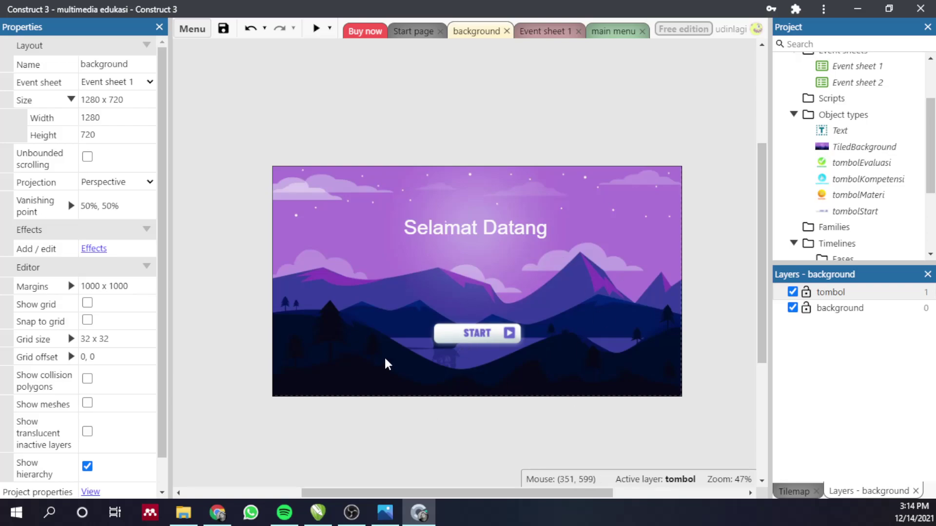
click(466, 341)
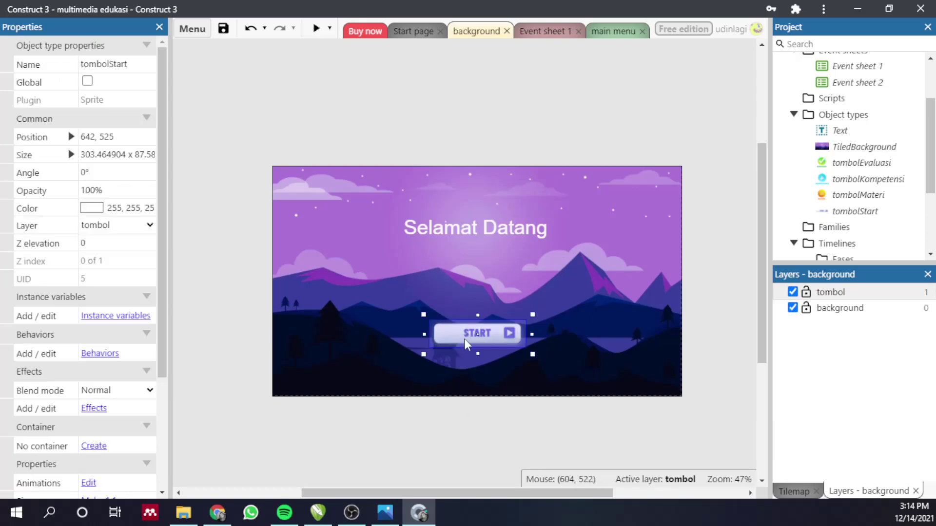
click(606, 112)
click(617, 32)
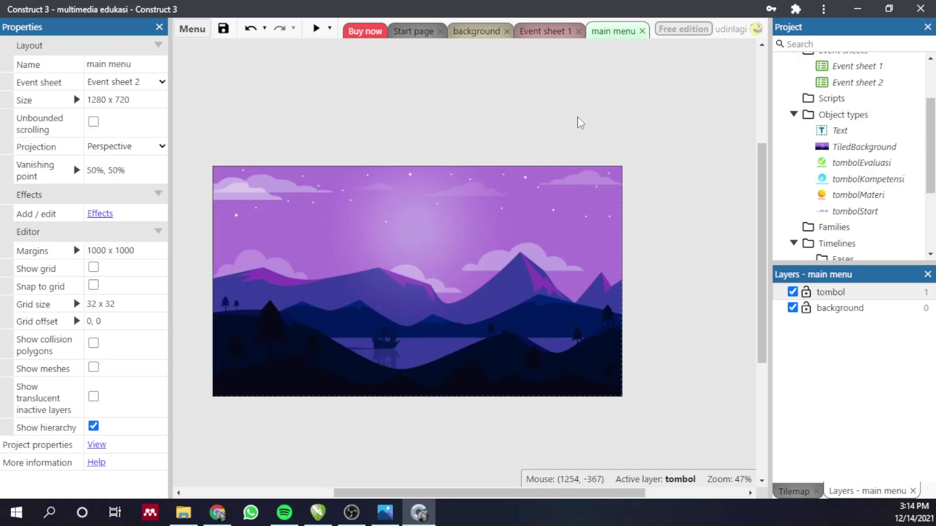
click(416, 33)
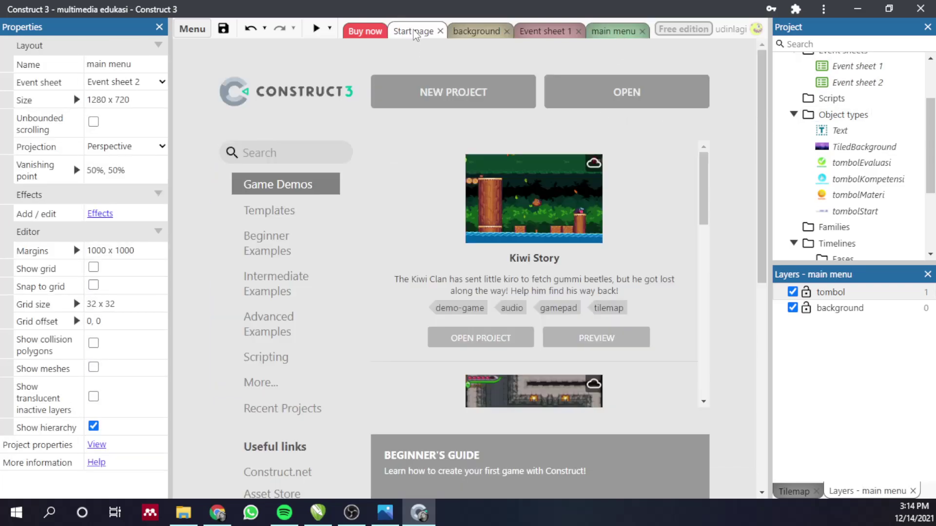
click(490, 32)
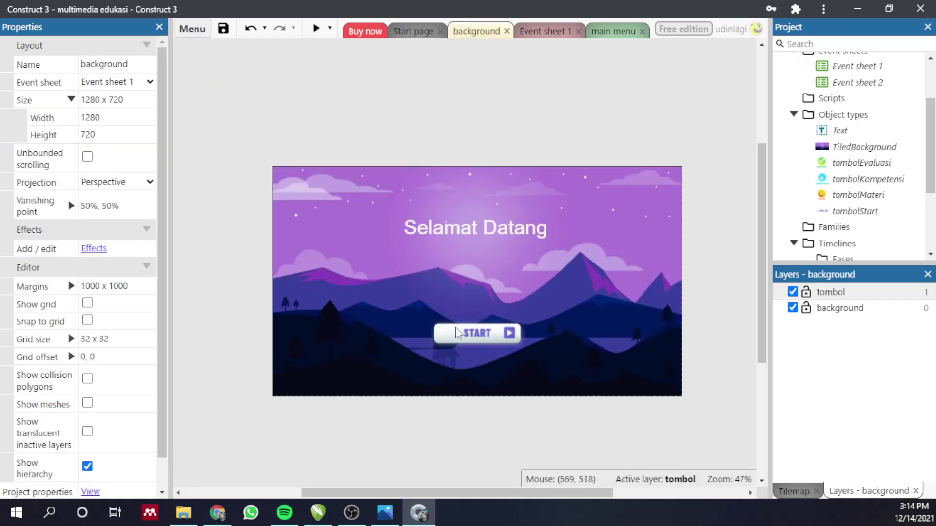
click(451, 342)
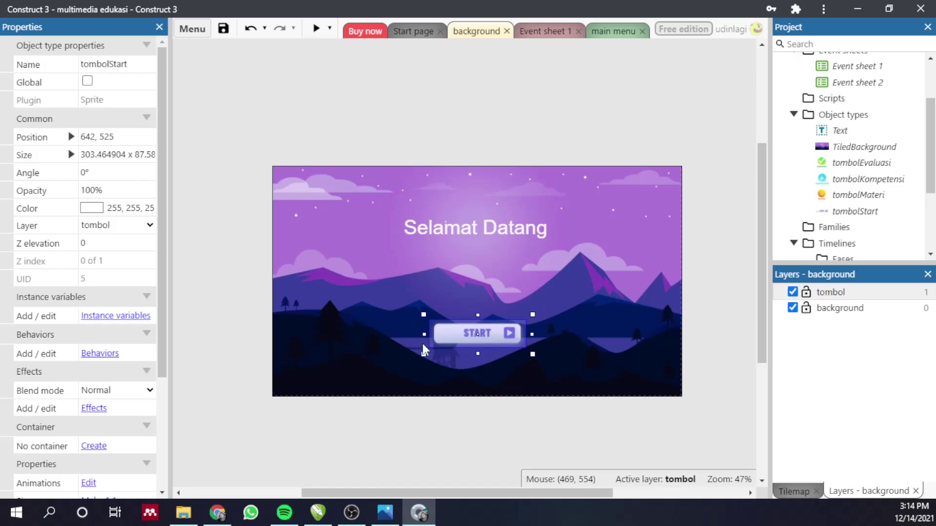
click(455, 399)
Step: Add a Number instance variable named ukuranX with initial value 0 to the tombolStart sprite
click(445, 339)
click(115, 317)
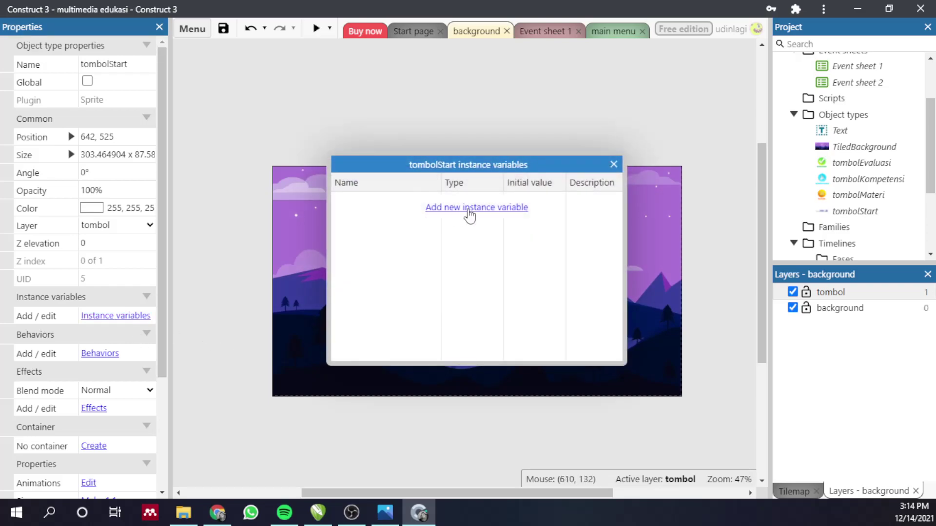
click(613, 165)
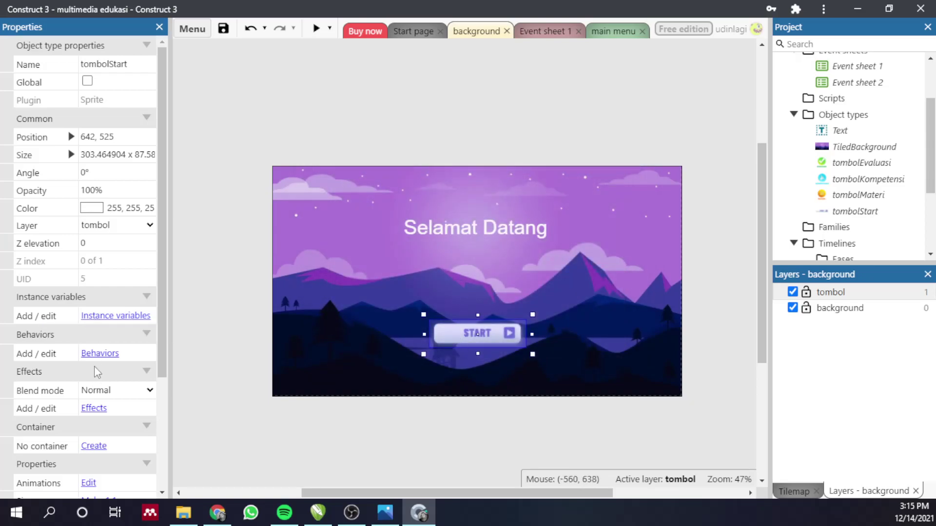
click(98, 320)
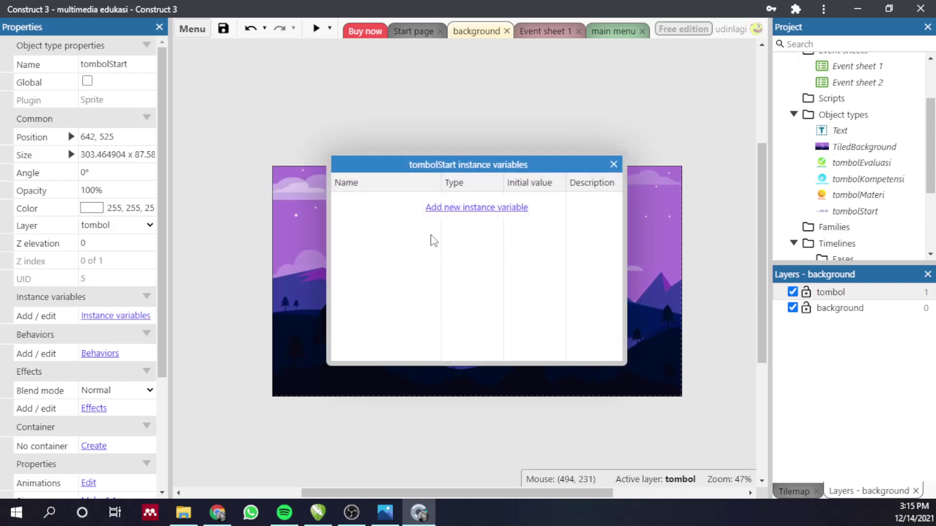
click(473, 209)
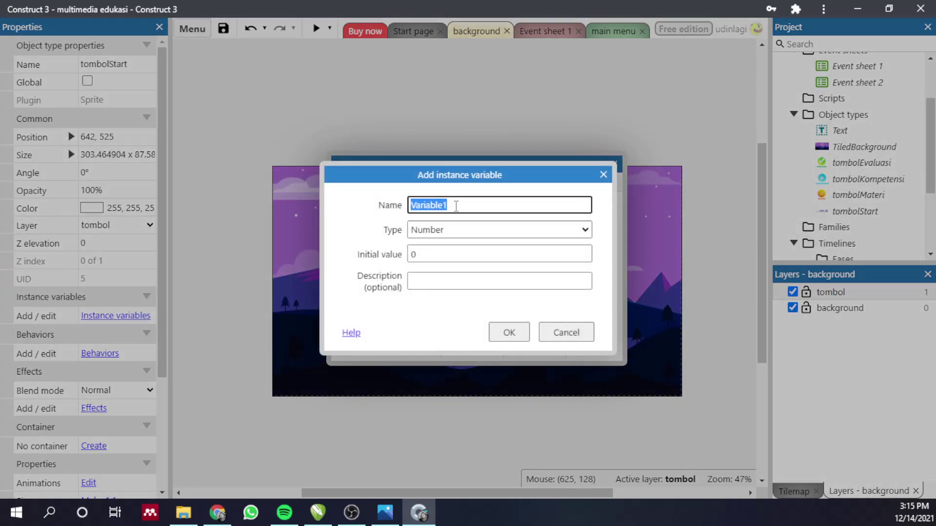
text(ukuranX)
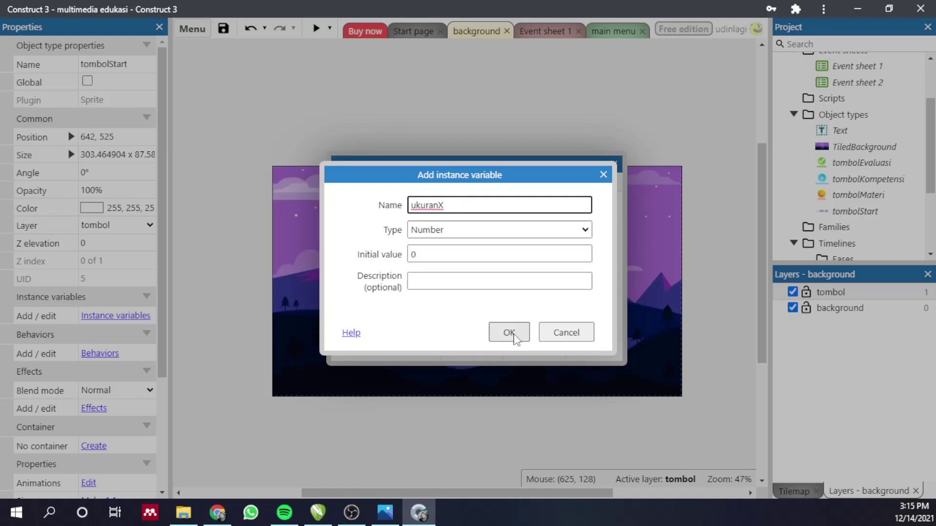
click(509, 333)
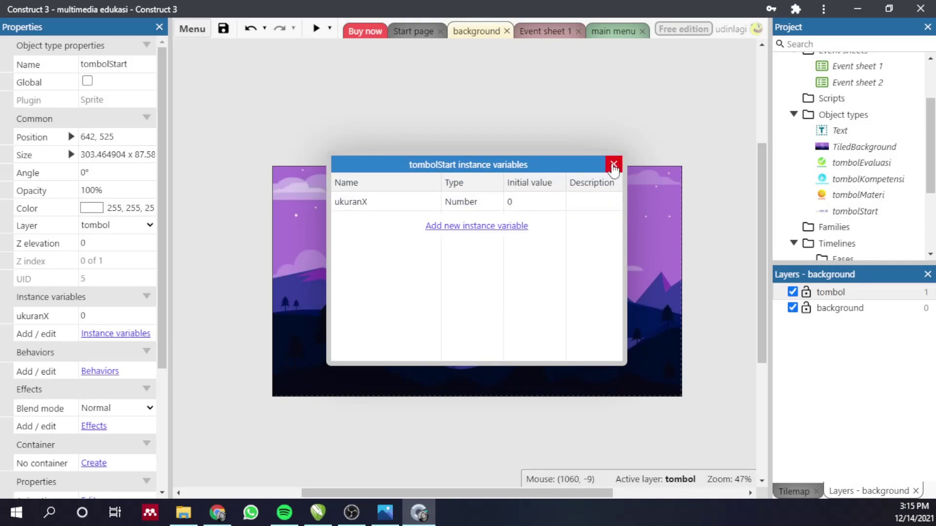
Step: Add a second Number instance variable named ukuranY with initial value 0 to tombolStart and close the variables dialog
click(468, 226)
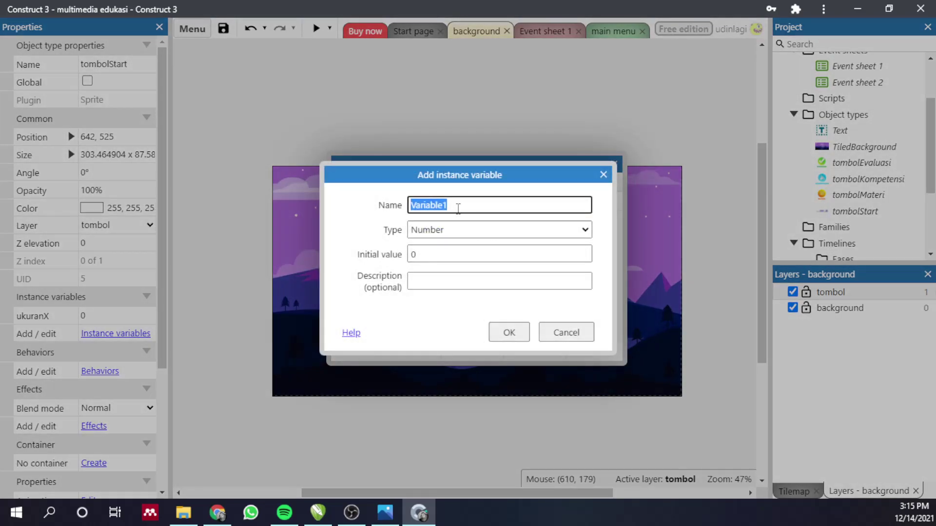
text(yjy)
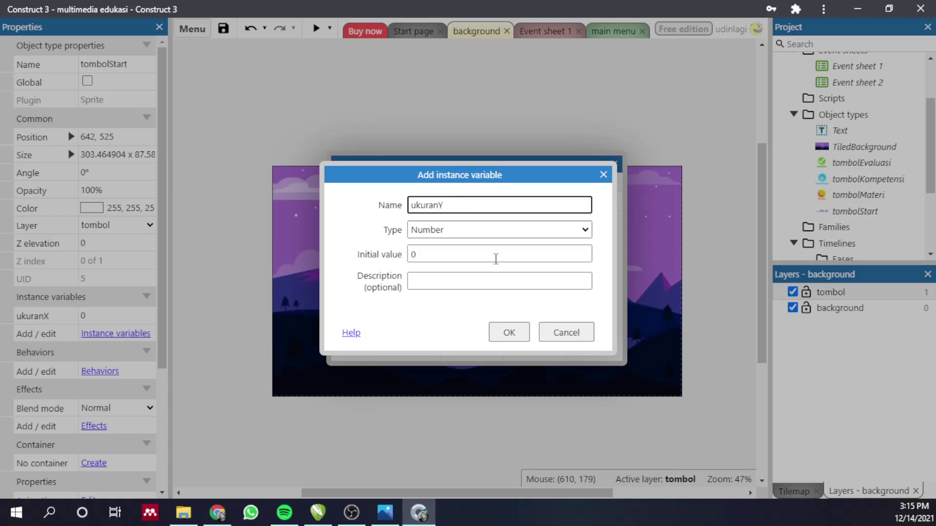
click(507, 331)
click(614, 164)
Step: Add the Tween behavior to the tombolStart sprite on the background layout and close its behaviors dialog
click(529, 134)
click(468, 336)
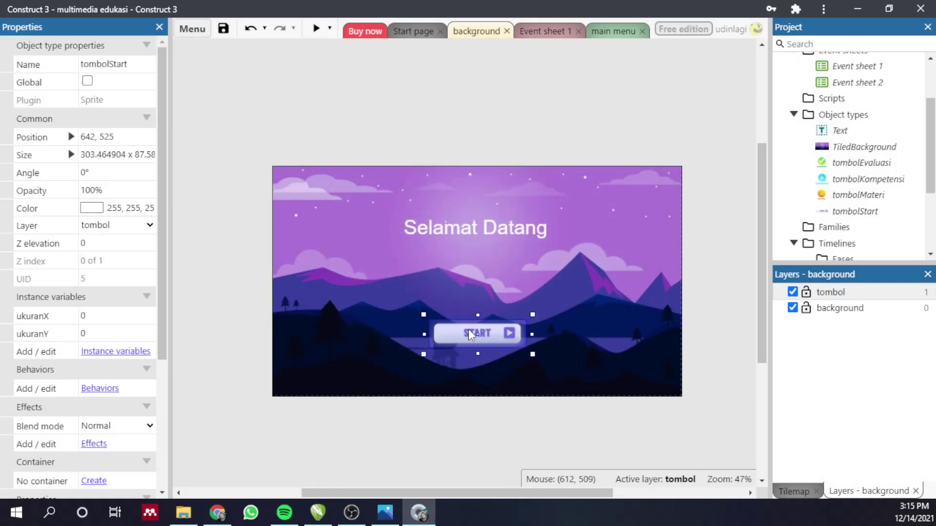
click(507, 452)
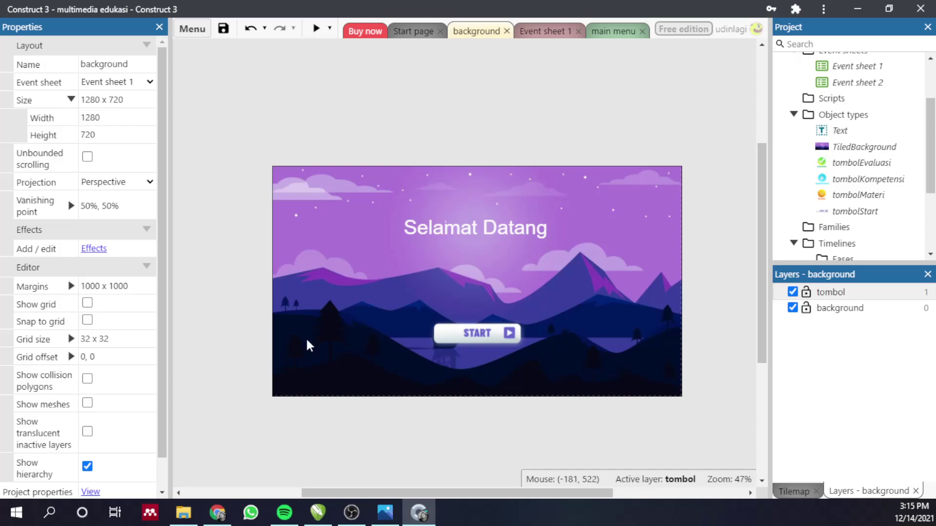
click(443, 338)
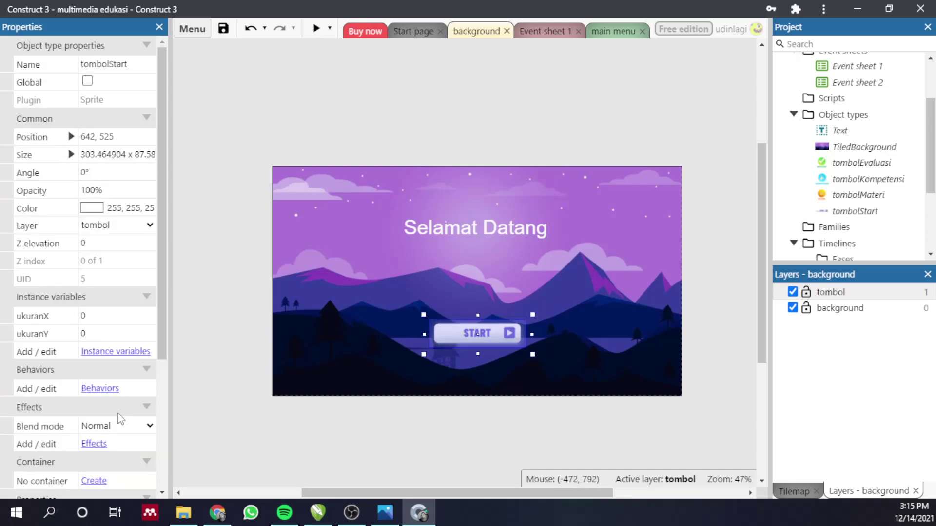
click(106, 390)
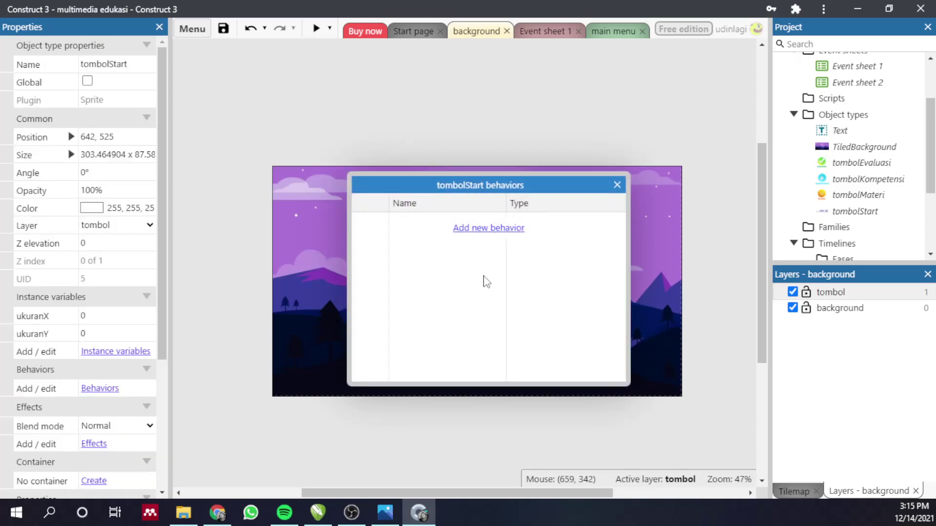
click(477, 229)
scroll(477, 314, down, 3)
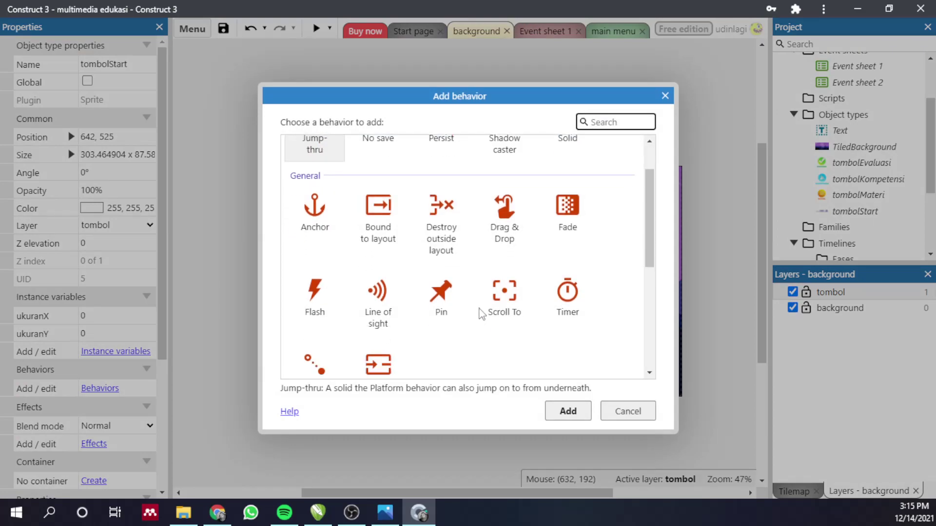
click(314, 290)
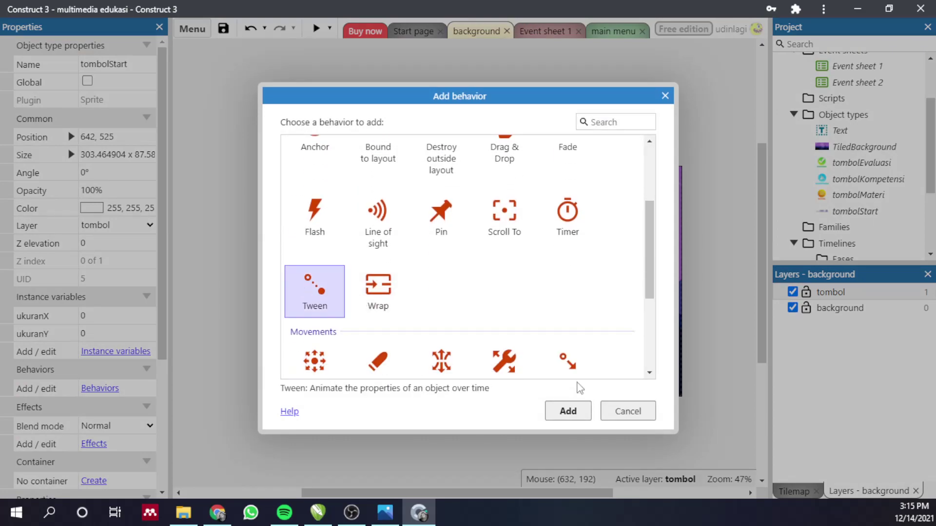
click(575, 416)
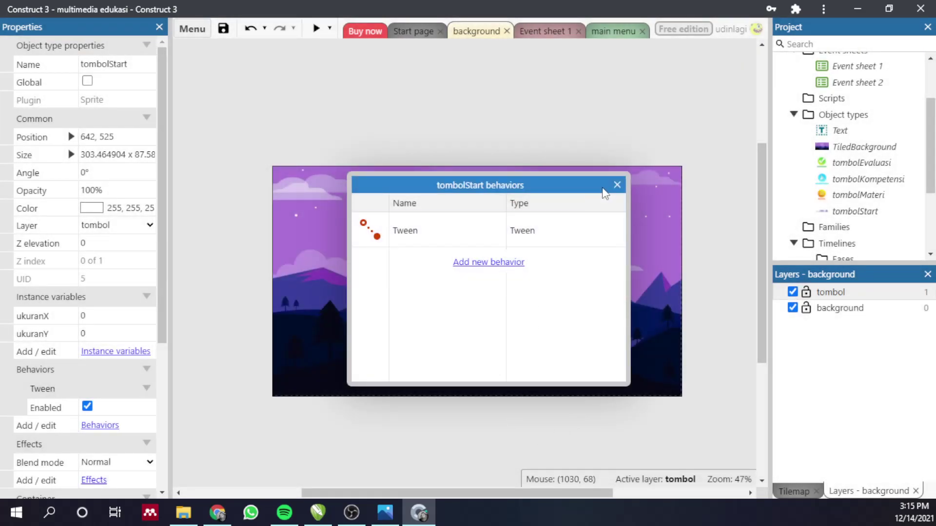
click(616, 184)
click(585, 135)
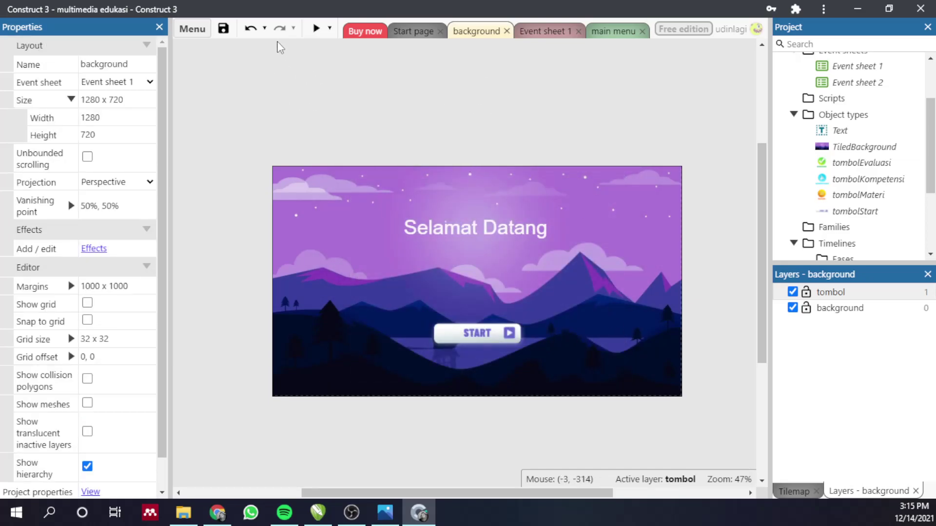
Step: Preview the project's opening layout, close the preview, and check the tombol layer by hiding and showing it
click(317, 29)
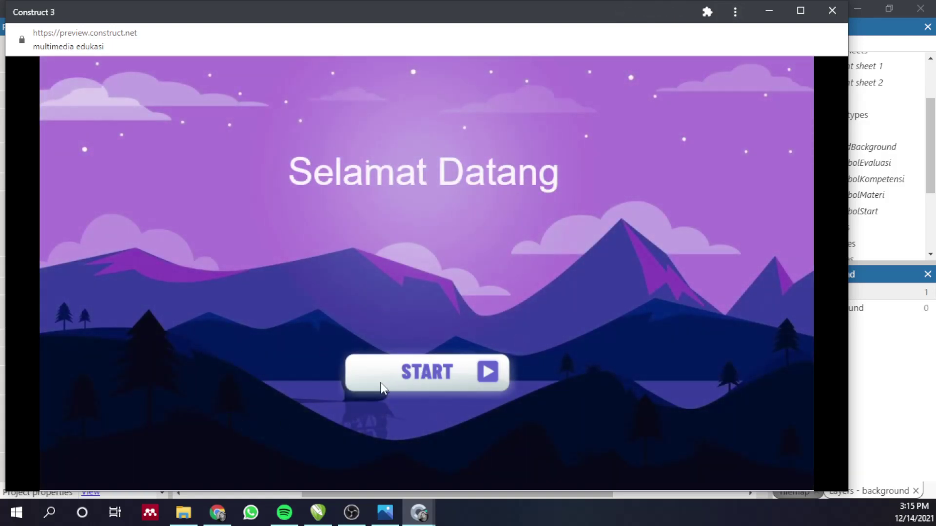
click(832, 10)
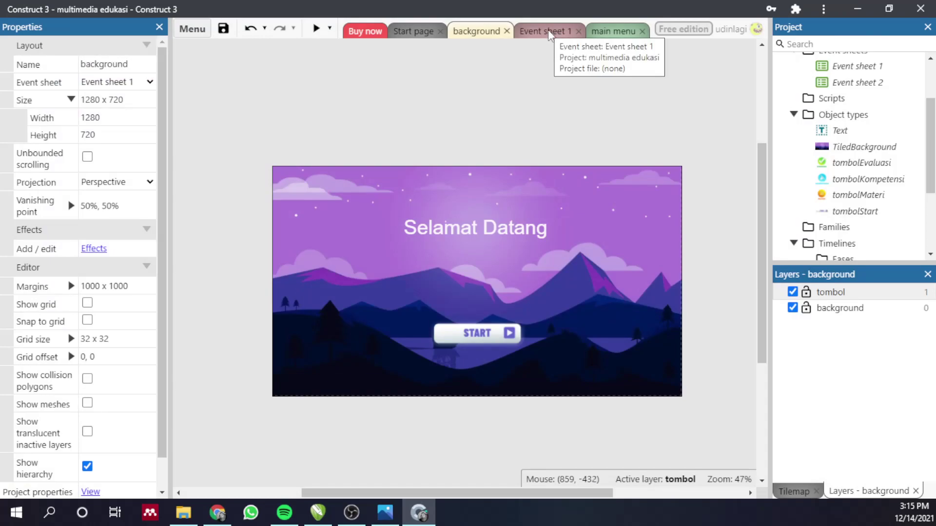
click(792, 292)
click(793, 292)
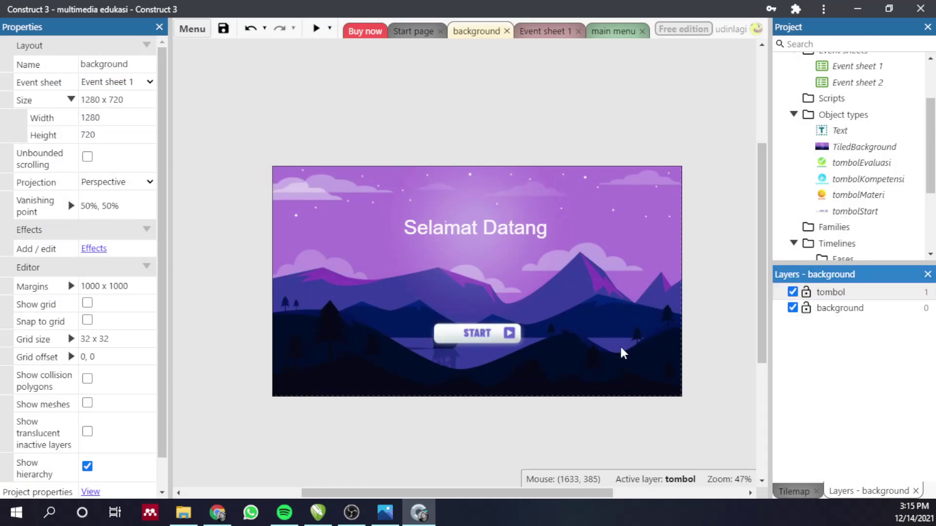
Step: Add a System "On start of layout" event to the empty Event sheet 1
click(547, 34)
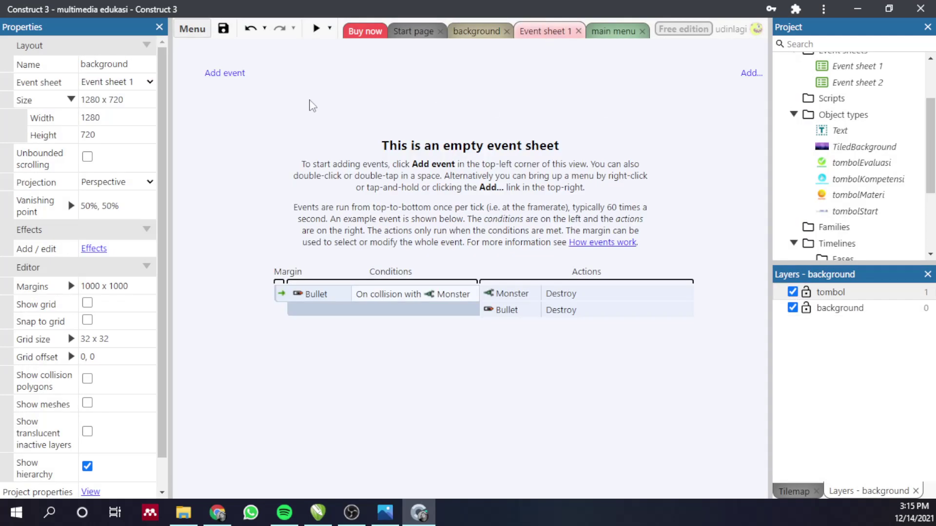
click(224, 73)
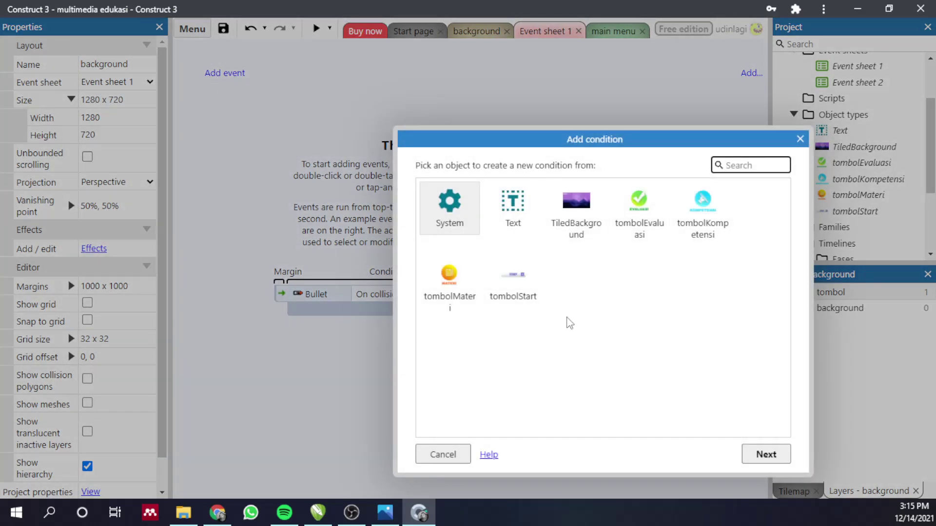
click(569, 323)
double_click(456, 209)
scroll(507, 376, down, 10)
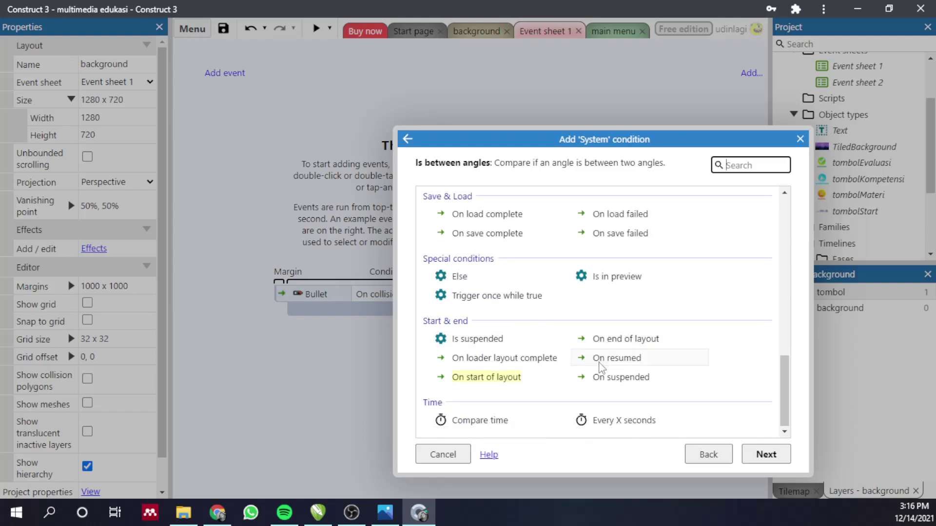
click(476, 384)
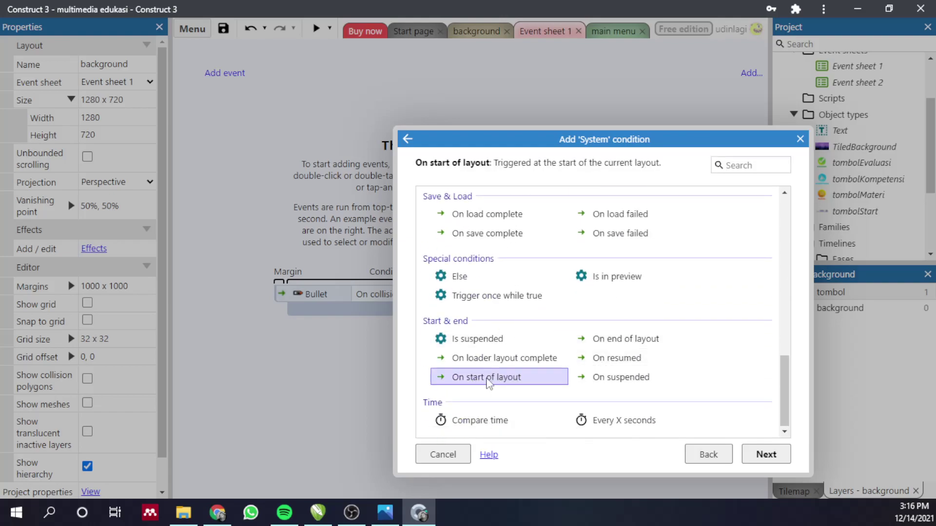
double_click(488, 383)
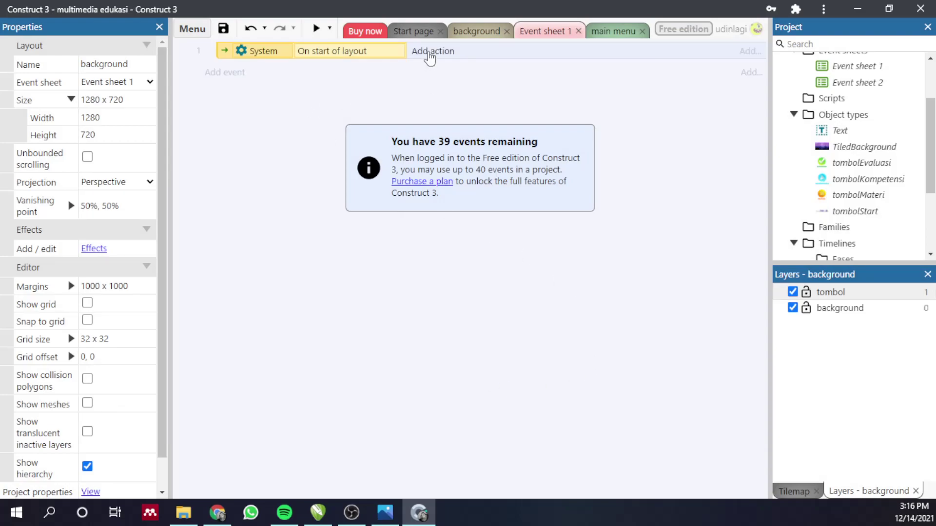
Step: Start a Set value action for the tombolStart instance variables under the "On start of layout" event
click(430, 52)
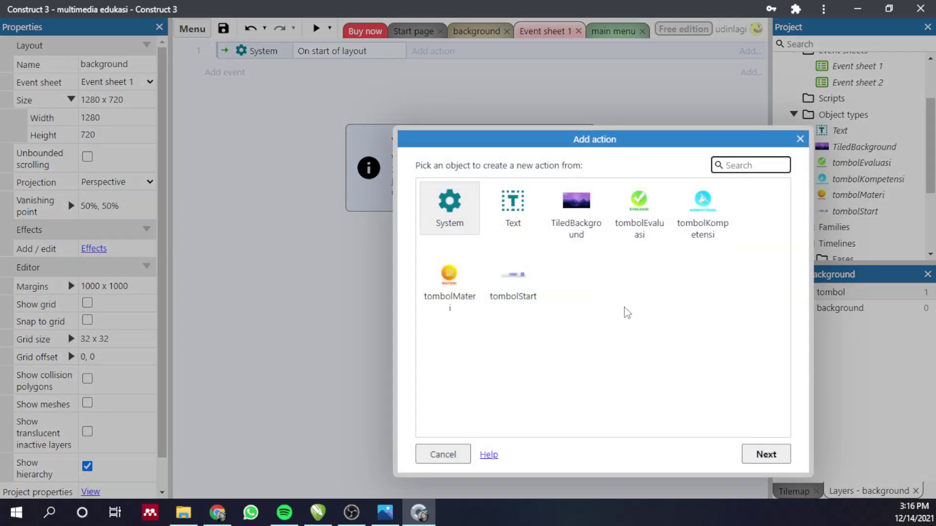
click(534, 285)
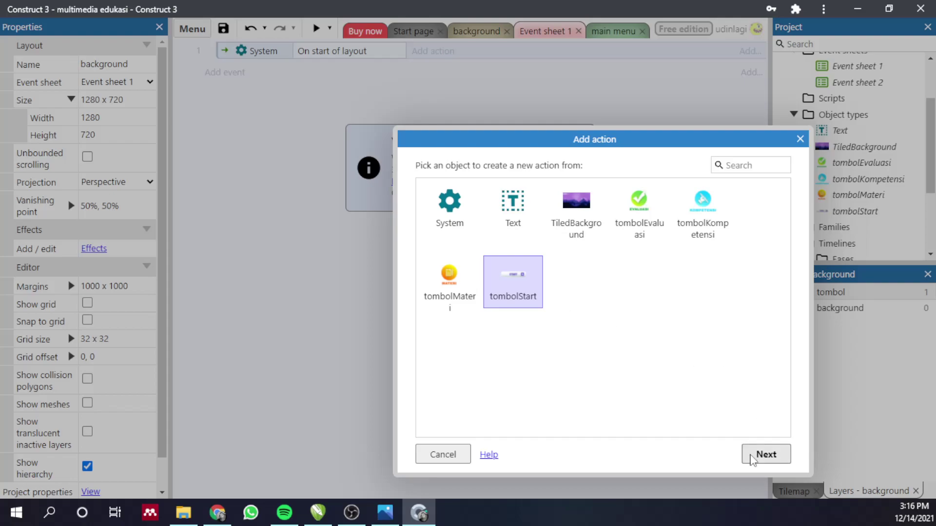
click(752, 458)
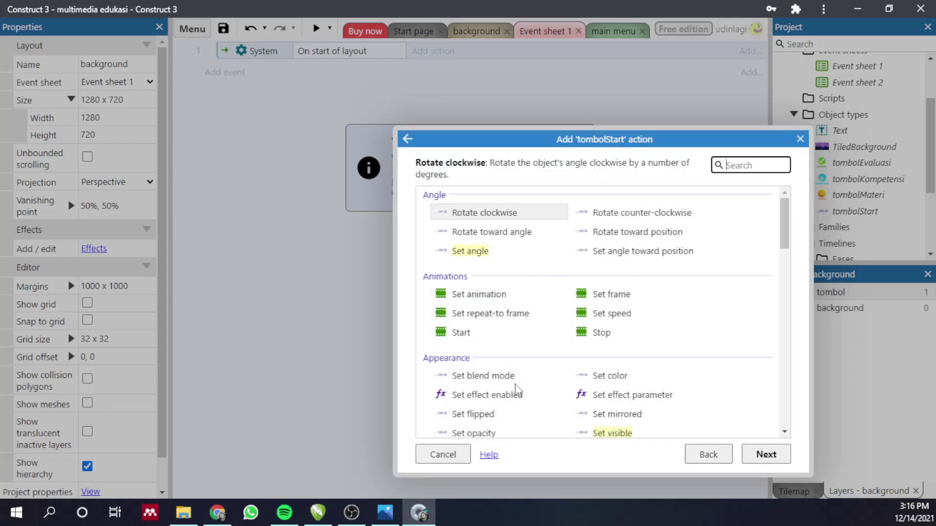
scroll(516, 388, down, 3)
double_click(503, 355)
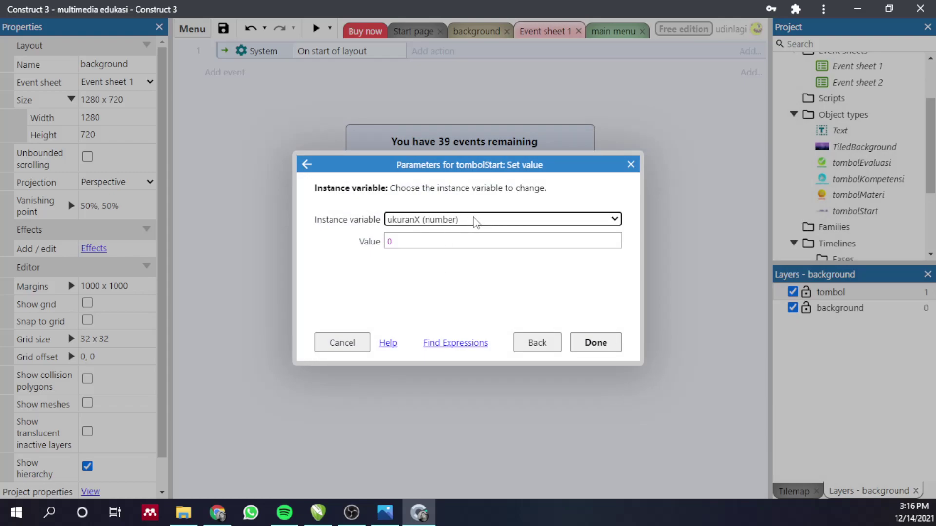
Step: Set the action's instance variable to ukuranX with the value Self.Width and finish the action
click(474, 222)
click(420, 234)
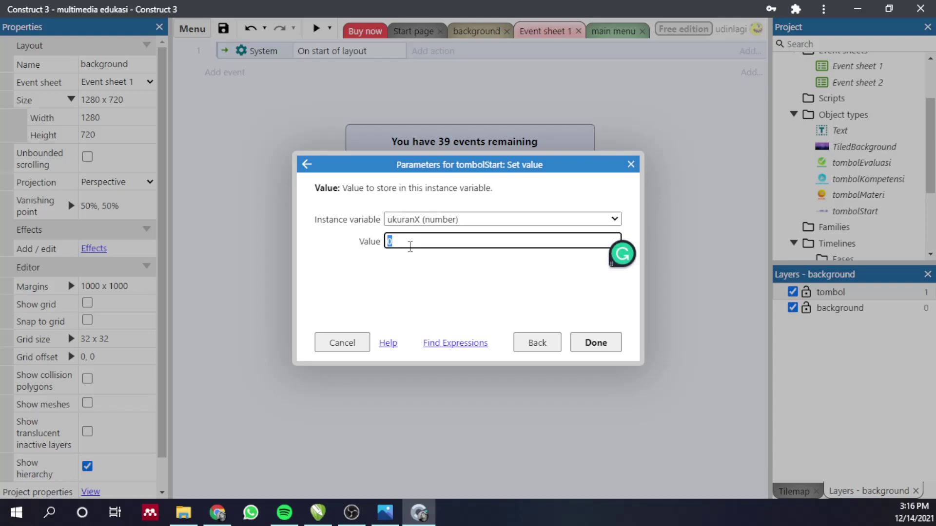
text(se)
key(Tab)
text(.)
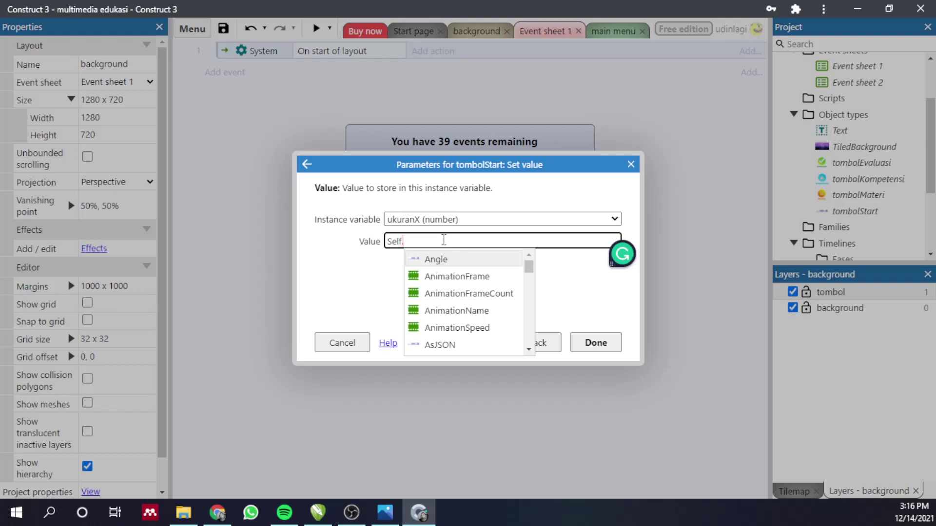
text(w)
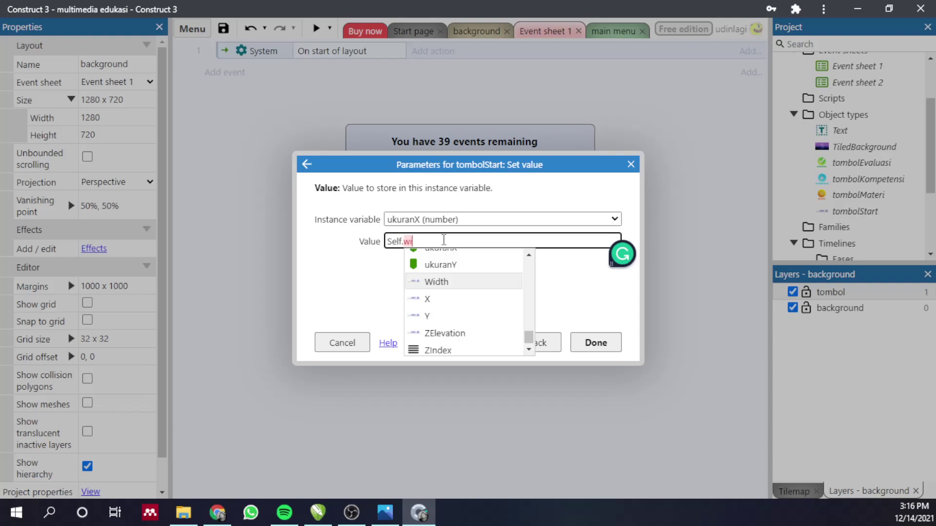
text(i)
click(443, 281)
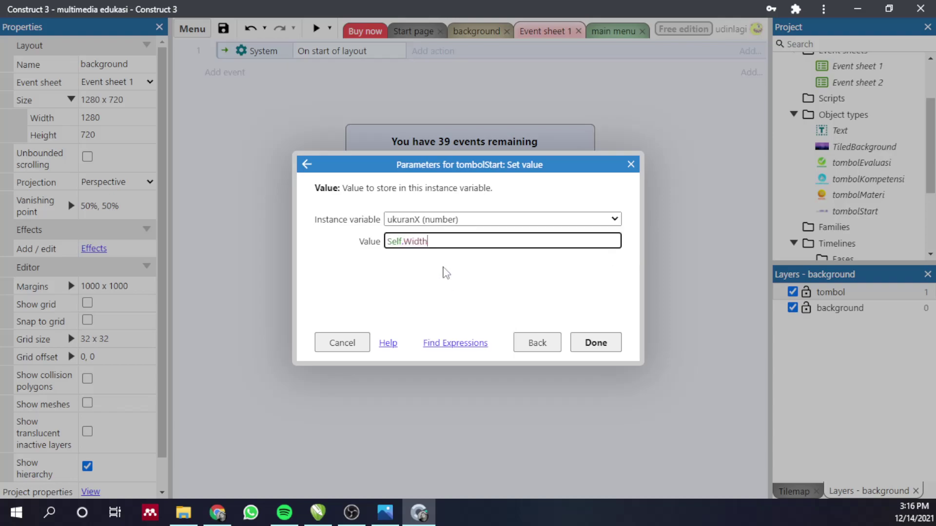
text(,)
key(BackSpace)
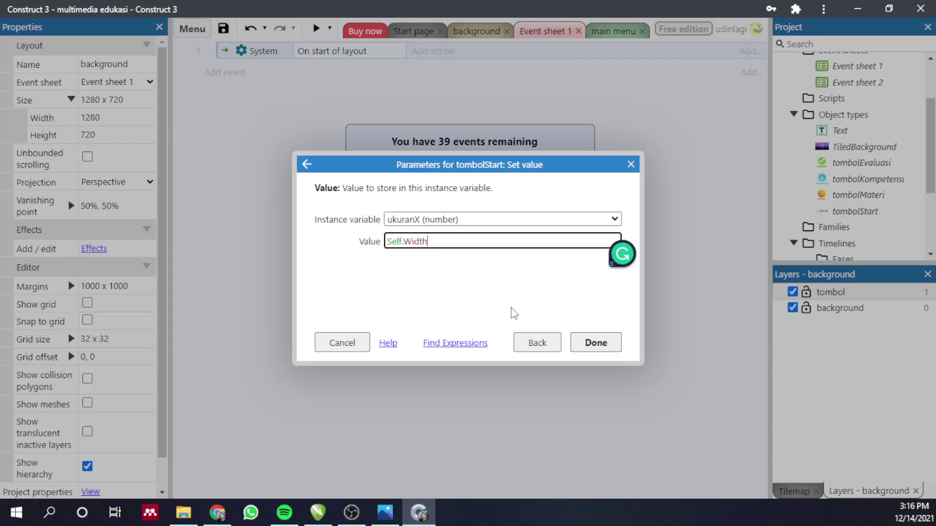
click(595, 344)
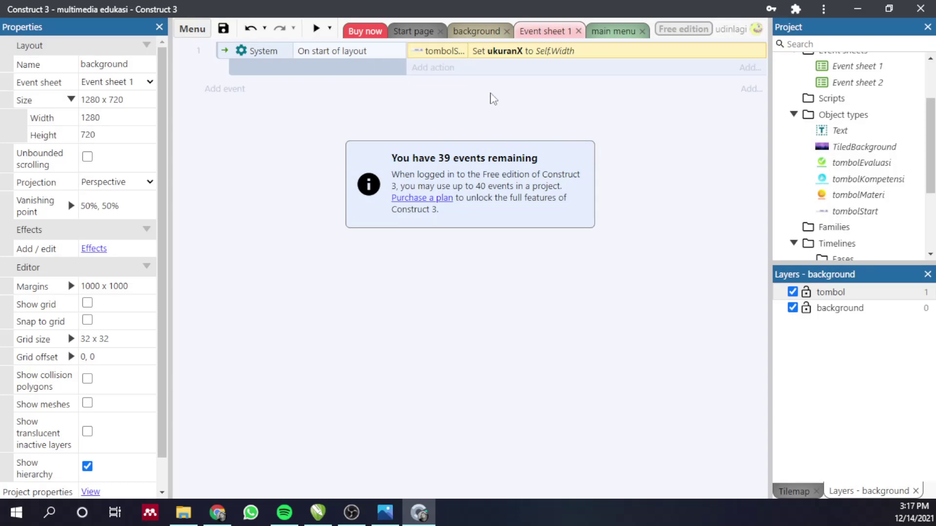
Step: Start a second tombolStart Set value action in the same "On start of layout" event
click(435, 68)
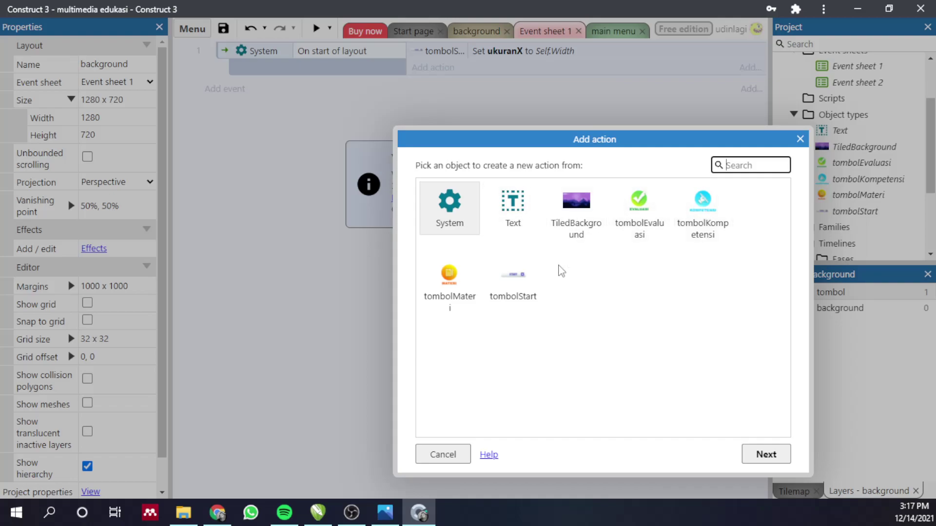
double_click(514, 277)
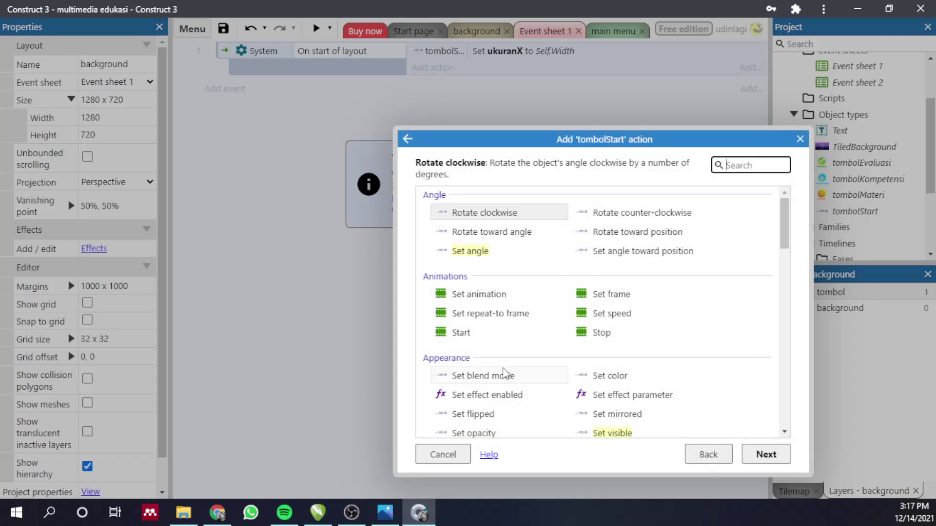
scroll(501, 372, down, 5)
click(522, 282)
double_click(523, 282)
Step: Choose ukuranY as the second action's instance variable, set its value to Self.Height, and finish the action
click(444, 219)
click(435, 244)
click(414, 242)
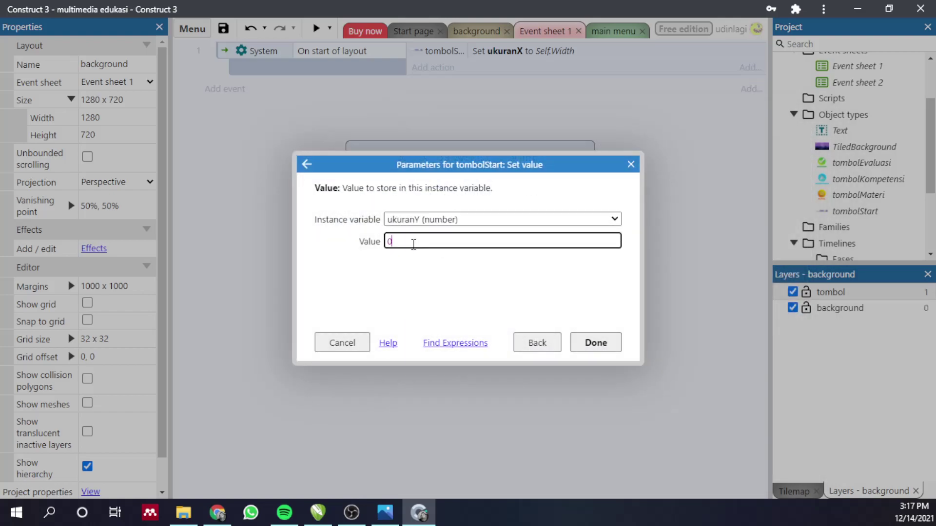
text(Self)
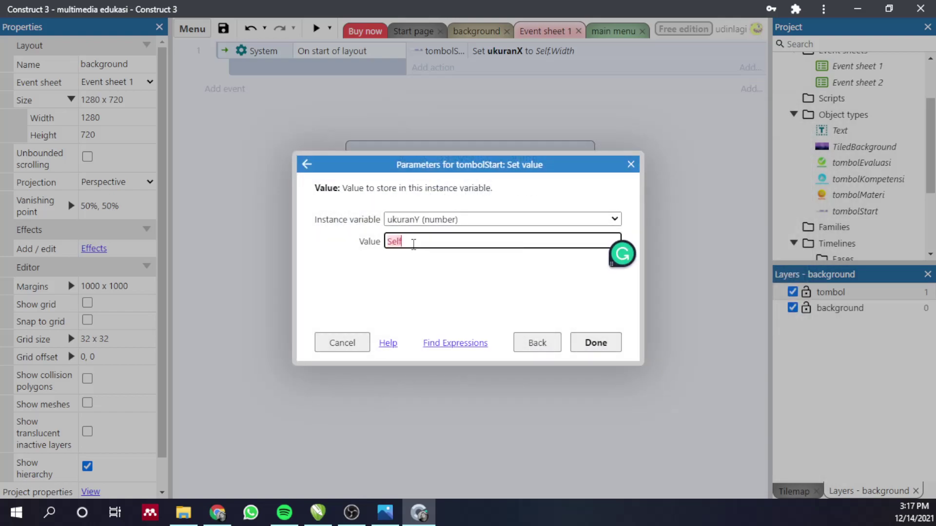
text(.h)
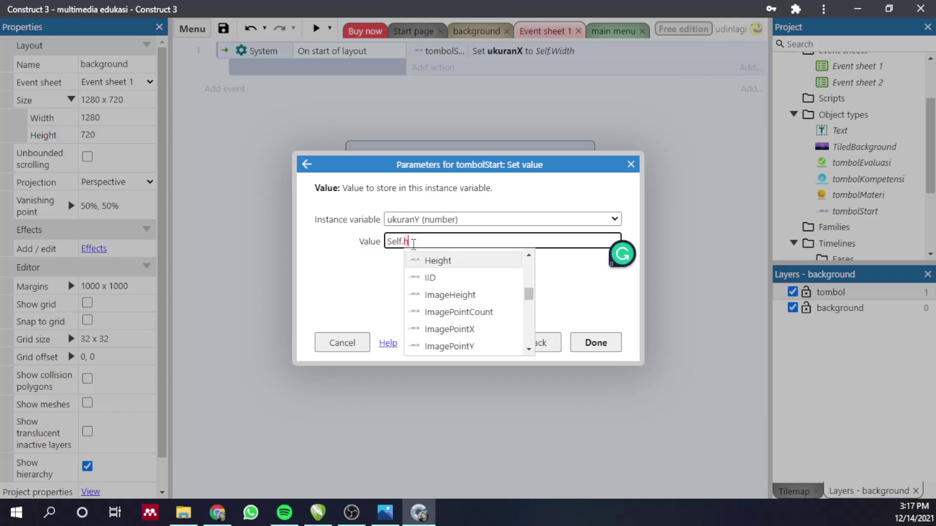
click(434, 262)
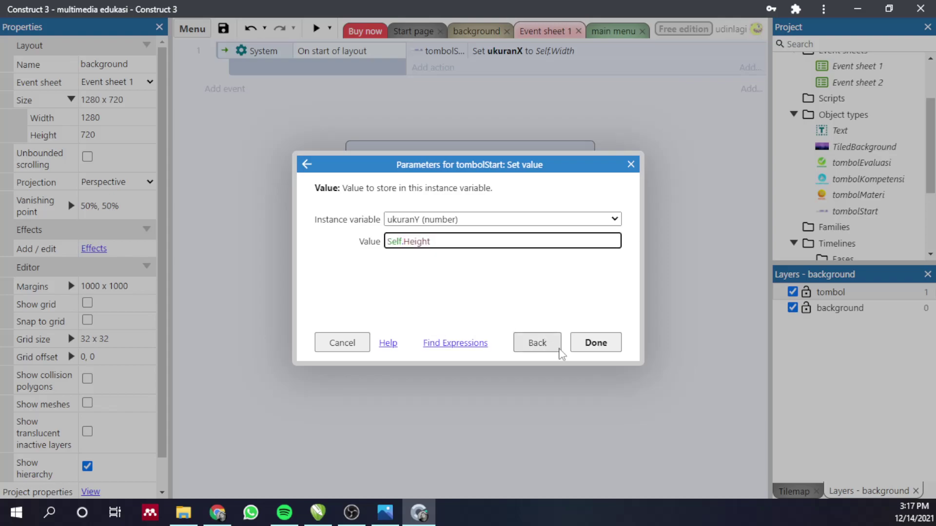
click(595, 343)
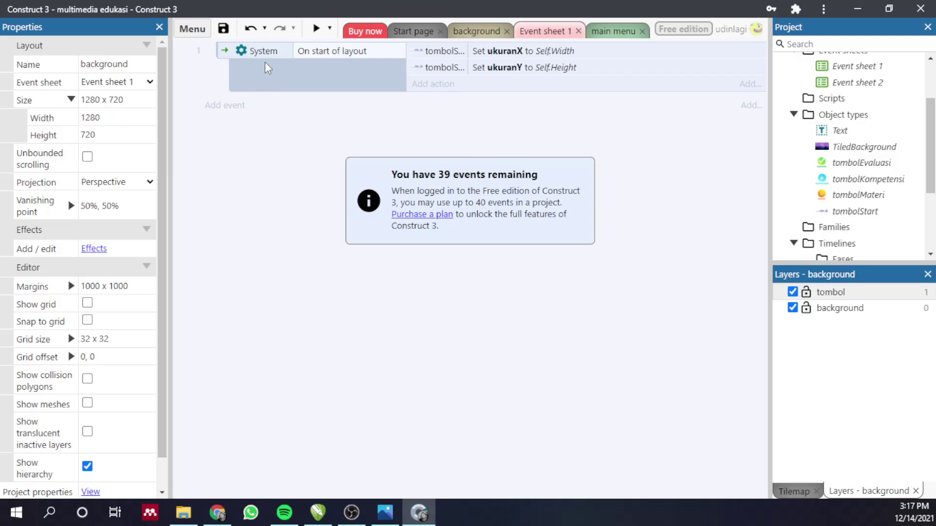
Step: Add a Touch input object to the project from the background layout
click(472, 33)
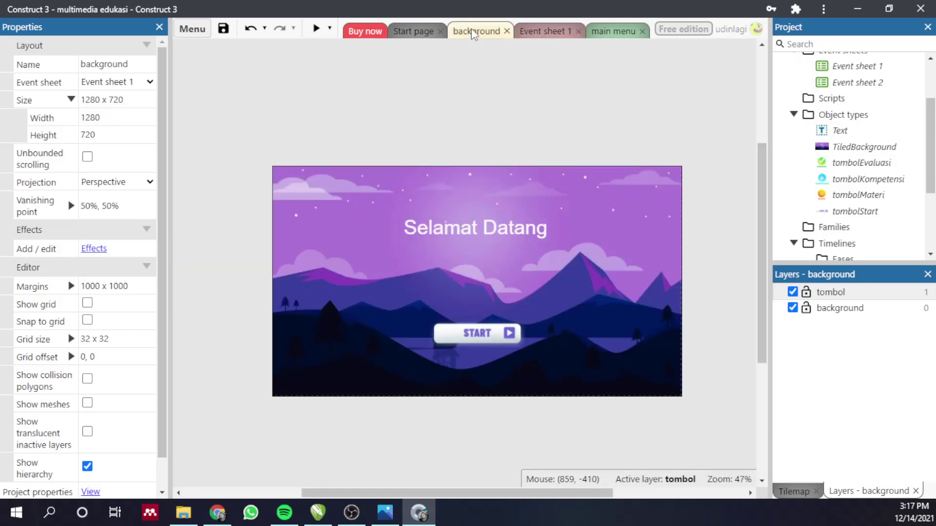
click(466, 334)
click(476, 141)
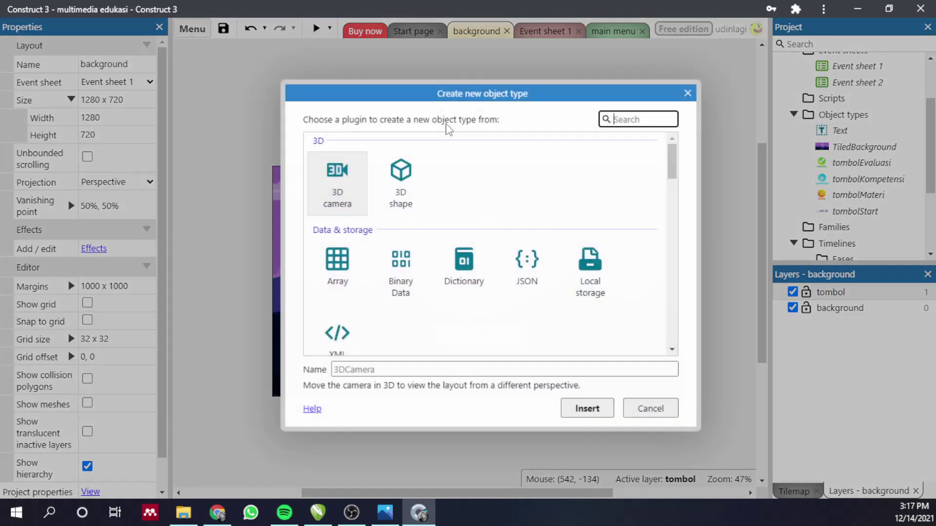
double_click(447, 129)
drag(672, 161, 675, 219)
scroll(399, 310, down, 1)
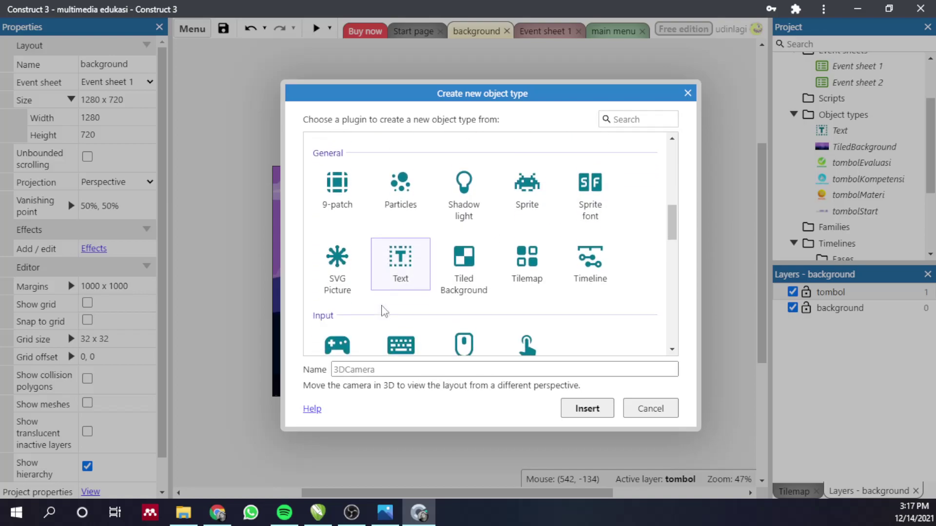
scroll(487, 297, down, 3)
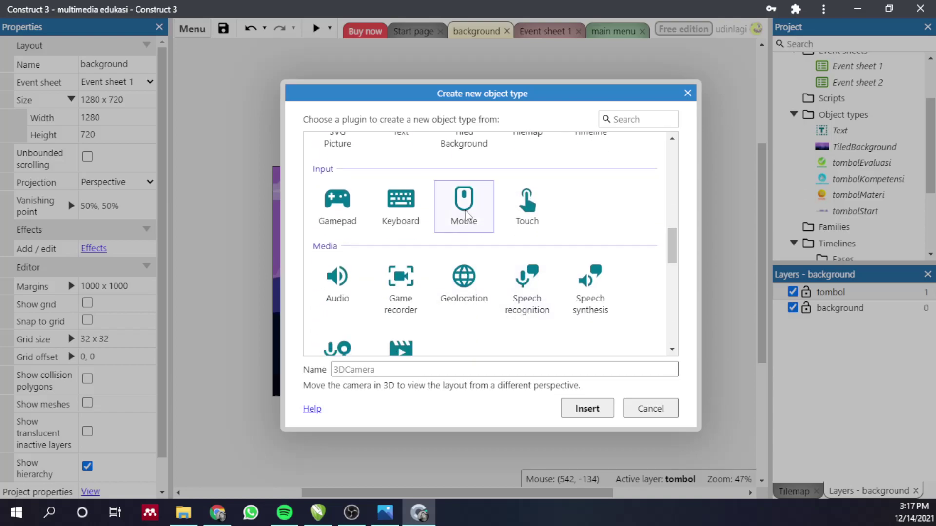
click(464, 220)
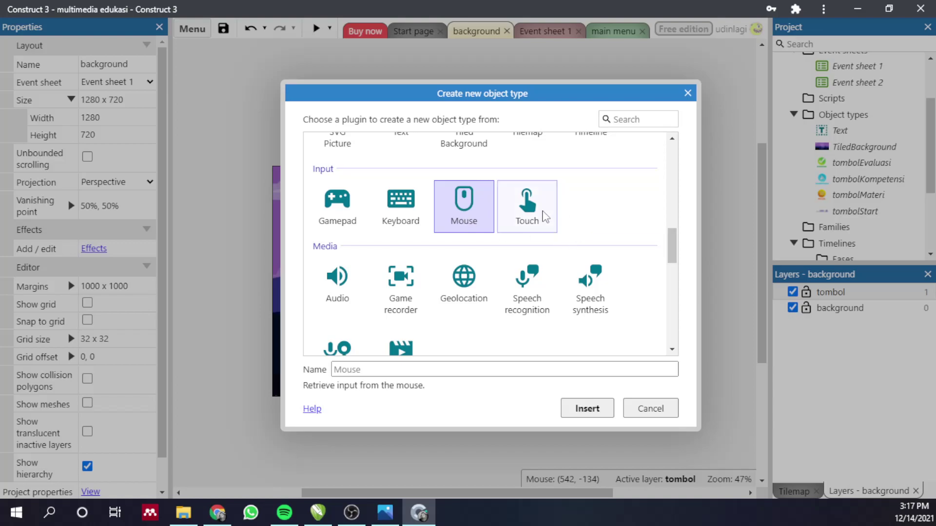
click(520, 214)
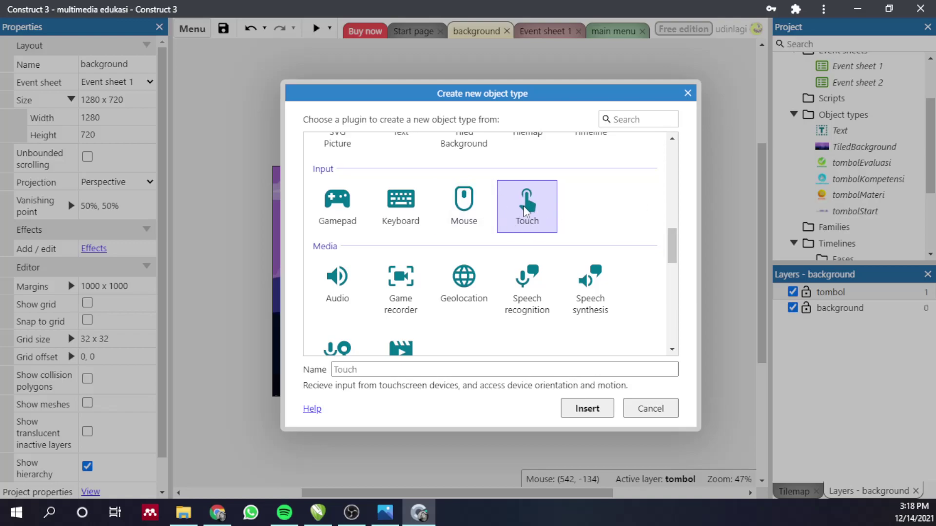
double_click(524, 211)
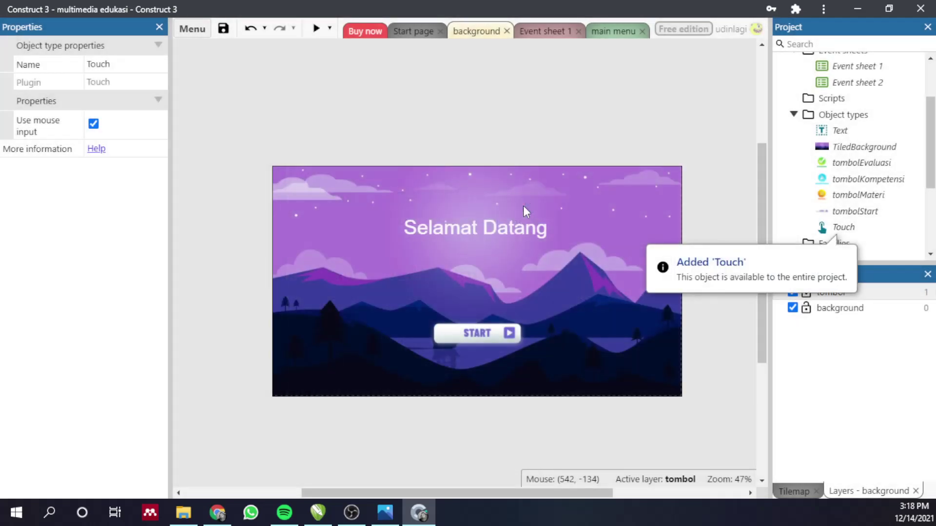
click(552, 138)
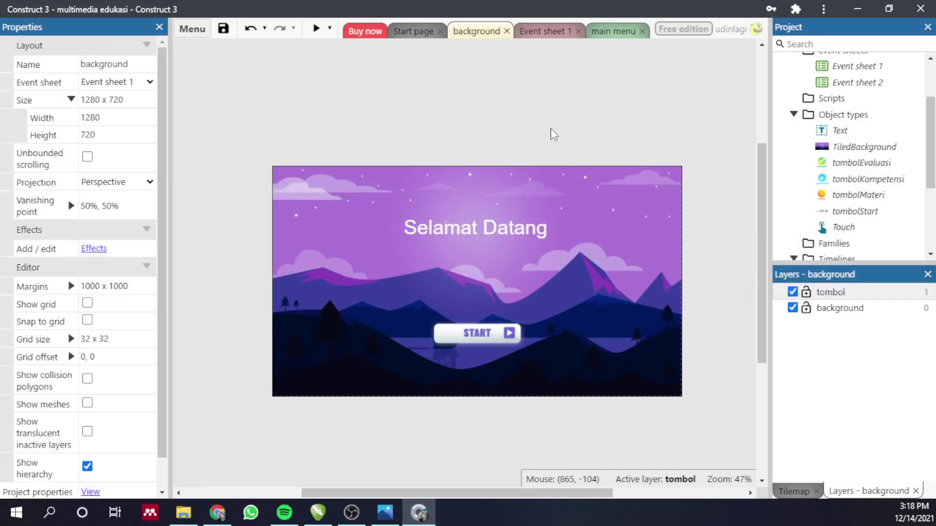
Step: Add a Touch "On touched object" event for tombolStart to Event sheet 1
click(548, 39)
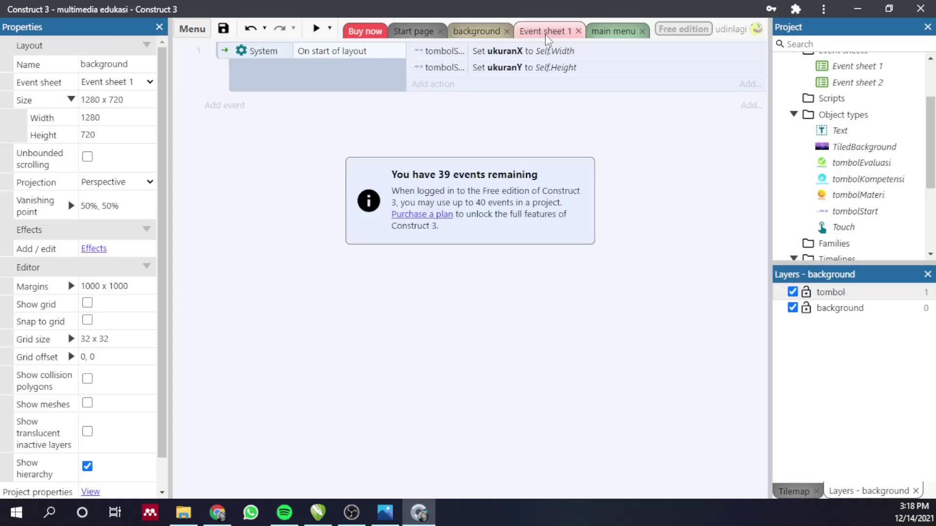
click(227, 104)
double_click(577, 279)
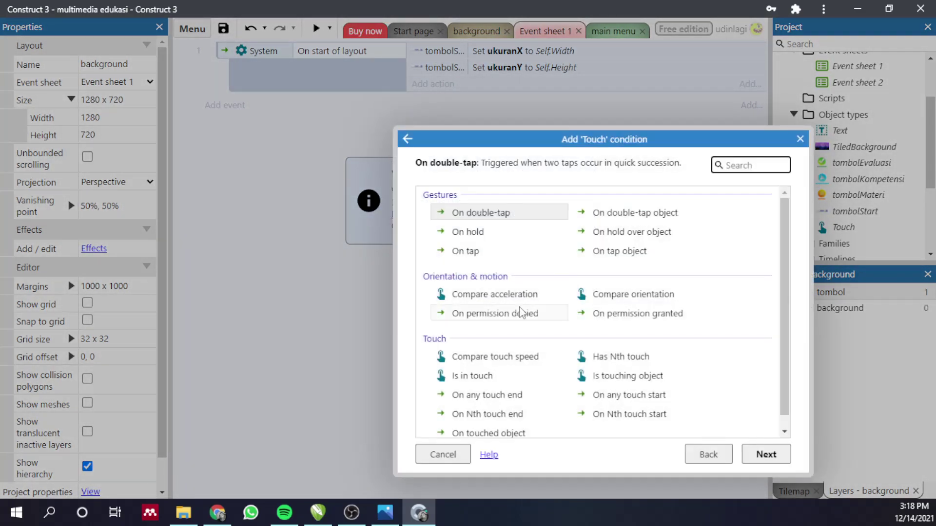
scroll(545, 375, down, 1)
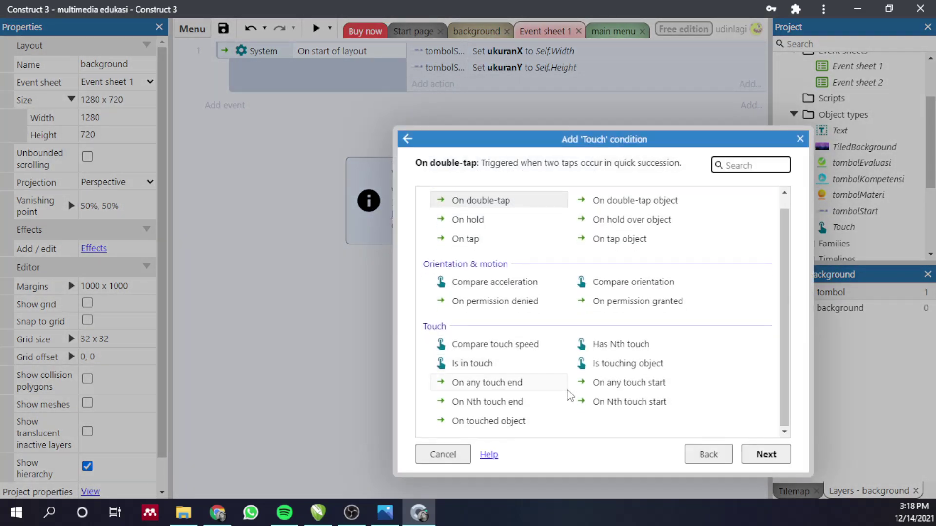
click(488, 423)
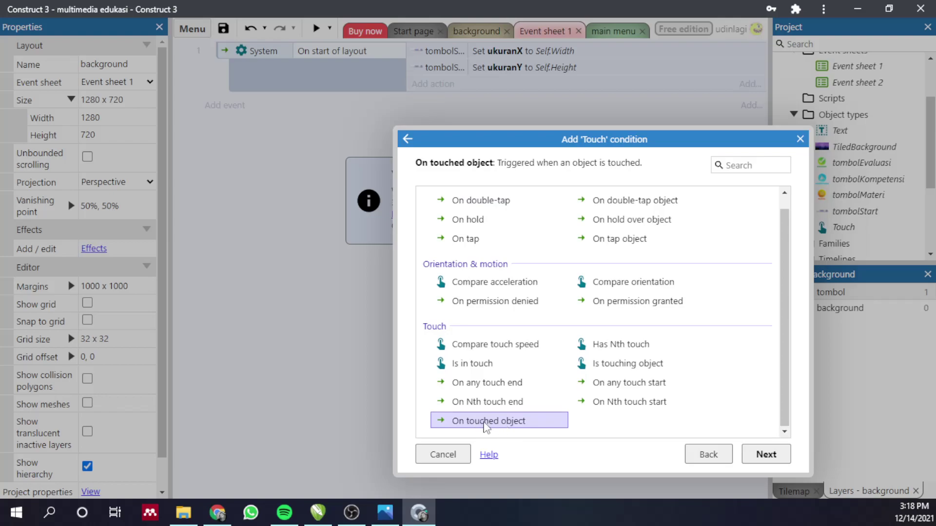
double_click(485, 423)
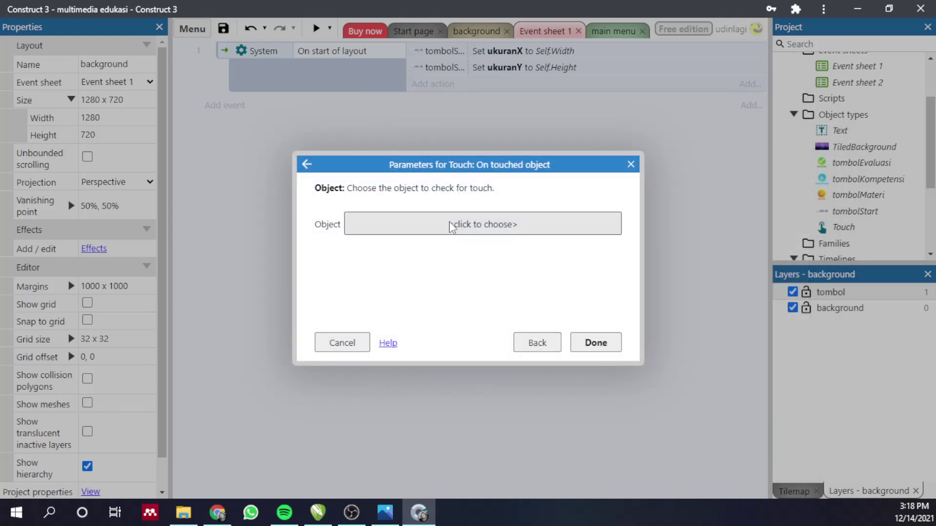
click(452, 224)
click(493, 277)
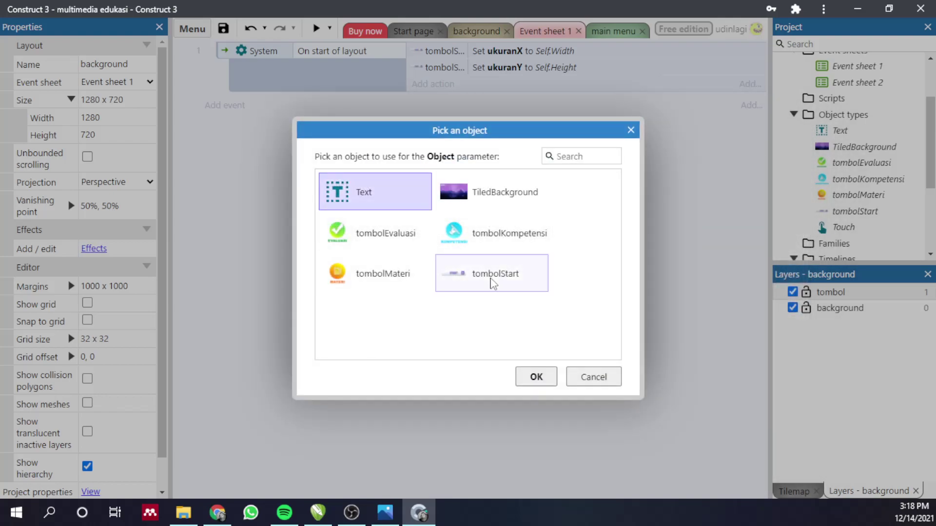
click(546, 379)
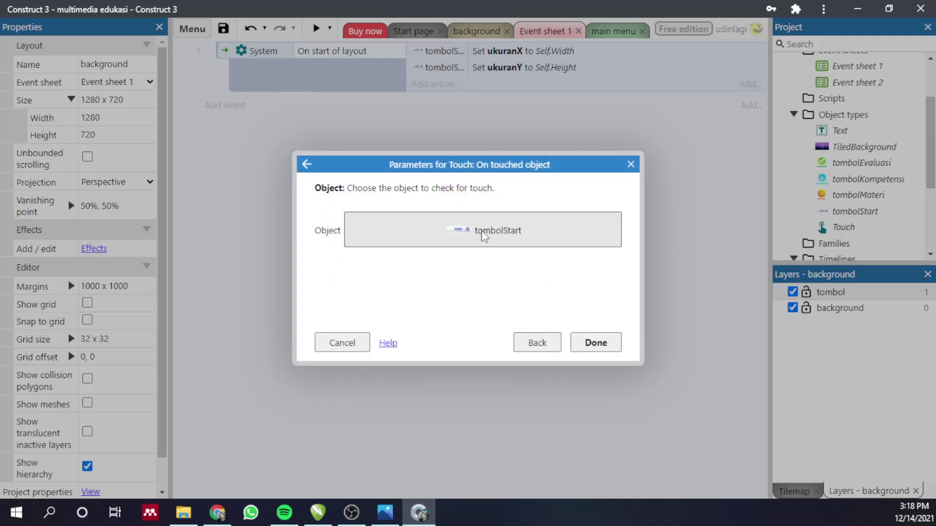
click(596, 343)
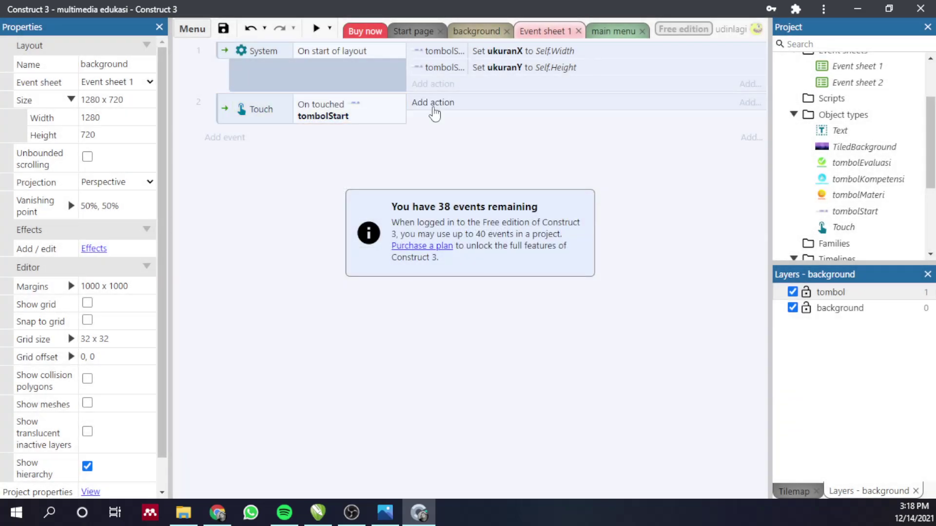
Step: Start a tombolStart Tween (two properties) action under the touch event and set its property to Size
click(435, 108)
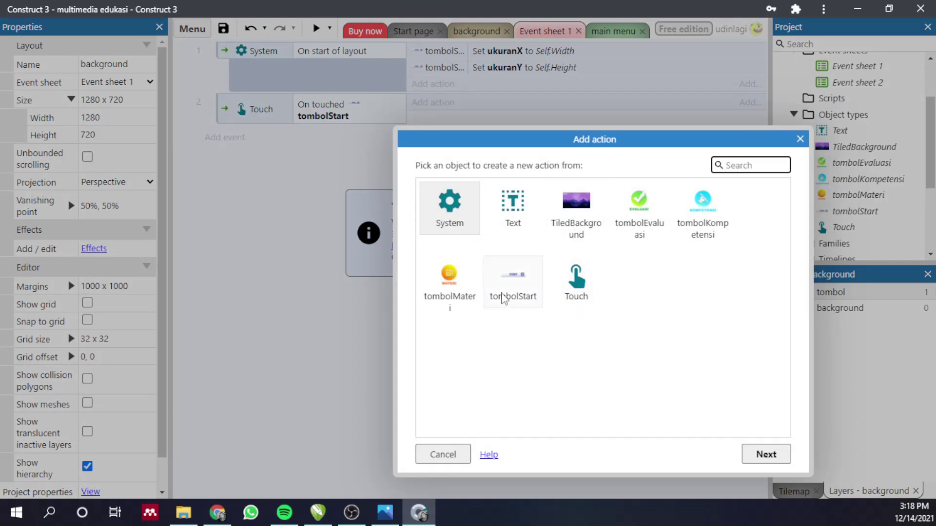
double_click(513, 278)
scroll(604, 336, down, 5)
scroll(607, 339, down, 10)
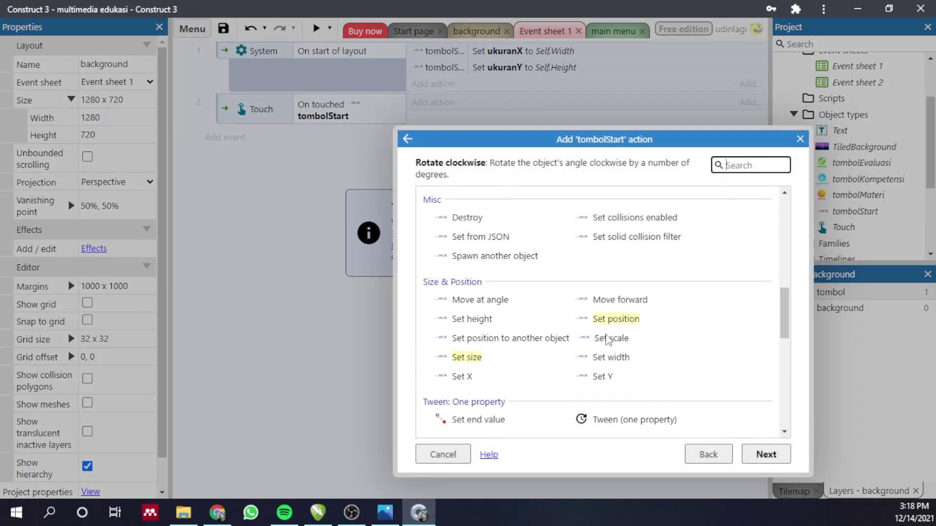
double_click(629, 357)
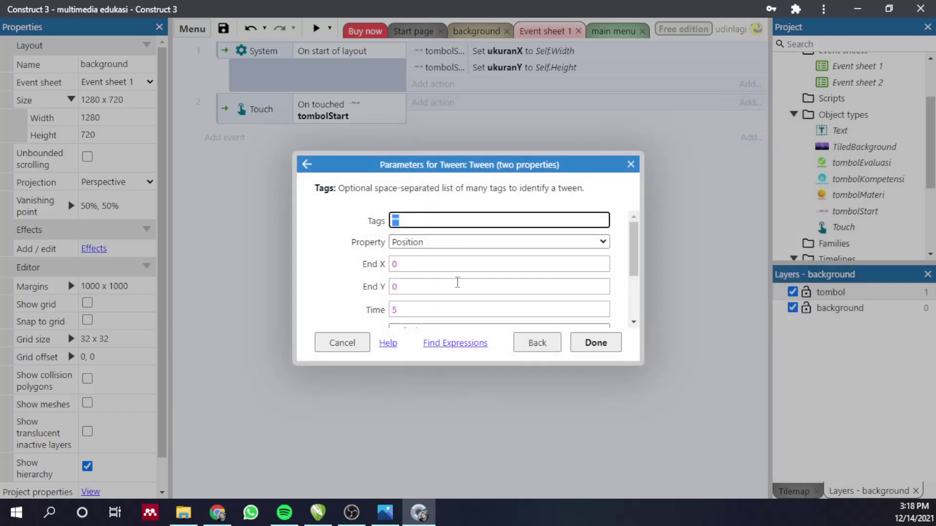
click(432, 242)
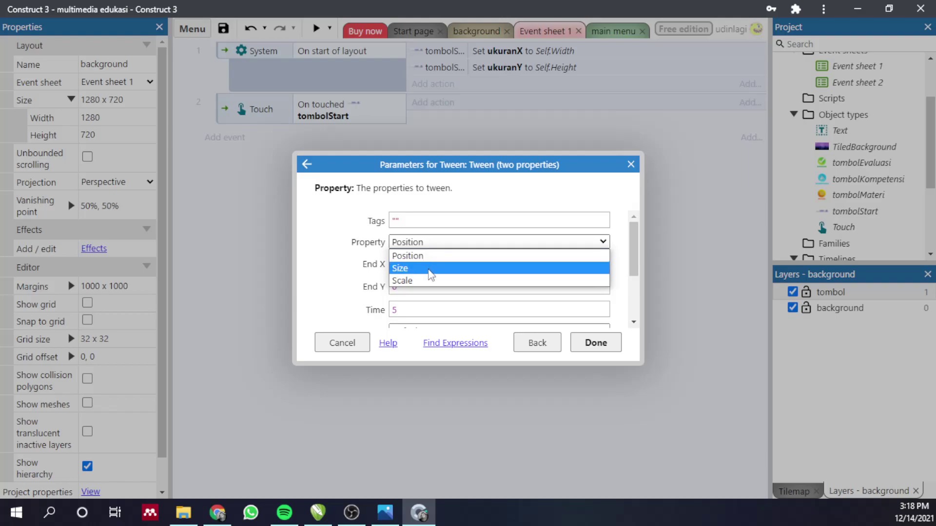
click(429, 266)
click(433, 243)
click(428, 269)
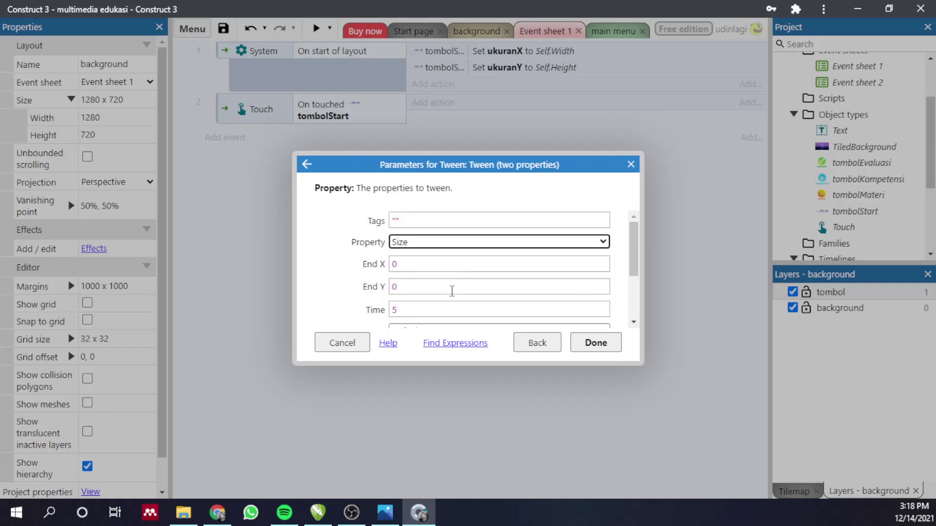
Step: Set the tween's End X value to Self.ukuranX +50
click(428, 266)
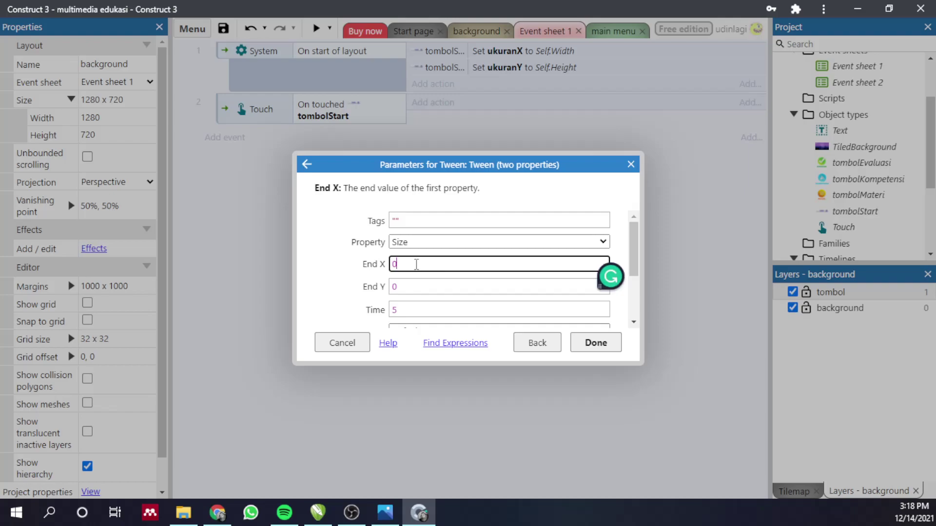
key(BackSpace)
text(Self)
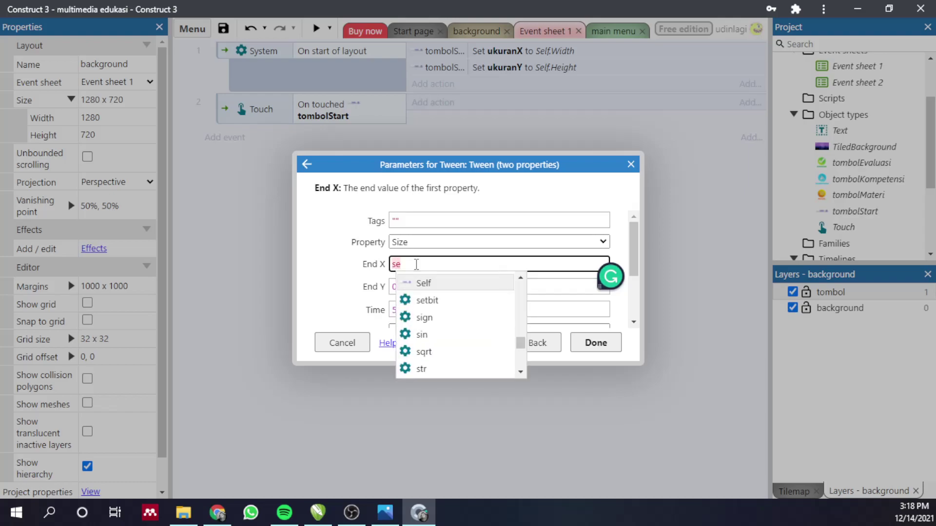
text(.)
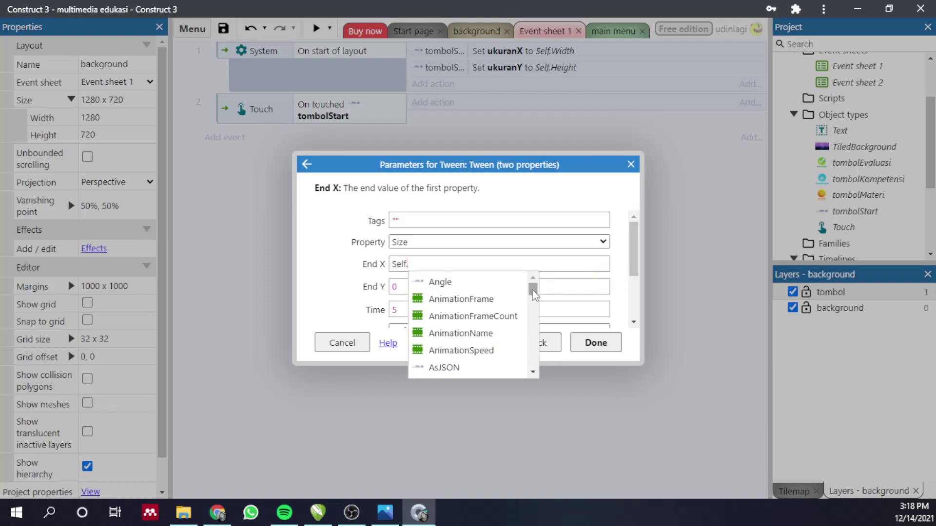
click(499, 265)
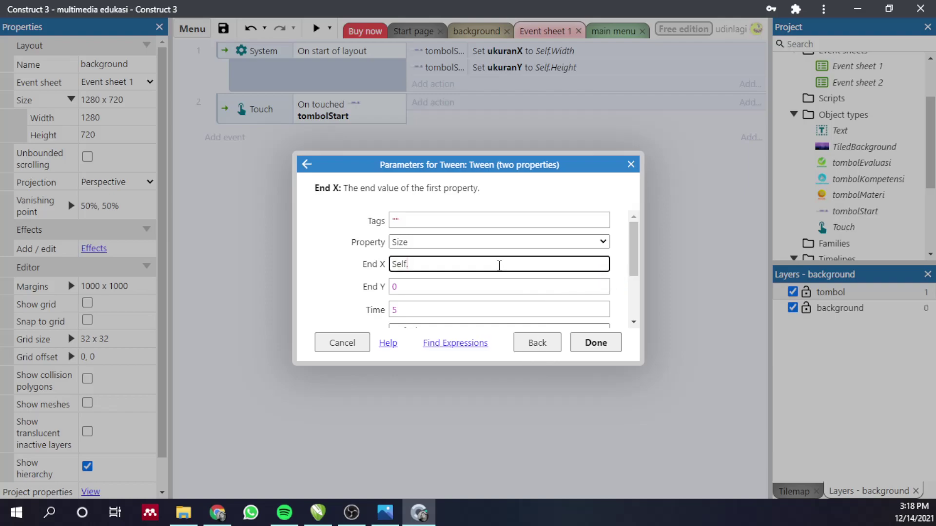
text(uku)
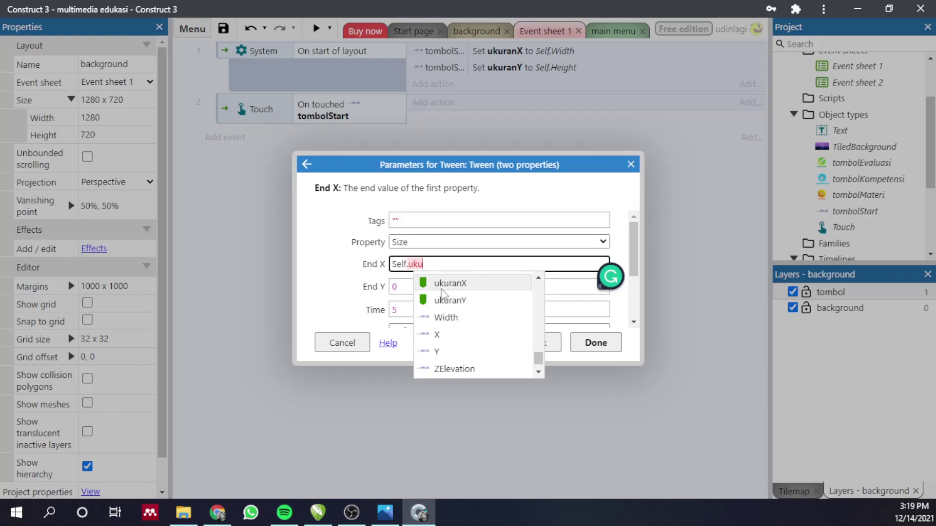
click(449, 285)
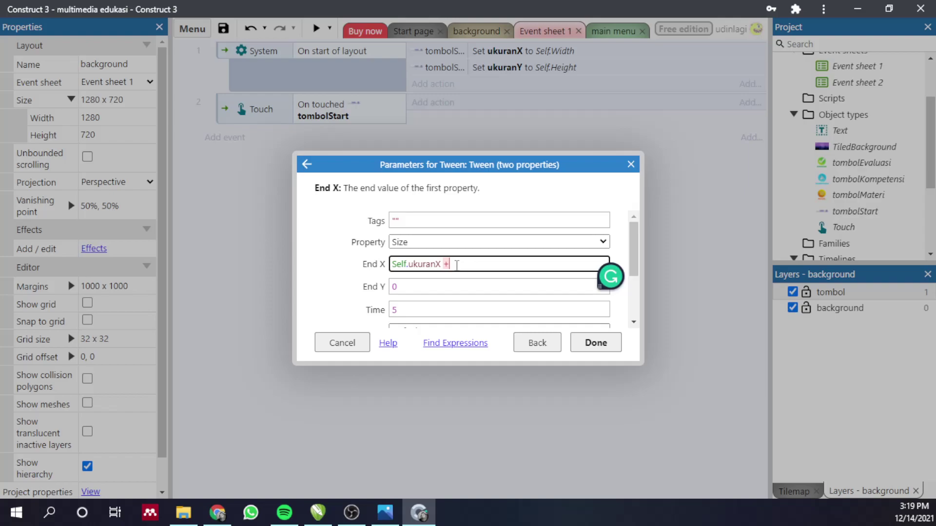
key(BackSpace)
text(50)
Step: Copy the End X expression into End Y and change it to Self.ukuranY +50
drag(475, 264, 369, 258)
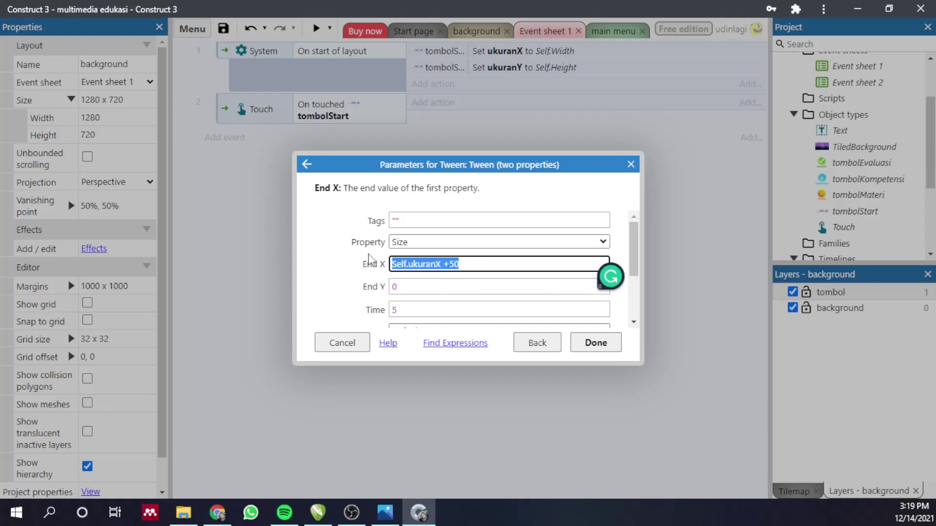
key(ctrl+c)
double_click(433, 287)
key(ctrl+v)
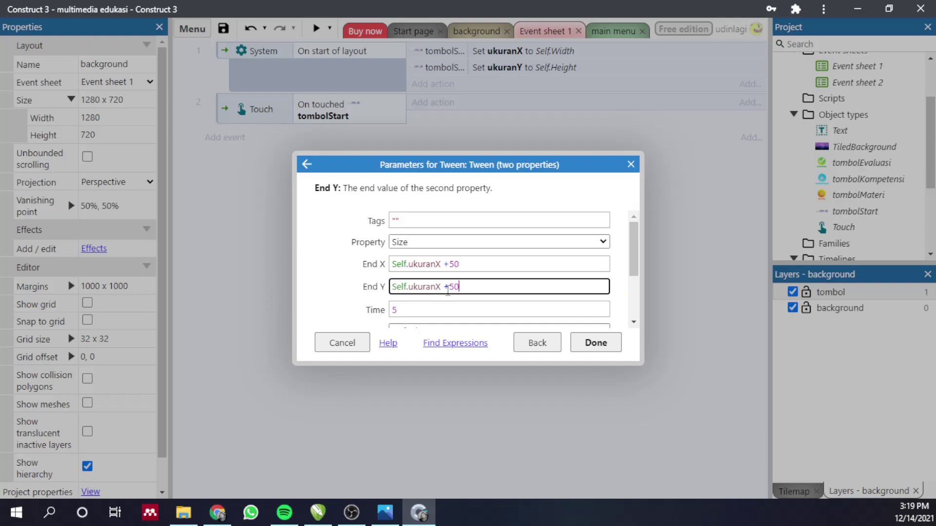
click(441, 287)
key(BackSpace)
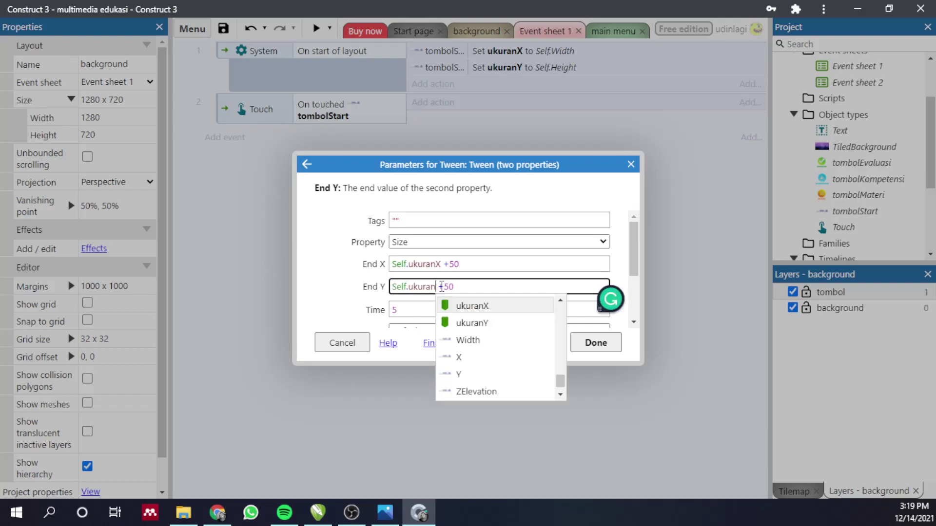
text(Y)
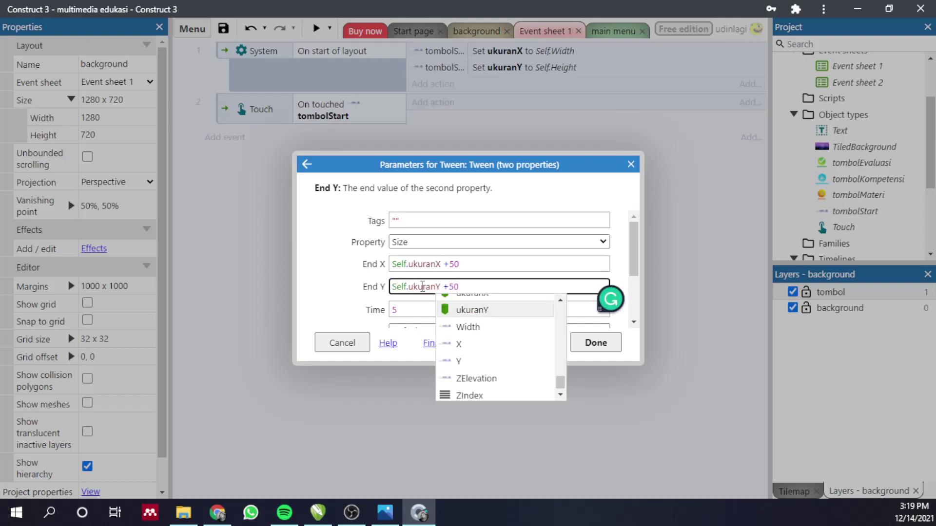
click(618, 266)
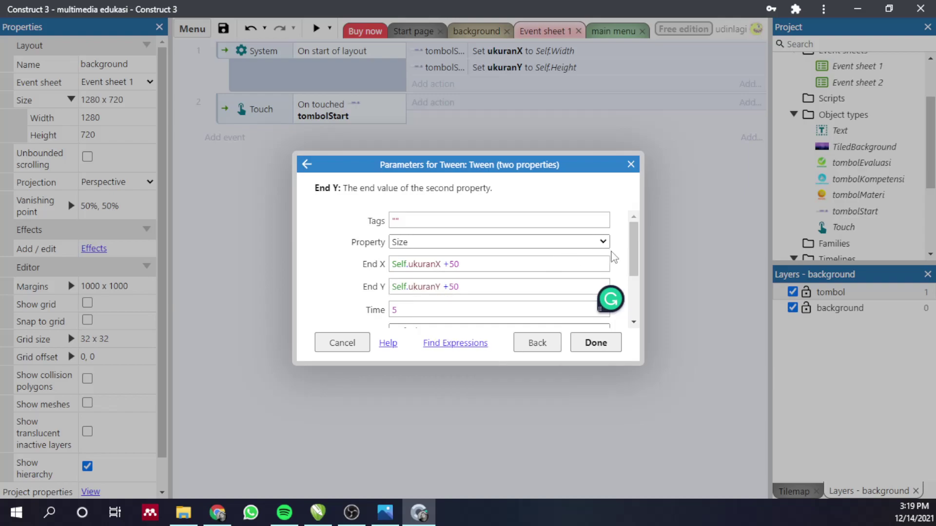
Step: Set the tween's Time to 1 and Ease to Out Back, add the action, and preview the project
click(412, 312)
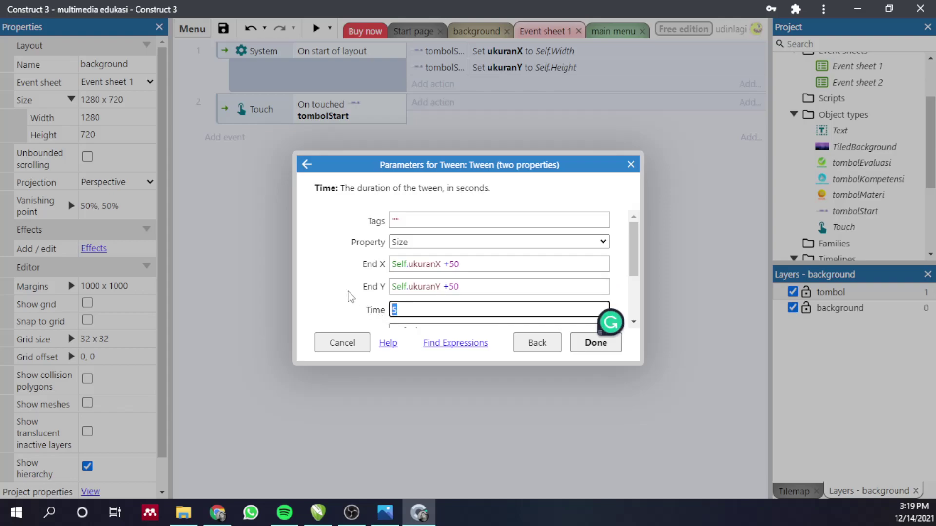
text(1)
scroll(636, 260, down, 3)
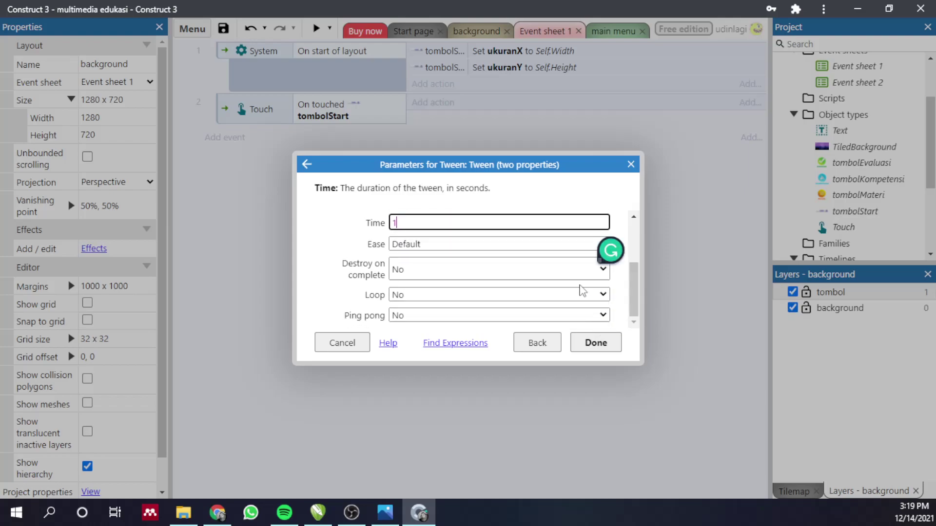
click(415, 245)
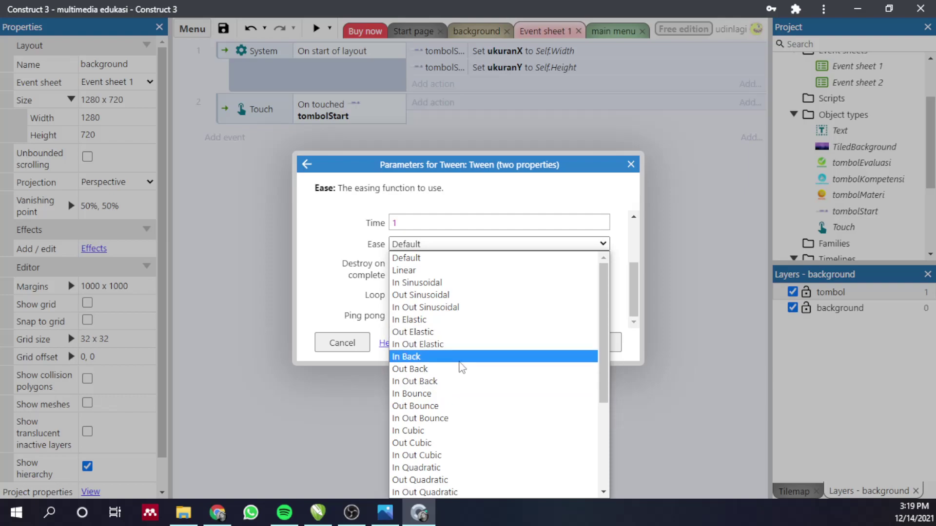
click(423, 369)
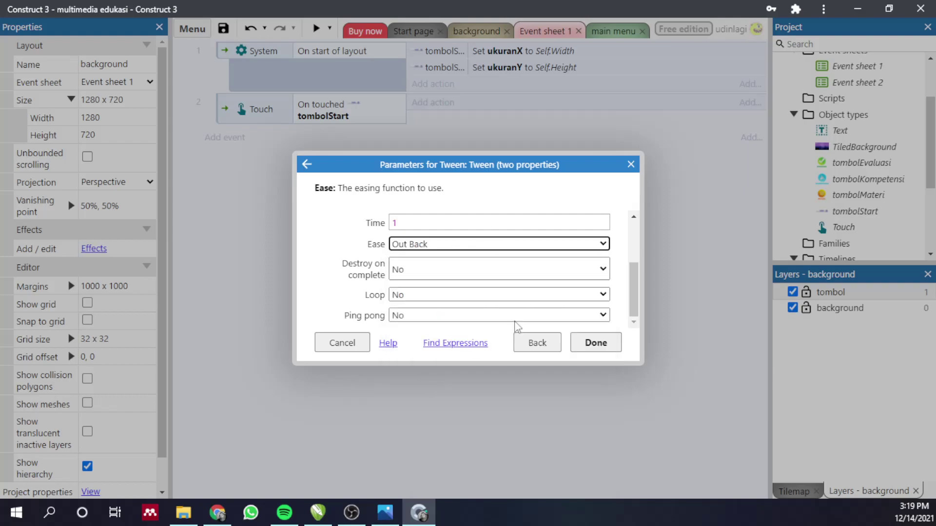
click(580, 344)
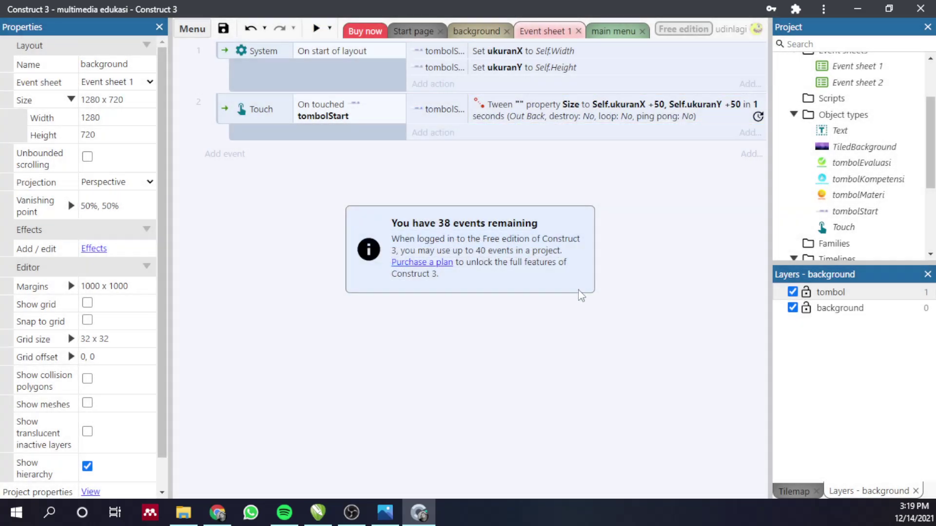
key(F5)
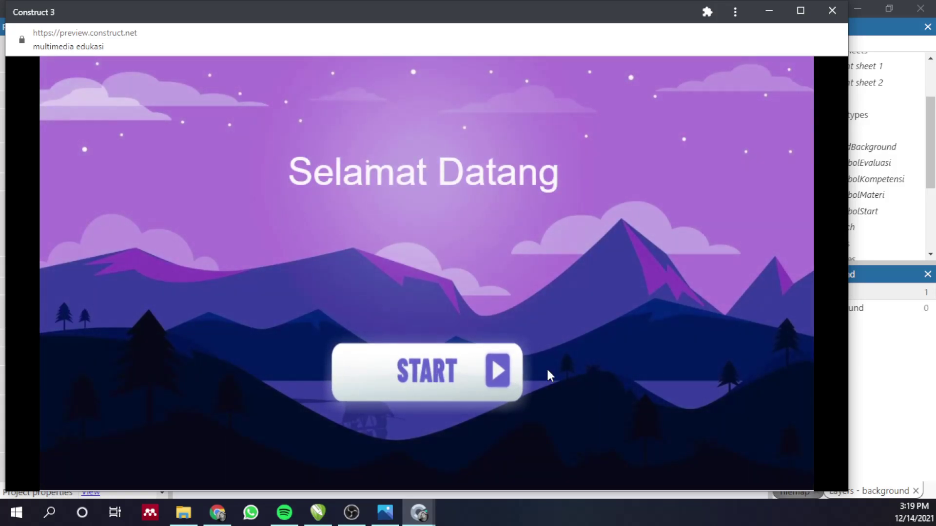
click(831, 11)
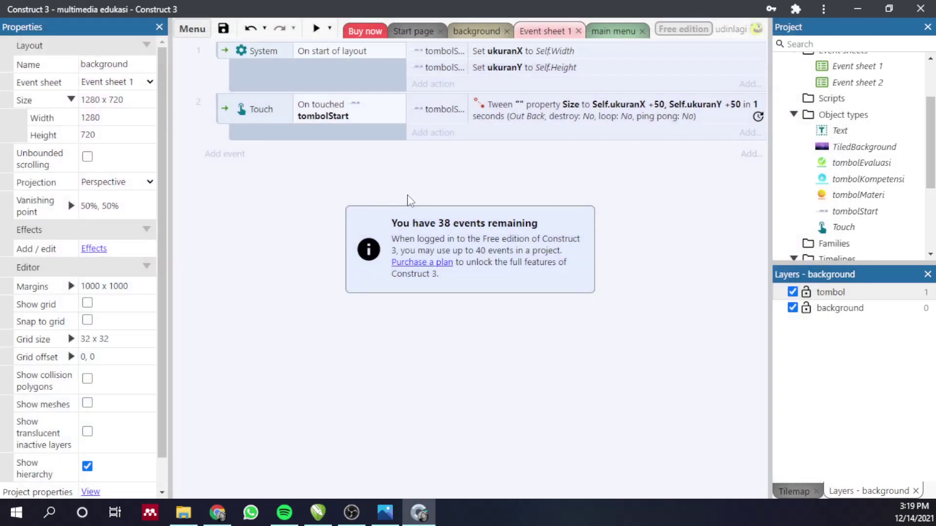
Step: Change the tombolStart size tween's Ease to In Elastic
double_click(548, 104)
scroll(458, 281, down, 3)
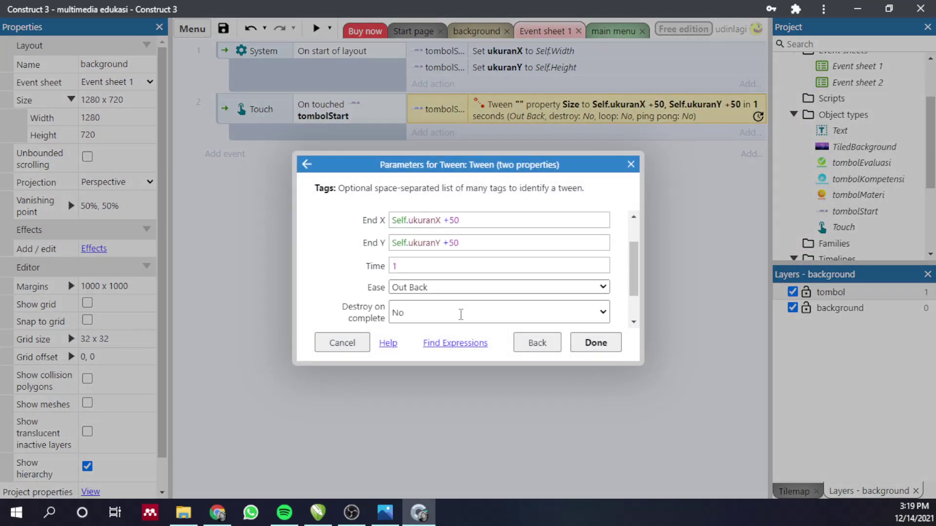
click(443, 245)
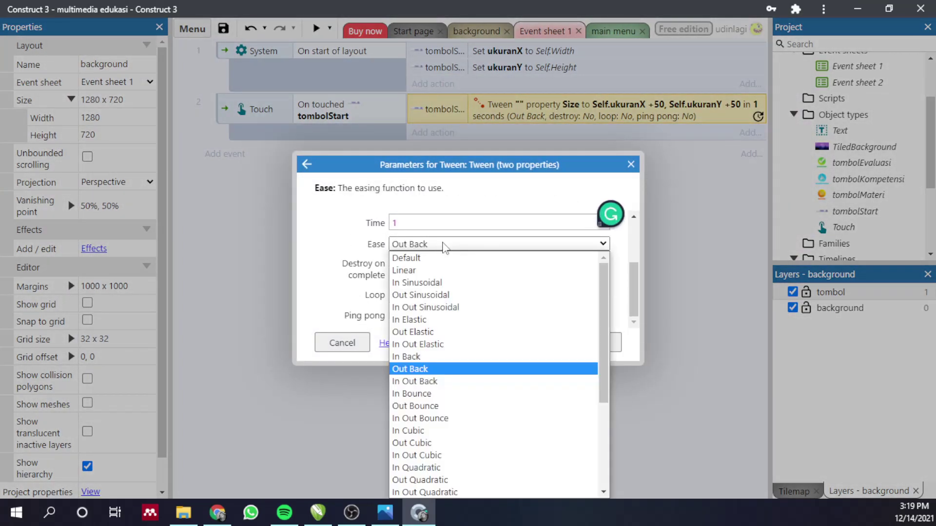
click(430, 321)
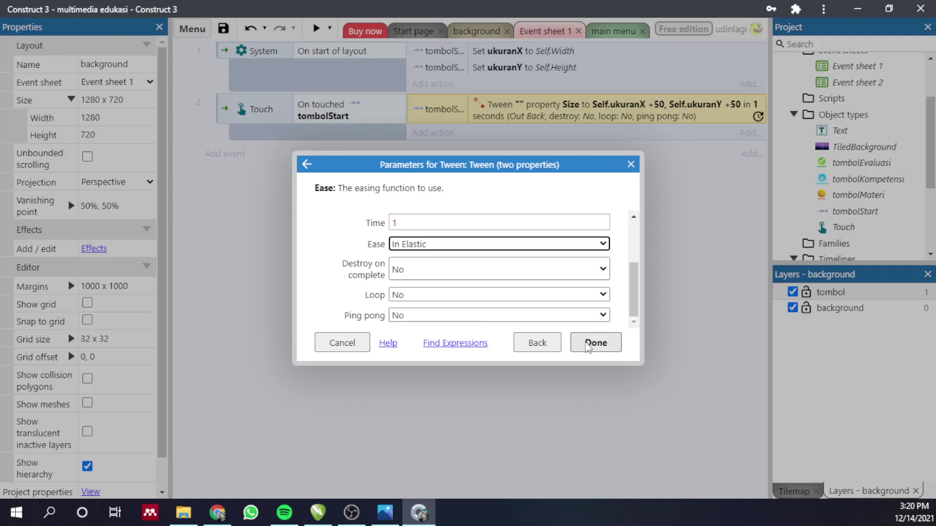
click(595, 343)
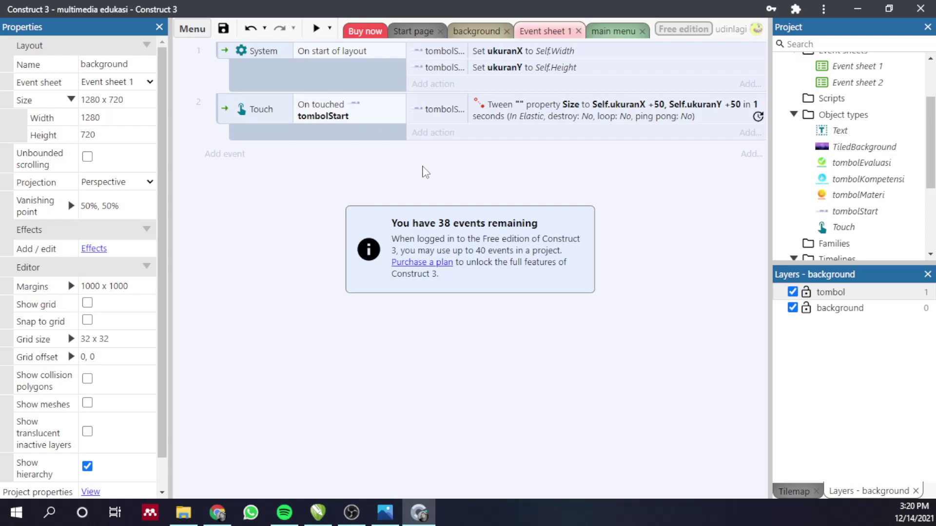
Step: Set the tombolStart size tween's Ease to In Sinusoidal
double_click(529, 114)
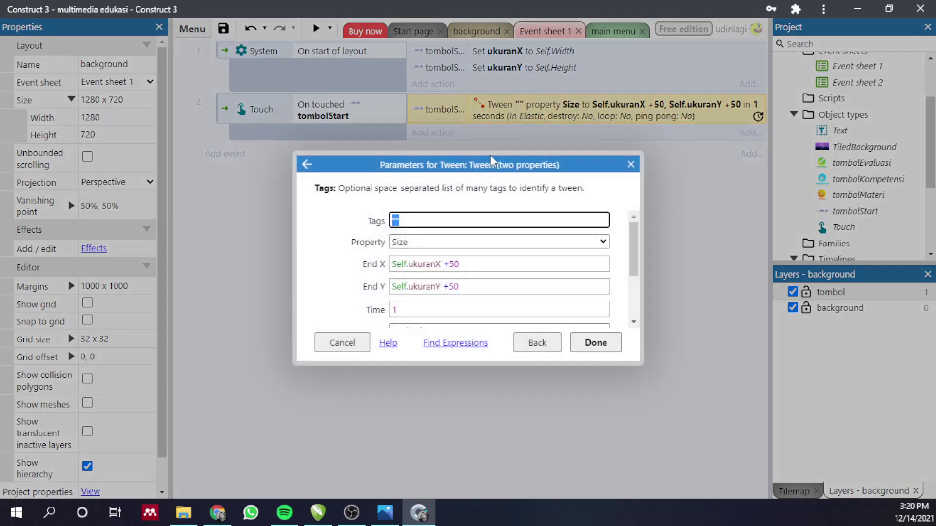
scroll(498, 279, down, 2)
click(502, 244)
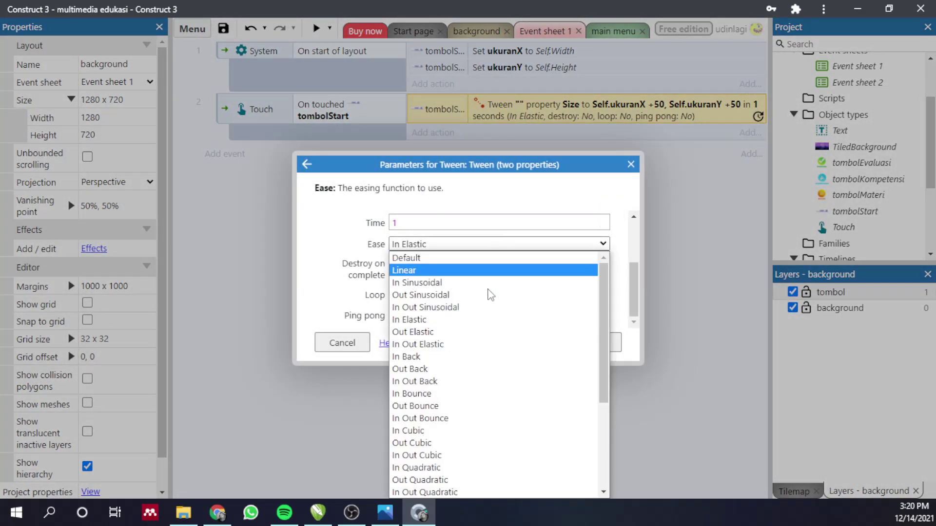
scroll(471, 390, down, 4)
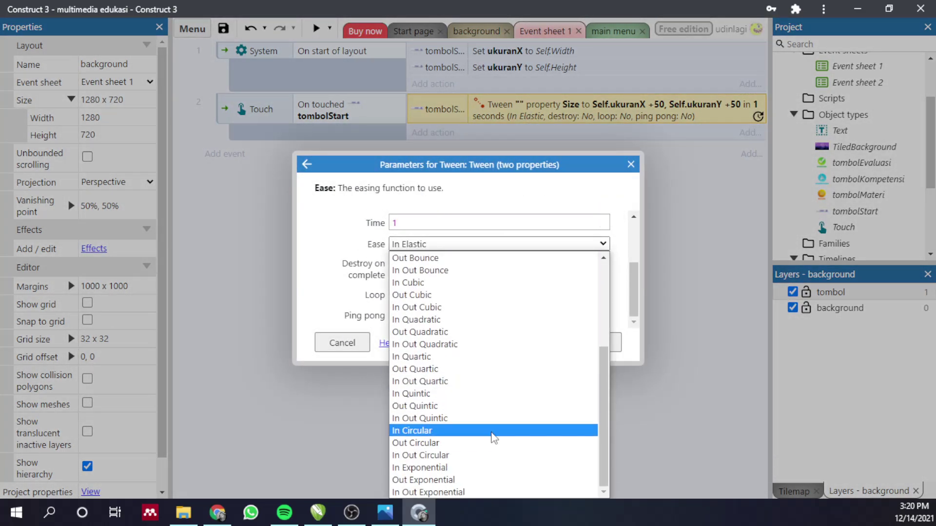
scroll(493, 420, up, 3)
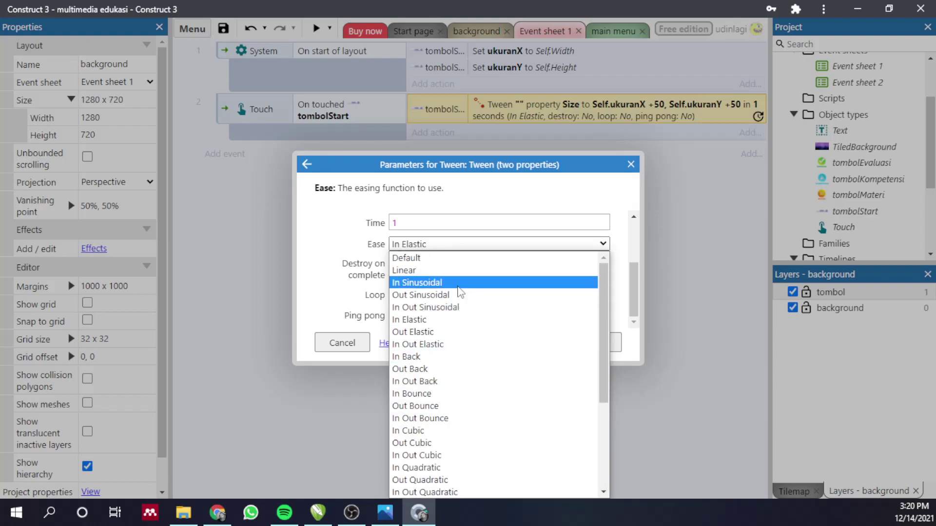
click(459, 283)
click(592, 342)
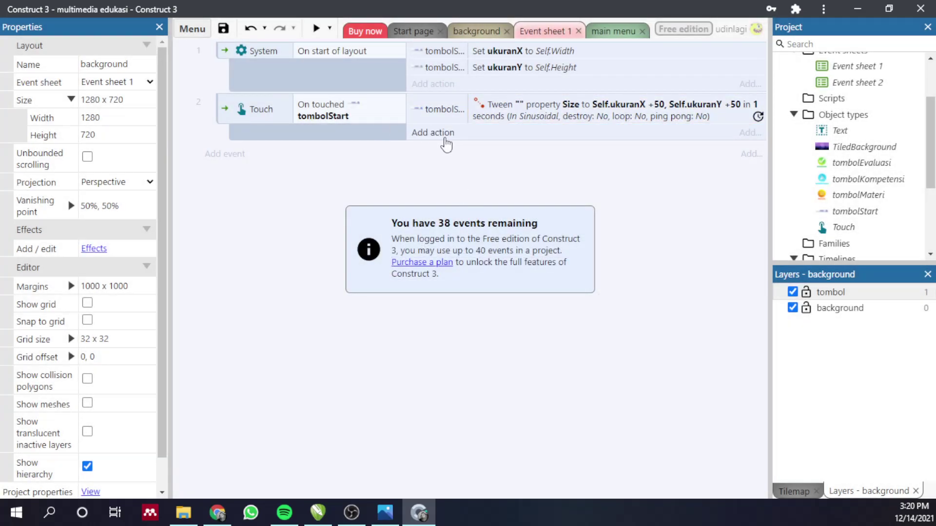
click(434, 134)
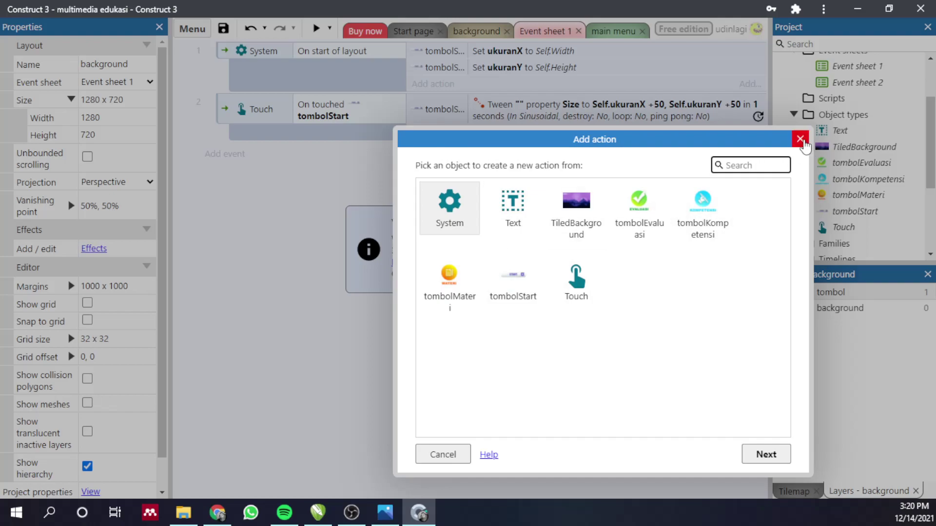
click(800, 139)
scroll(823, 141, up, 3)
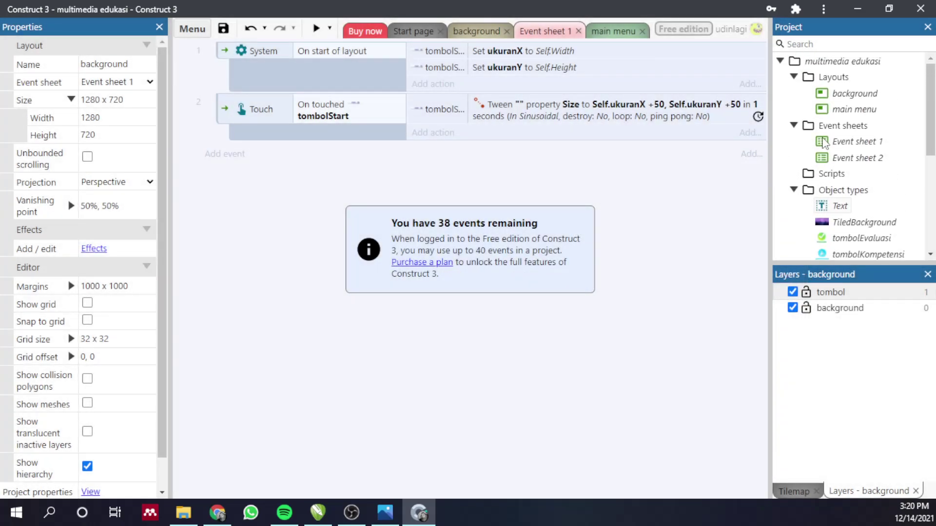
click(854, 109)
Step: Add a System "Go to layout" action to the tombolStart touch event, with main menu as the layout
click(433, 133)
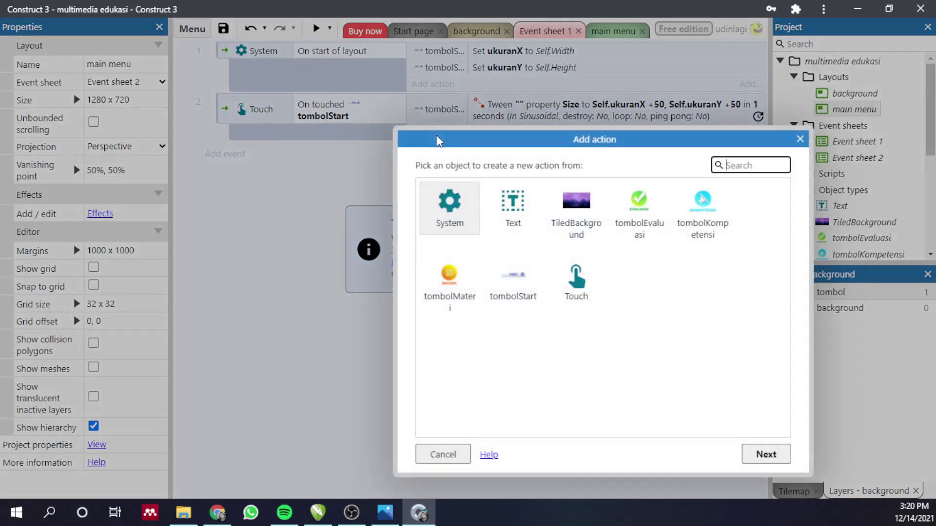
double_click(461, 210)
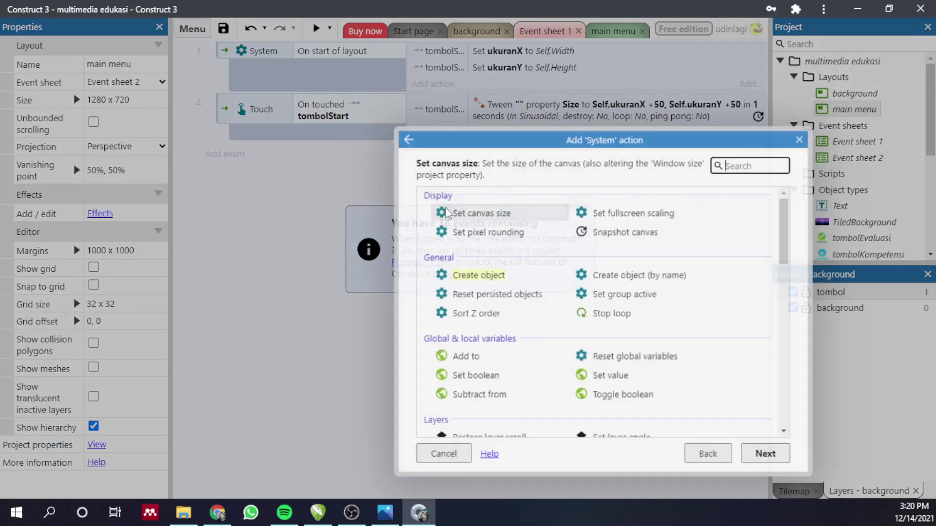
scroll(513, 356, down, 6)
scroll(514, 358, down, 7)
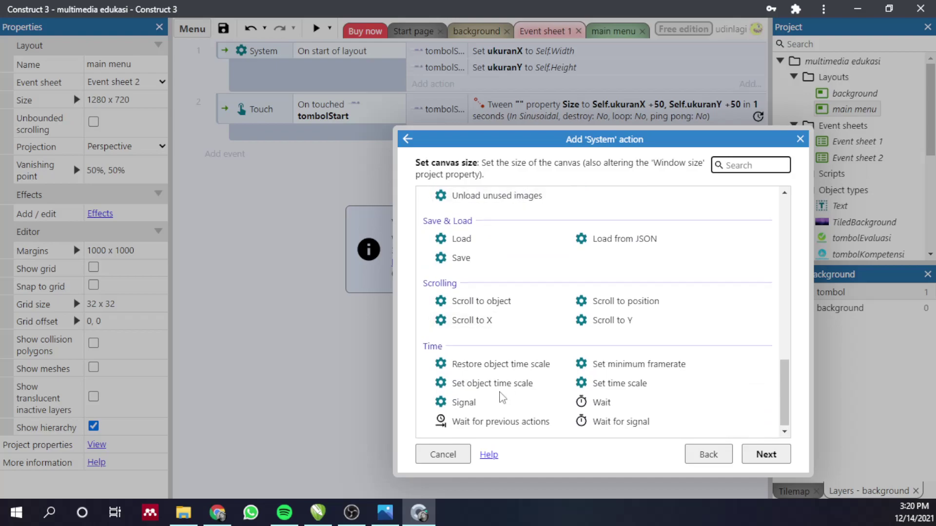
scroll(502, 343, up, 3)
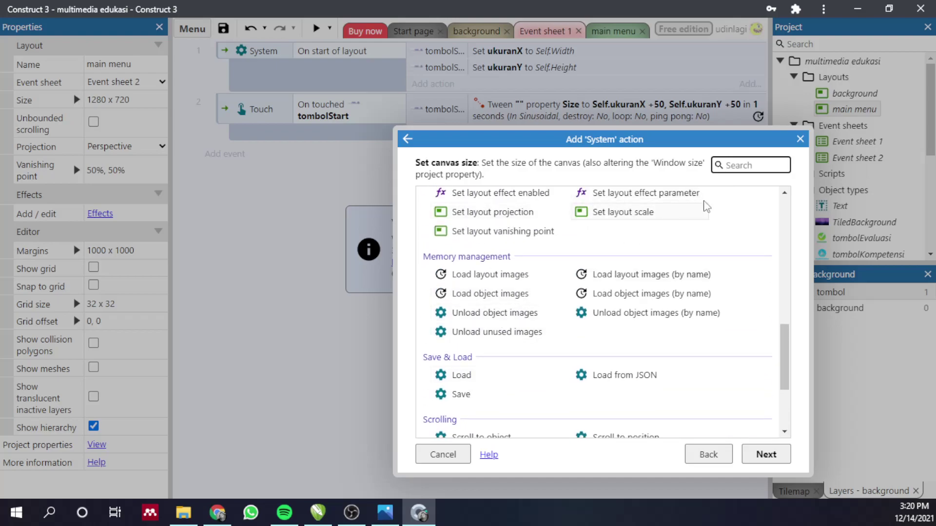
text(lay)
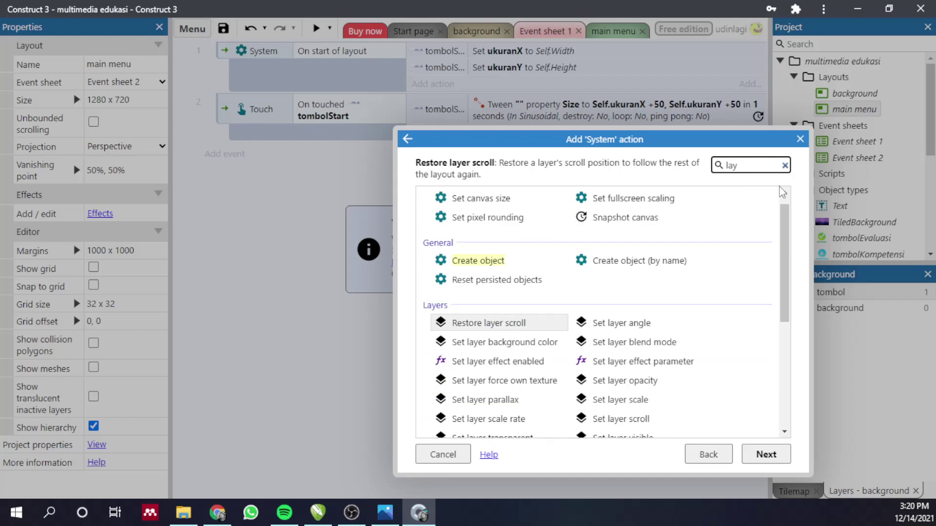
text(o)
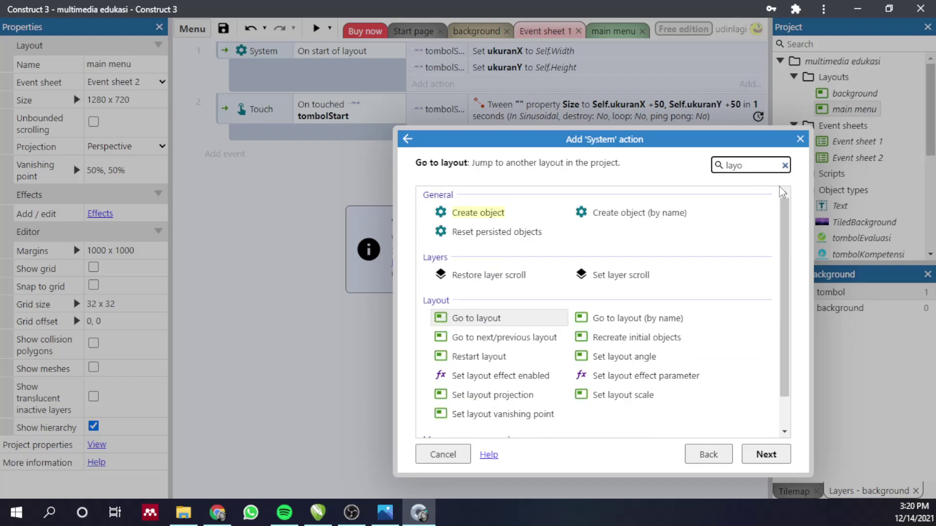
click(482, 322)
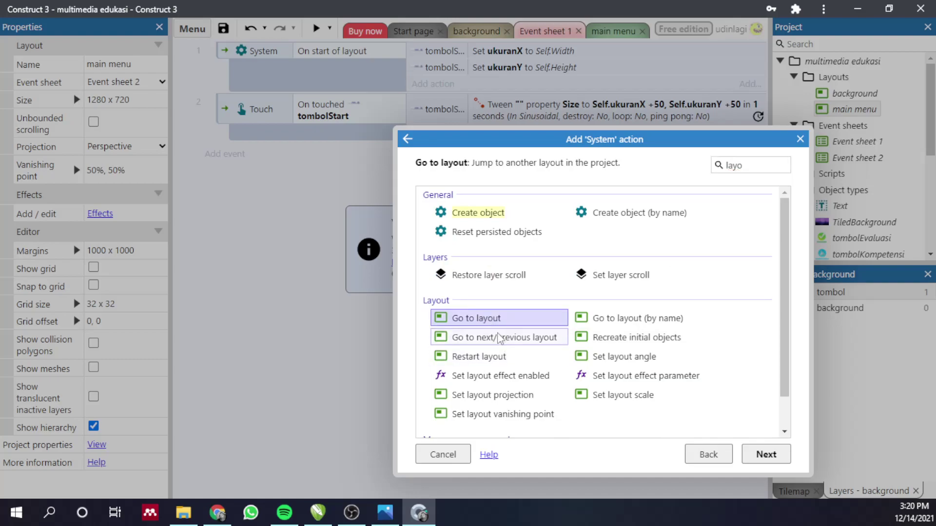
double_click(487, 323)
click(407, 222)
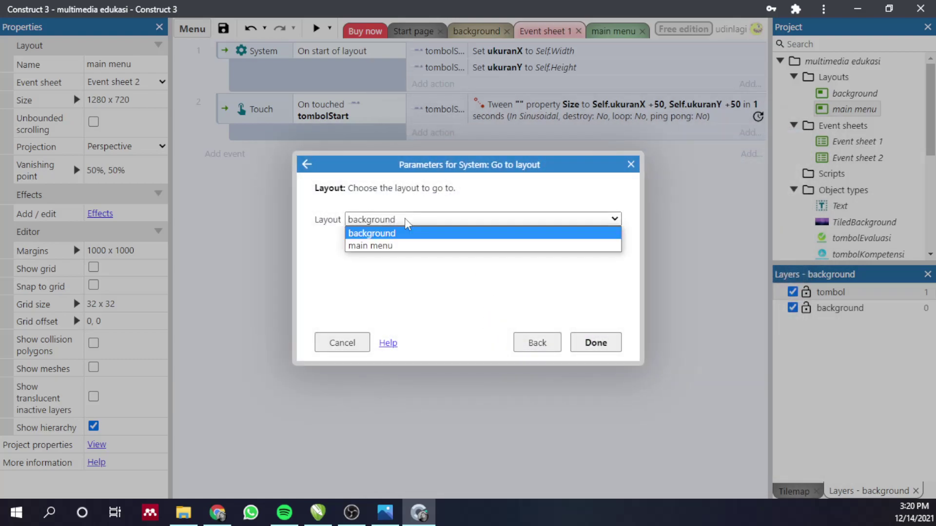
click(407, 246)
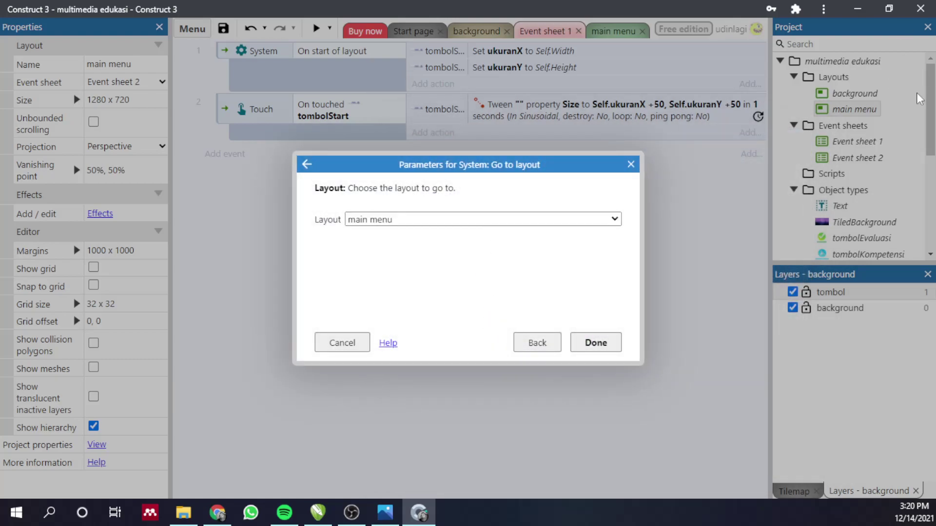
click(605, 343)
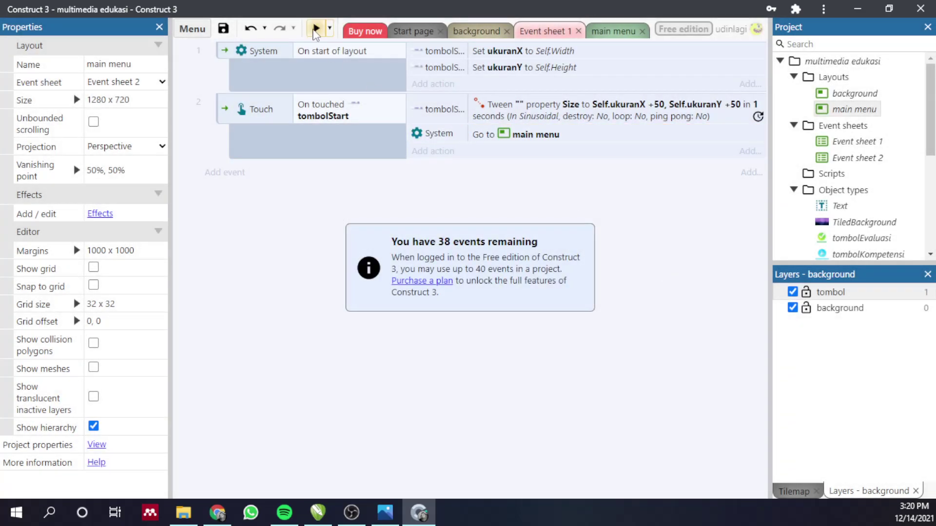
Step: Preview the project and test the START button's jump to the main menu layout
click(316, 30)
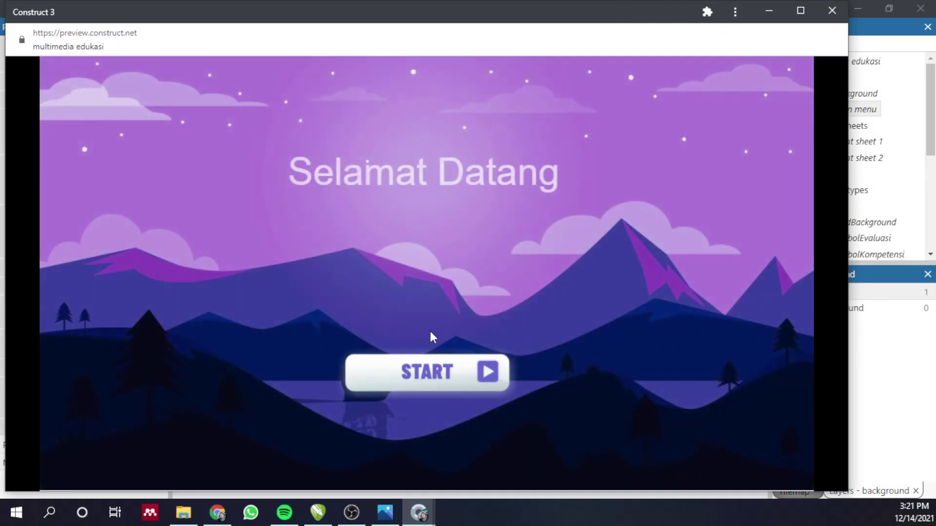
click(424, 375)
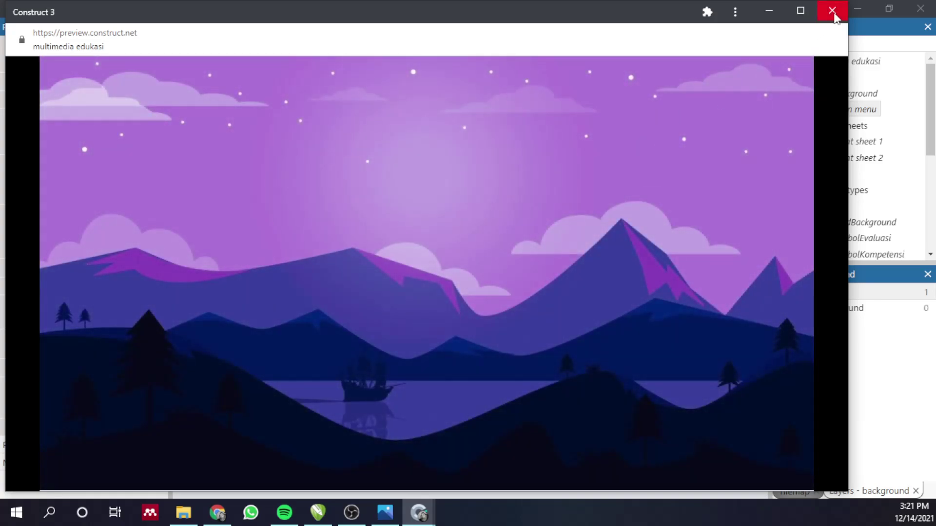
click(833, 11)
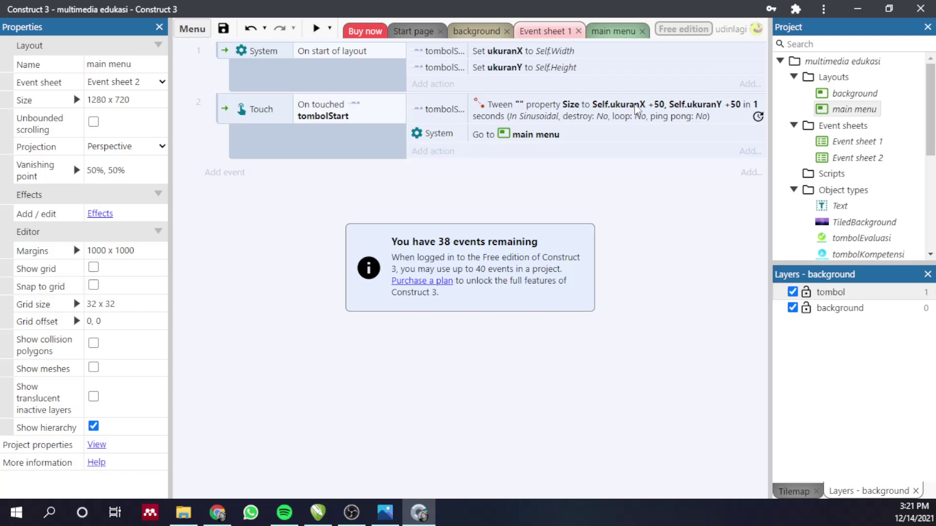
Step: Add a System Wait action of 1.0 seconds to the tombolStart touch event, placed before the Go to main menu action
click(433, 152)
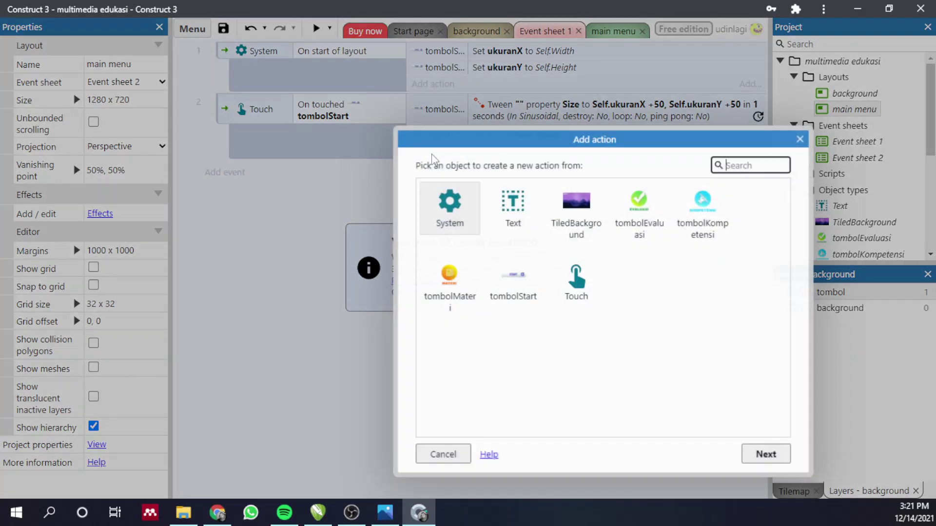
click(458, 215)
double_click(458, 214)
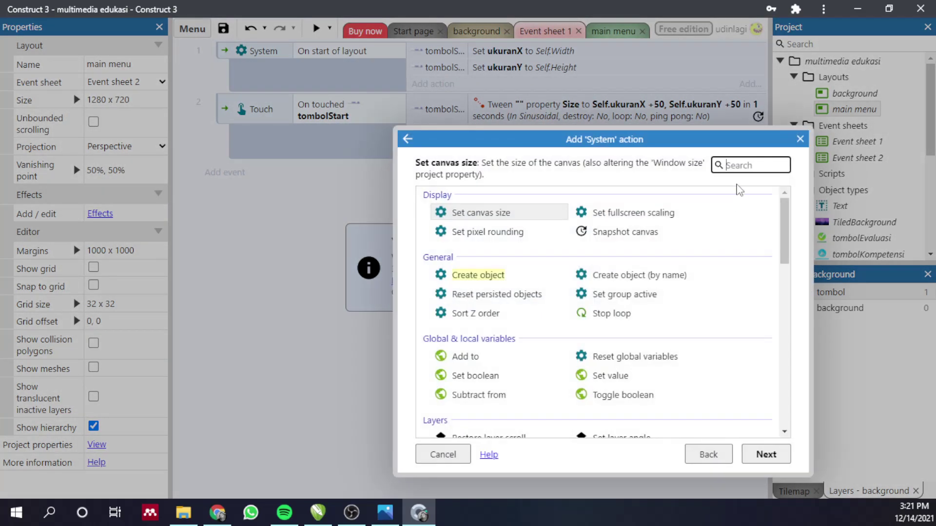
text(wai)
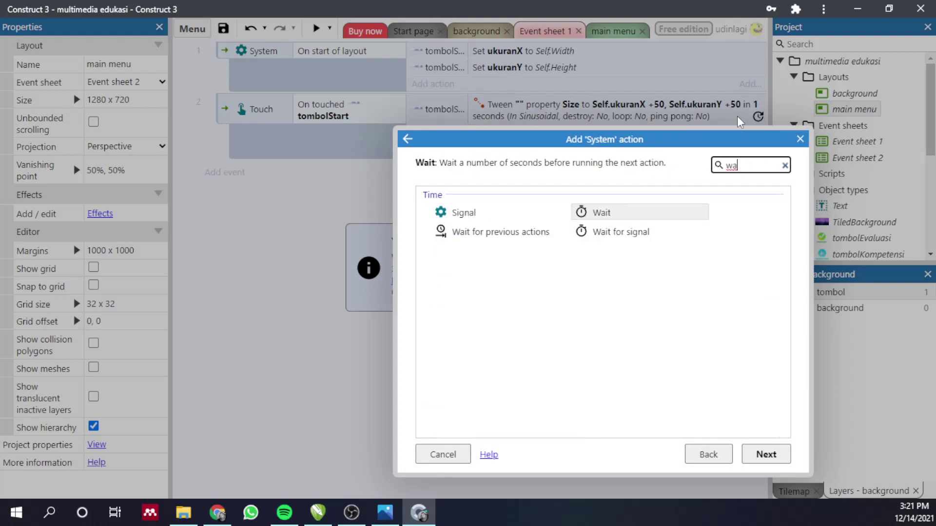
double_click(638, 219)
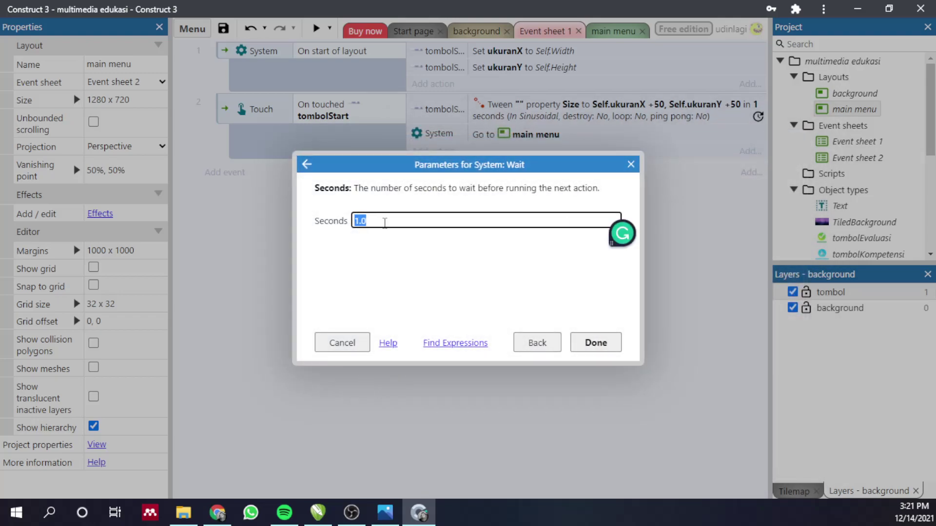
click(603, 347)
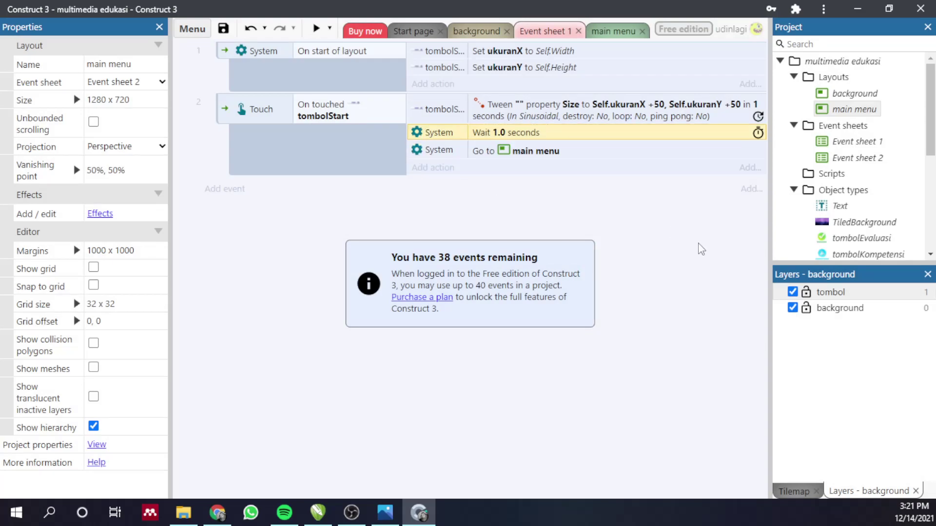
Step: Preview the project and test the START button's tween and delayed jump to the main menu, closing the preview when done
click(317, 28)
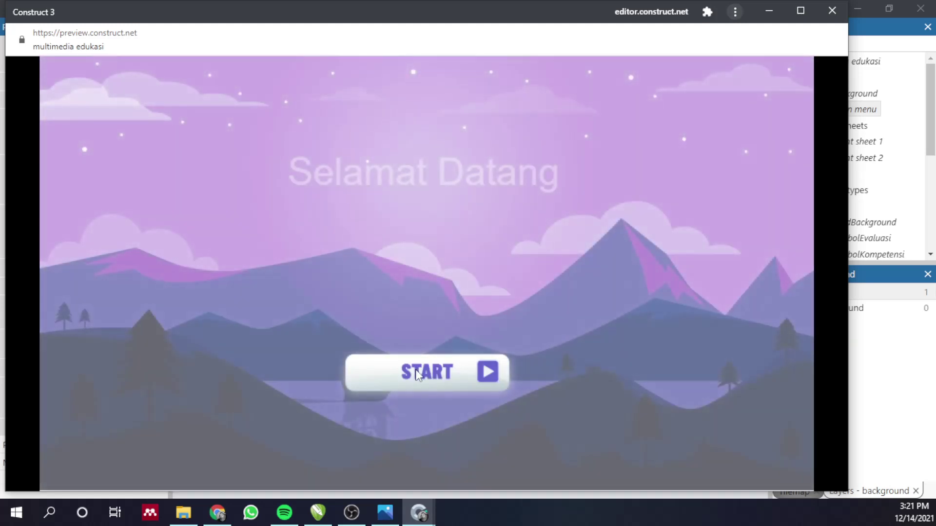
click(416, 373)
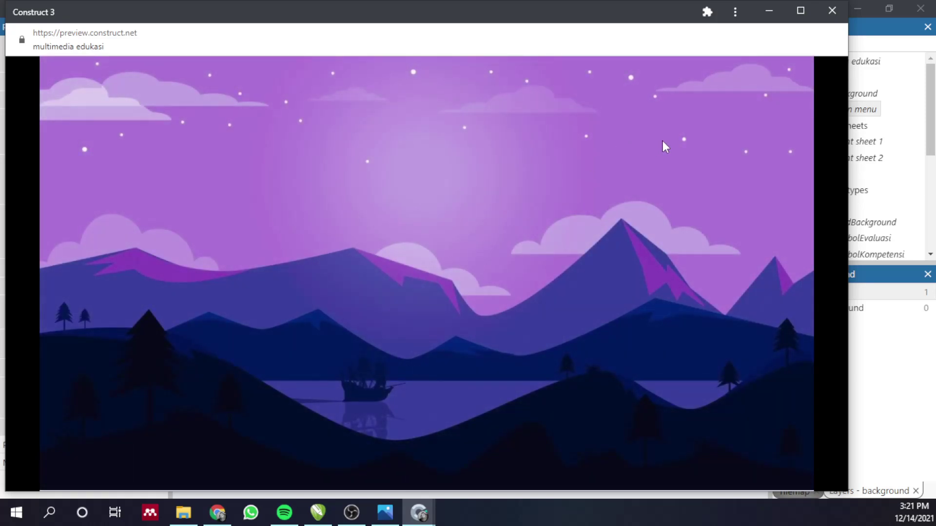
click(832, 10)
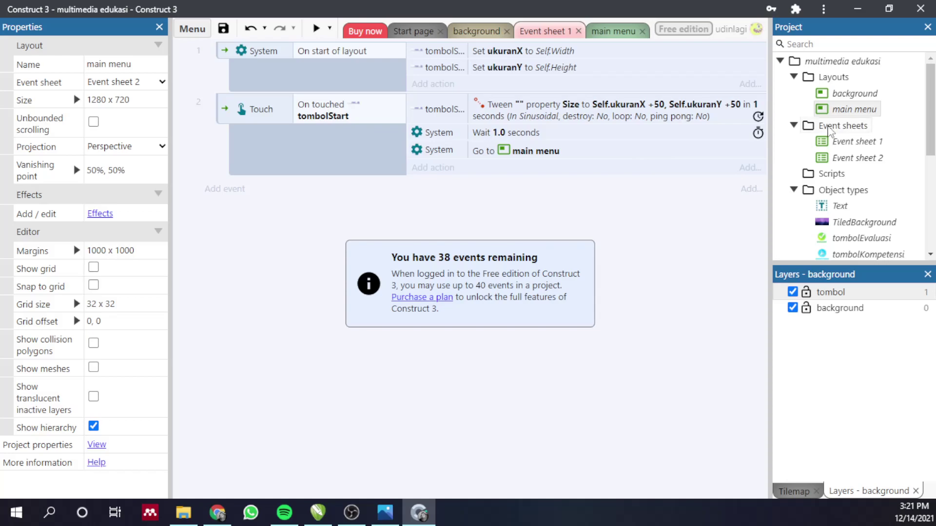
Step: Open the main menu layout for editing and locate the tombol button objects among the project's object types
click(851, 109)
click(686, 245)
click(610, 31)
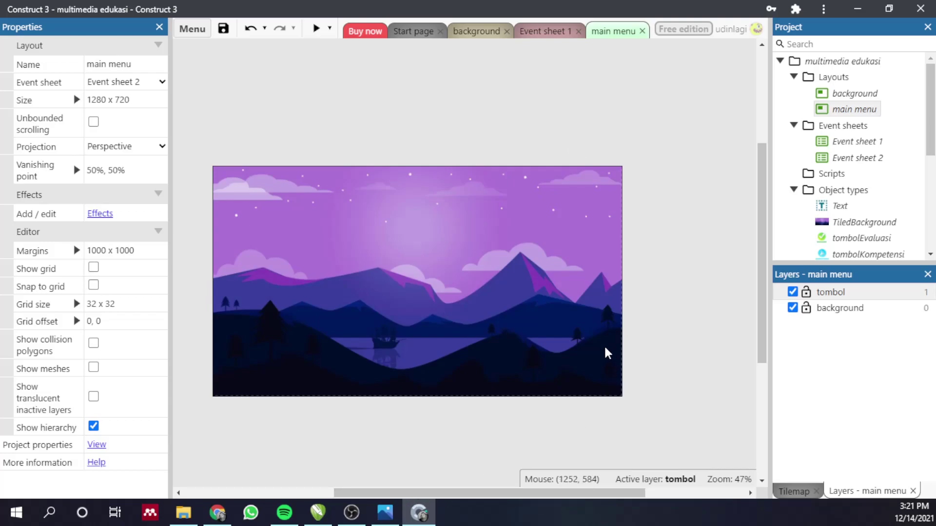
drag(930, 117, 930, 172)
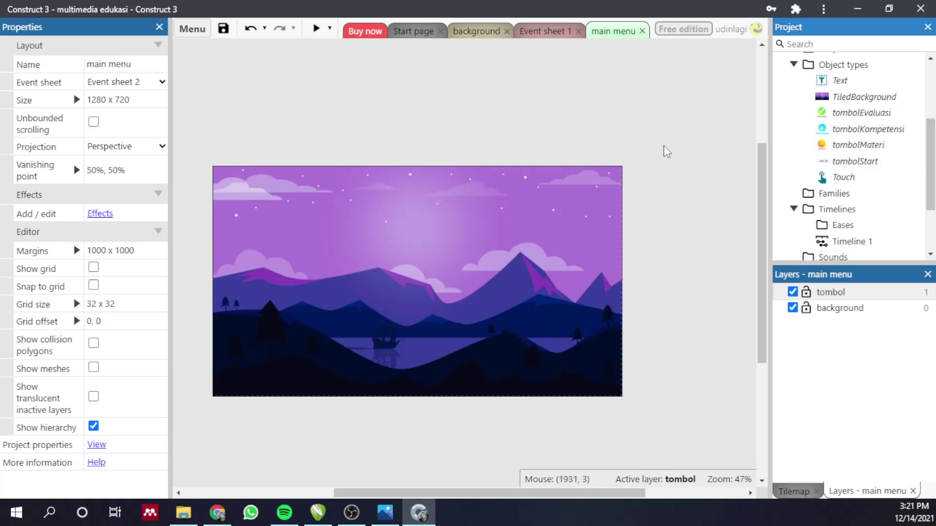